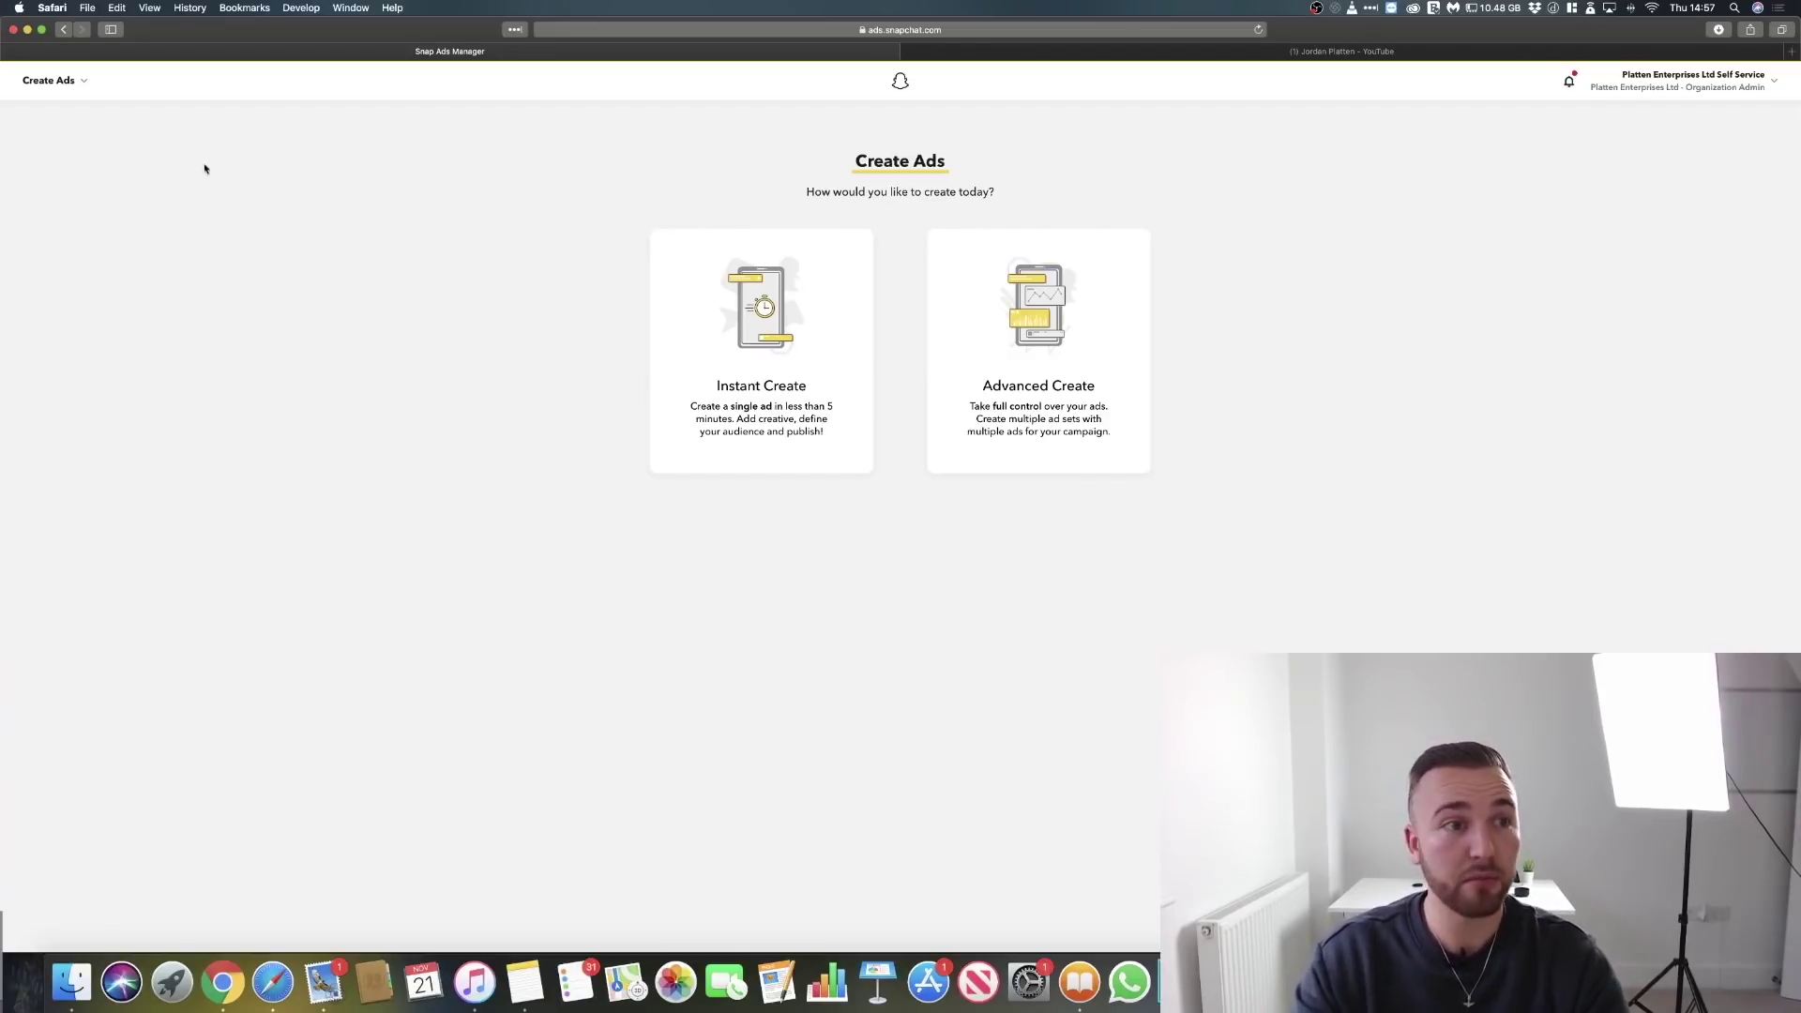
Start an Instant Create ad with Website Visits as the advertising goal
{"action": "left_click", "coordinate": [70, 90]}
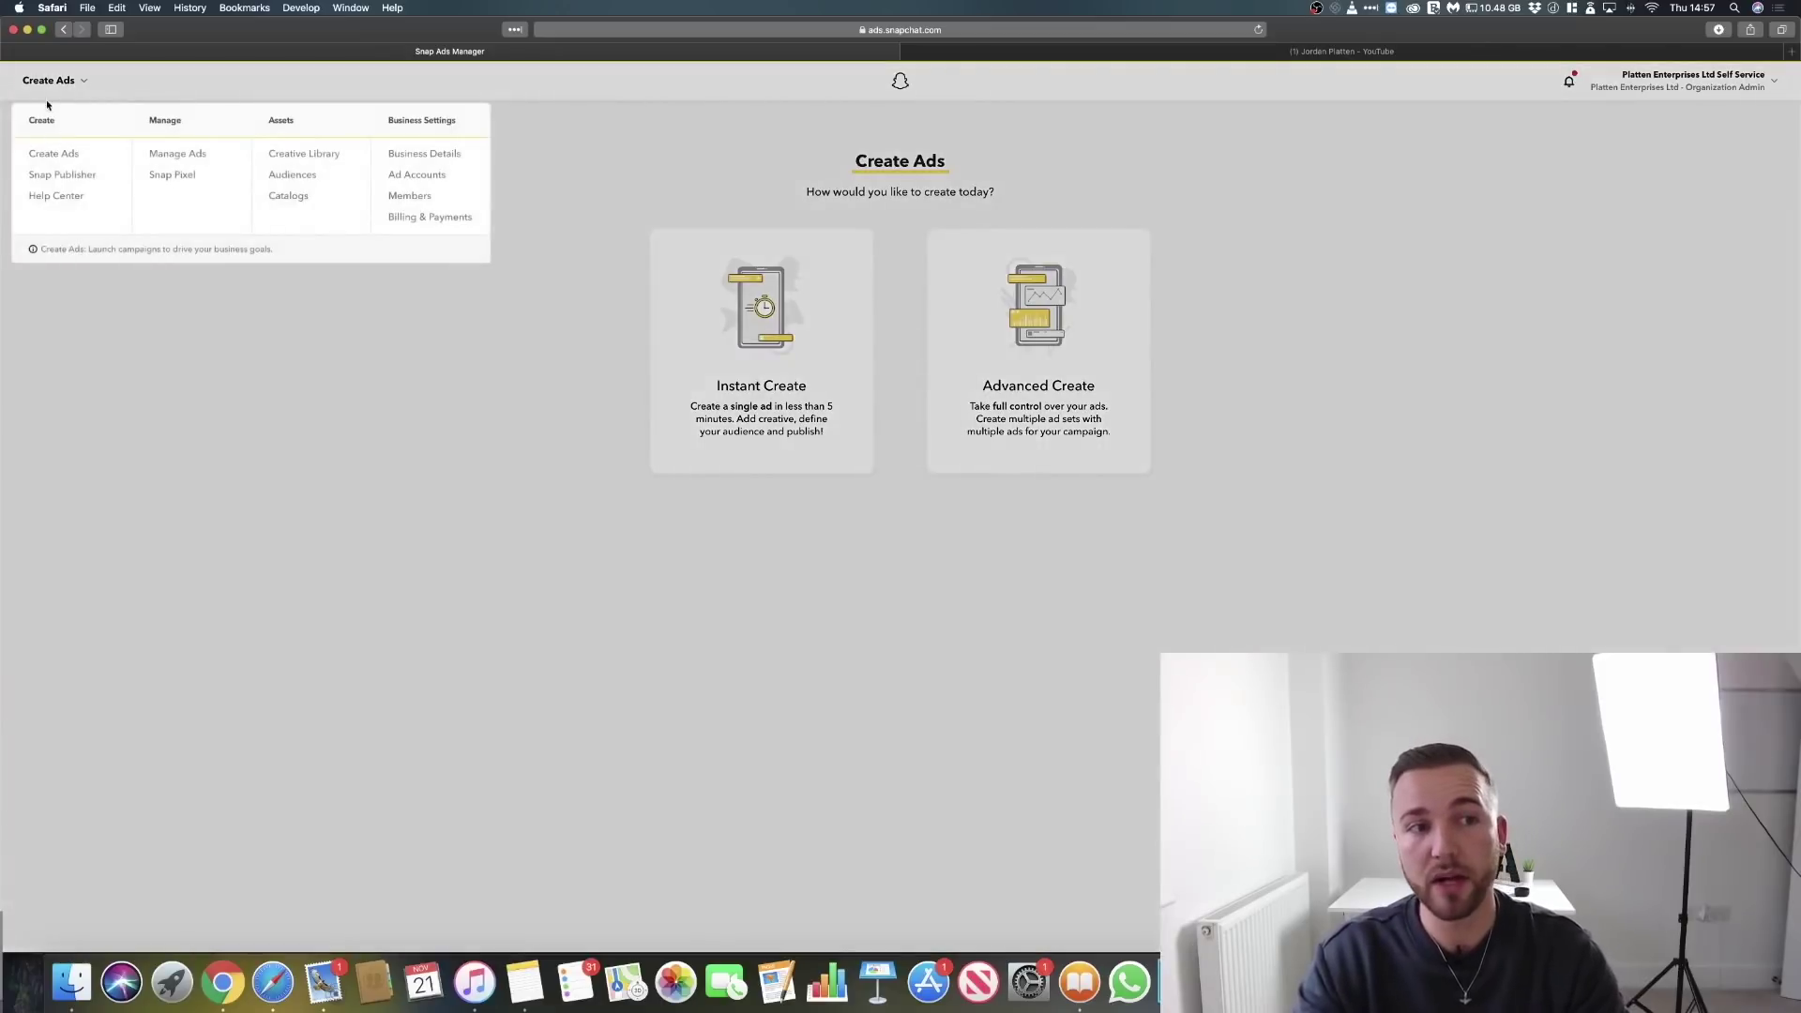
{"action": "left_click", "coordinate": [880, 648]}
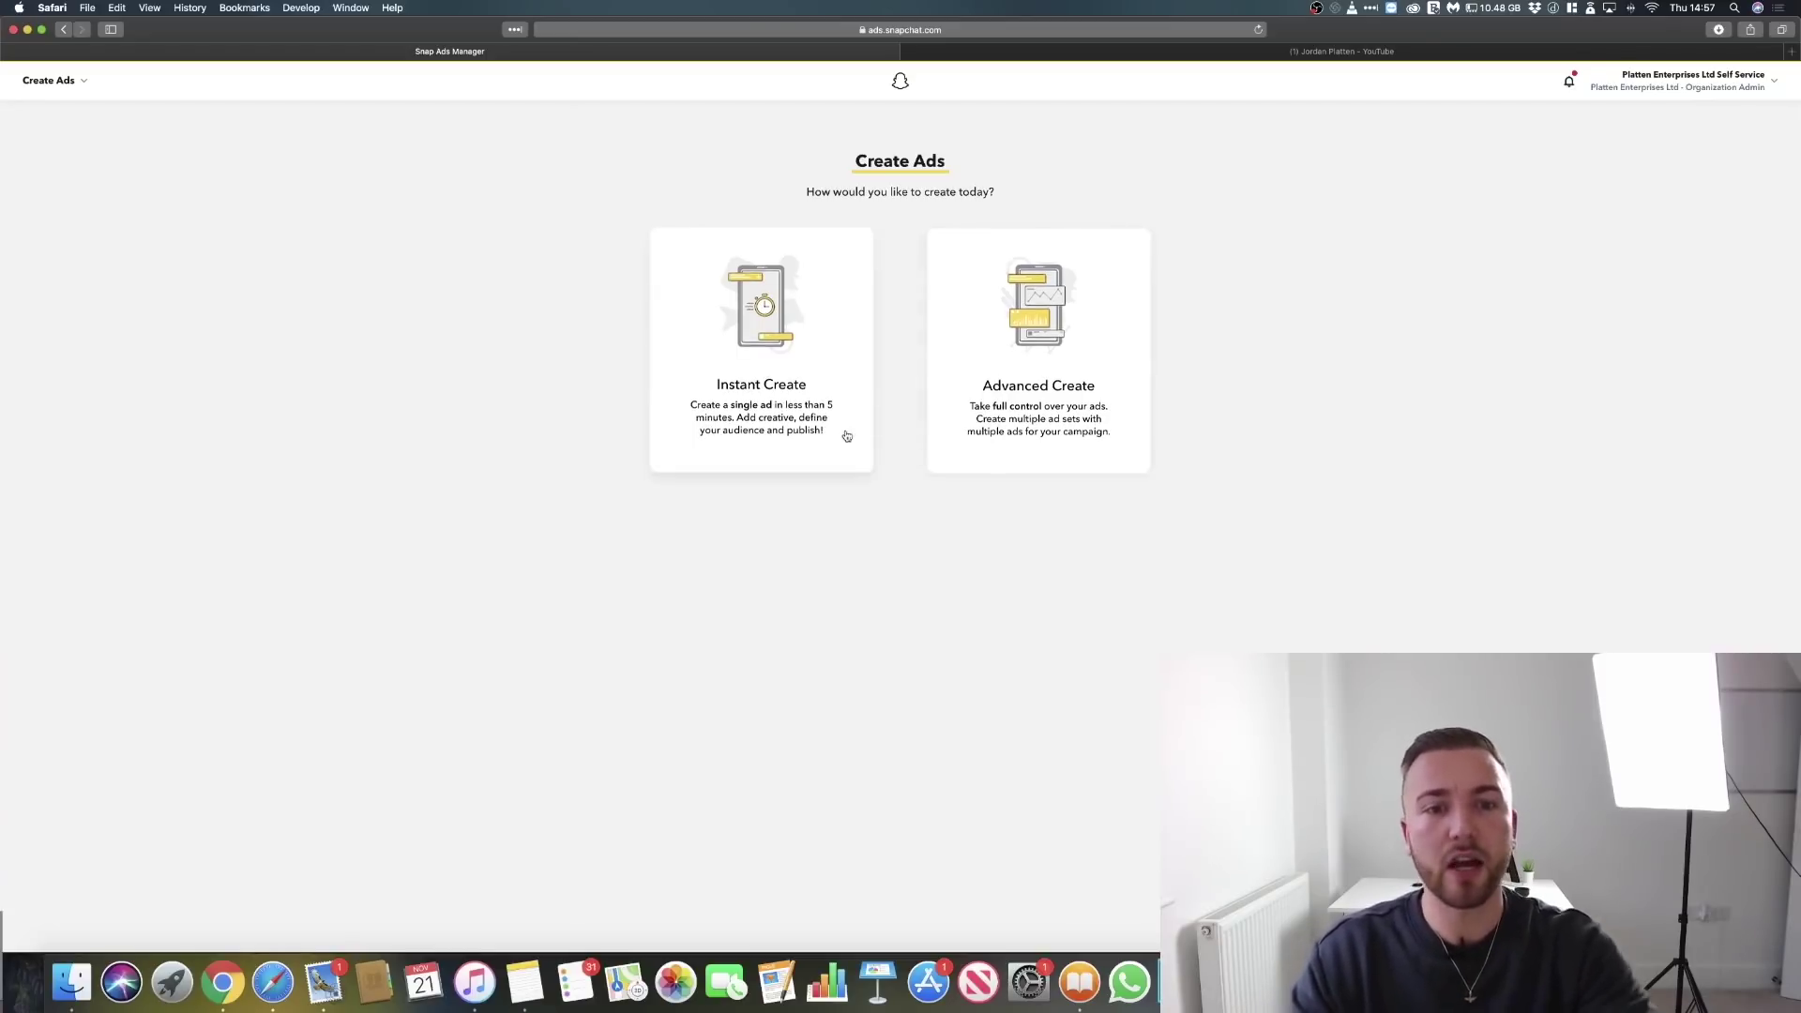
{"action": "left_click", "coordinate": [813, 398]}
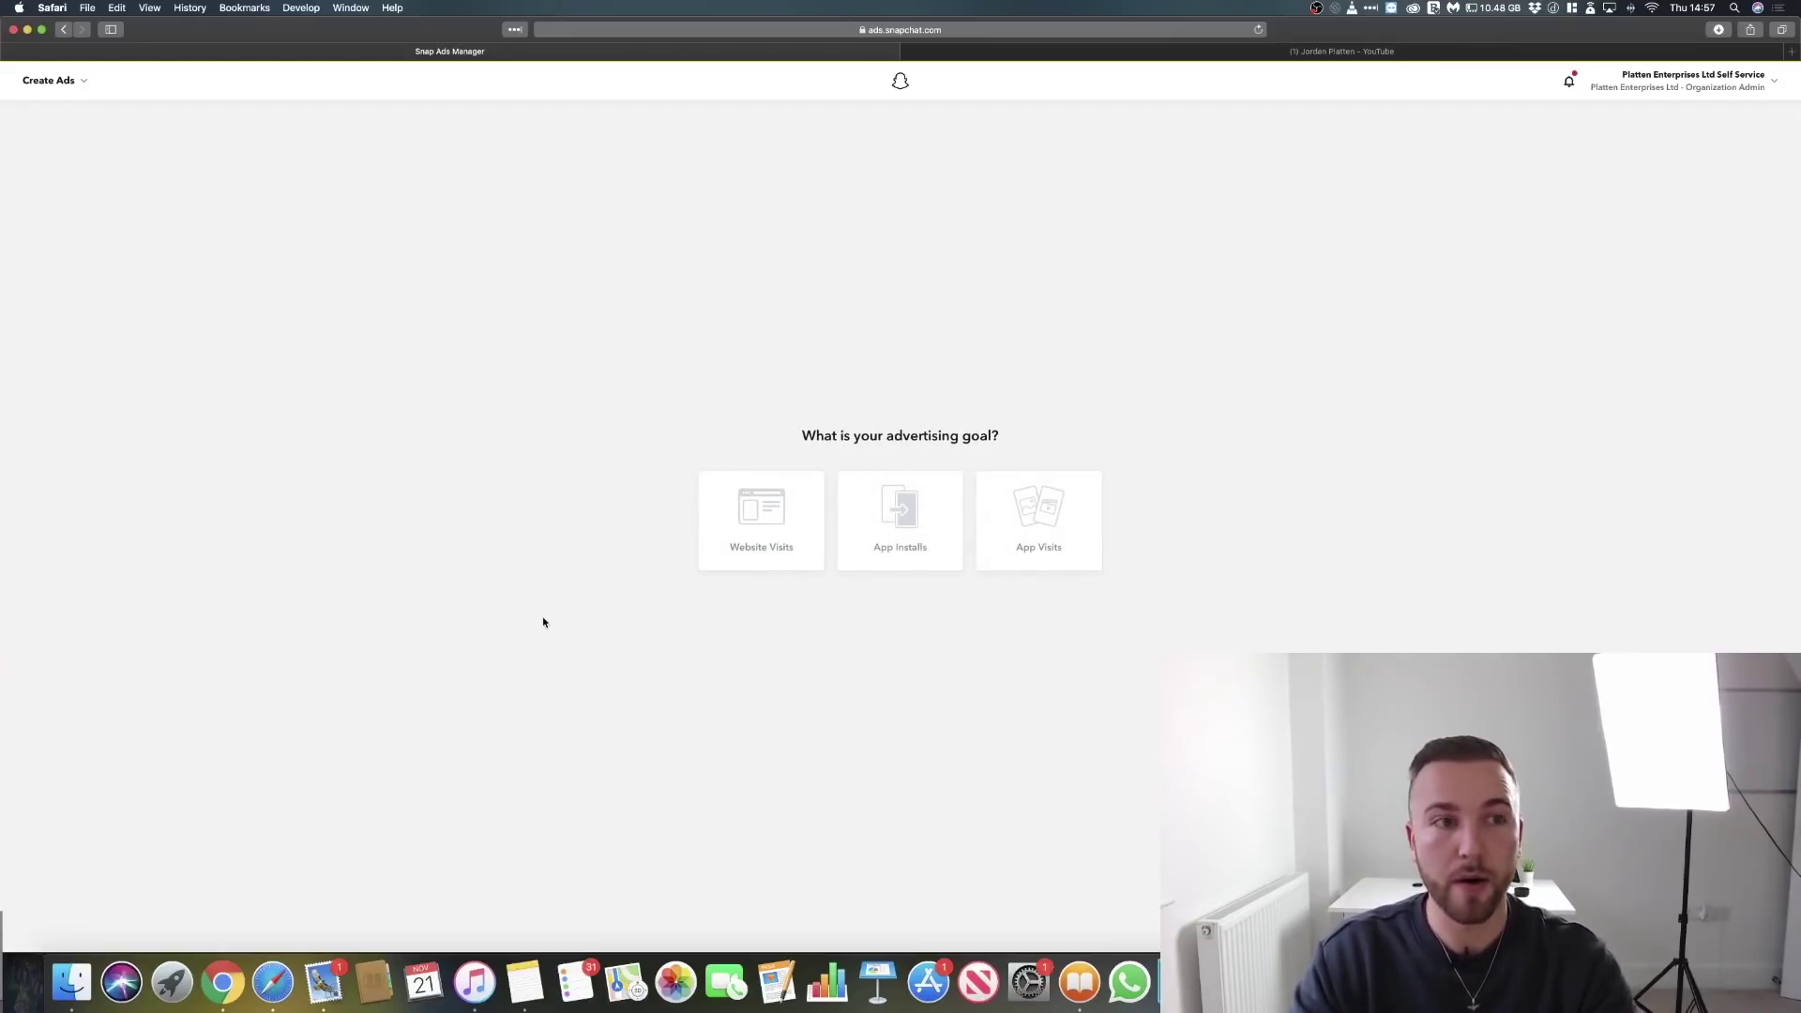
{"action": "left_click", "coordinate": [41, 29]}
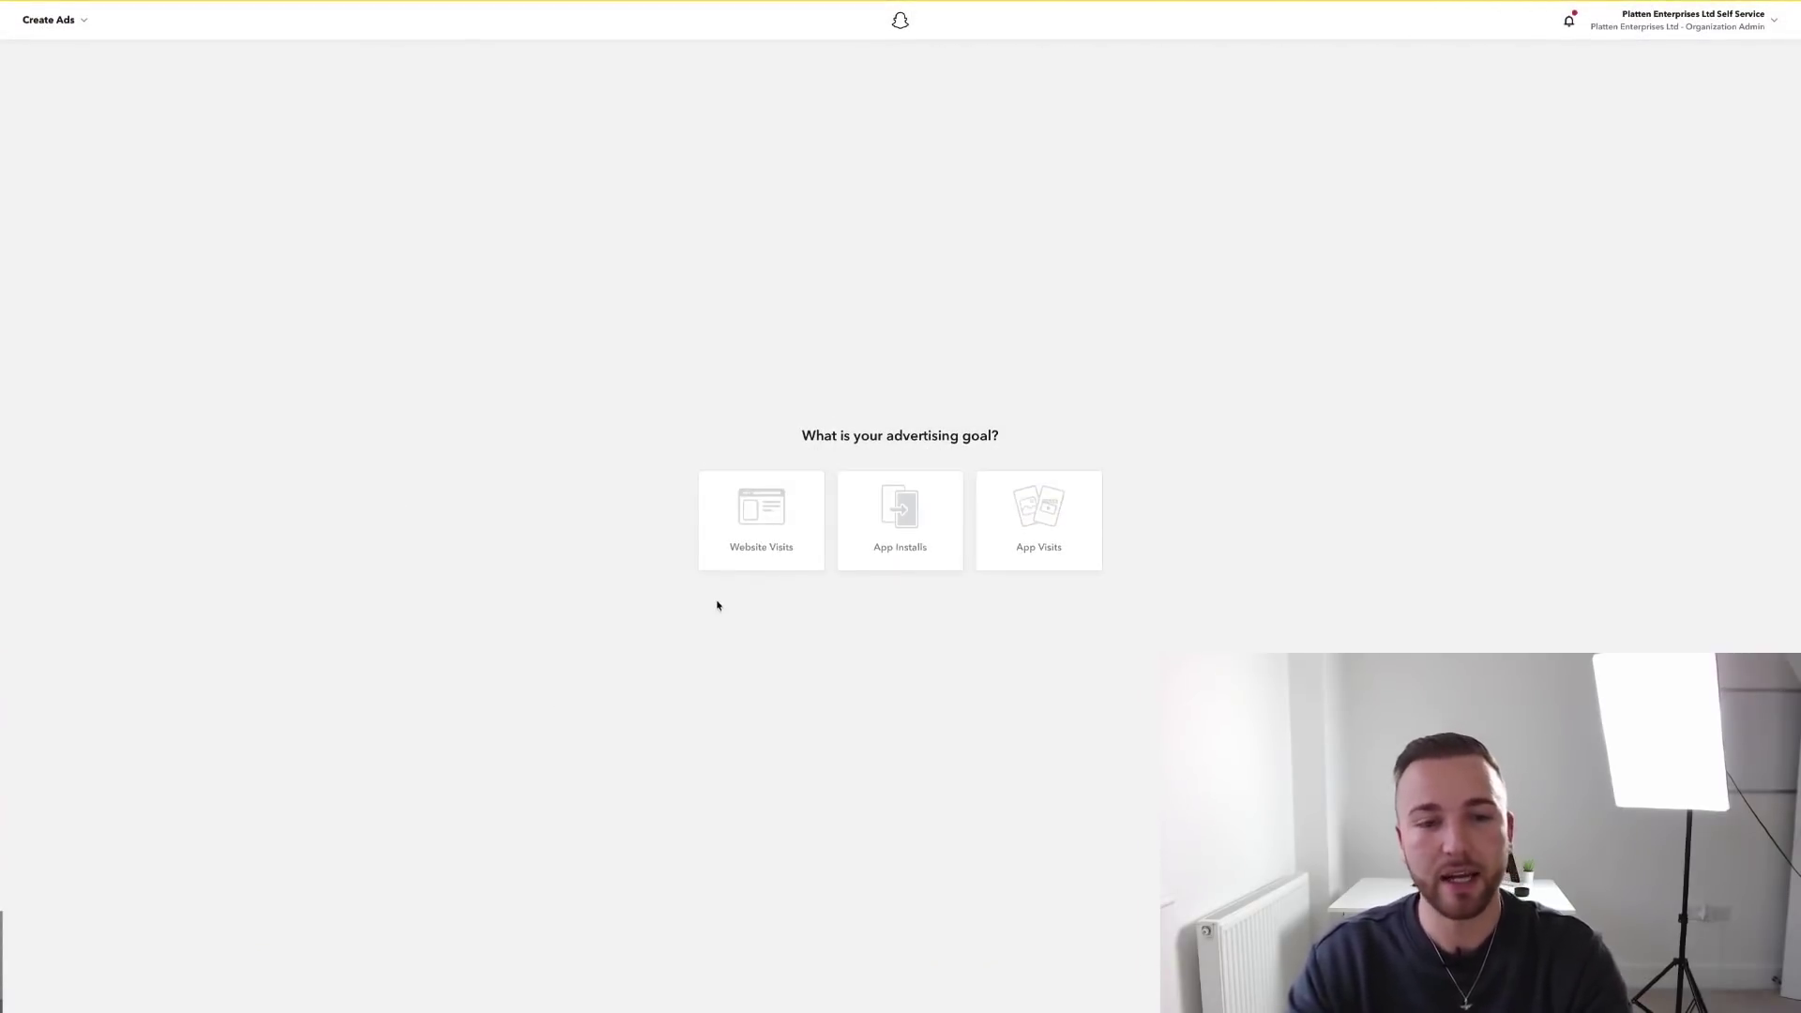
{"action": "left_click", "coordinate": [748, 536]}
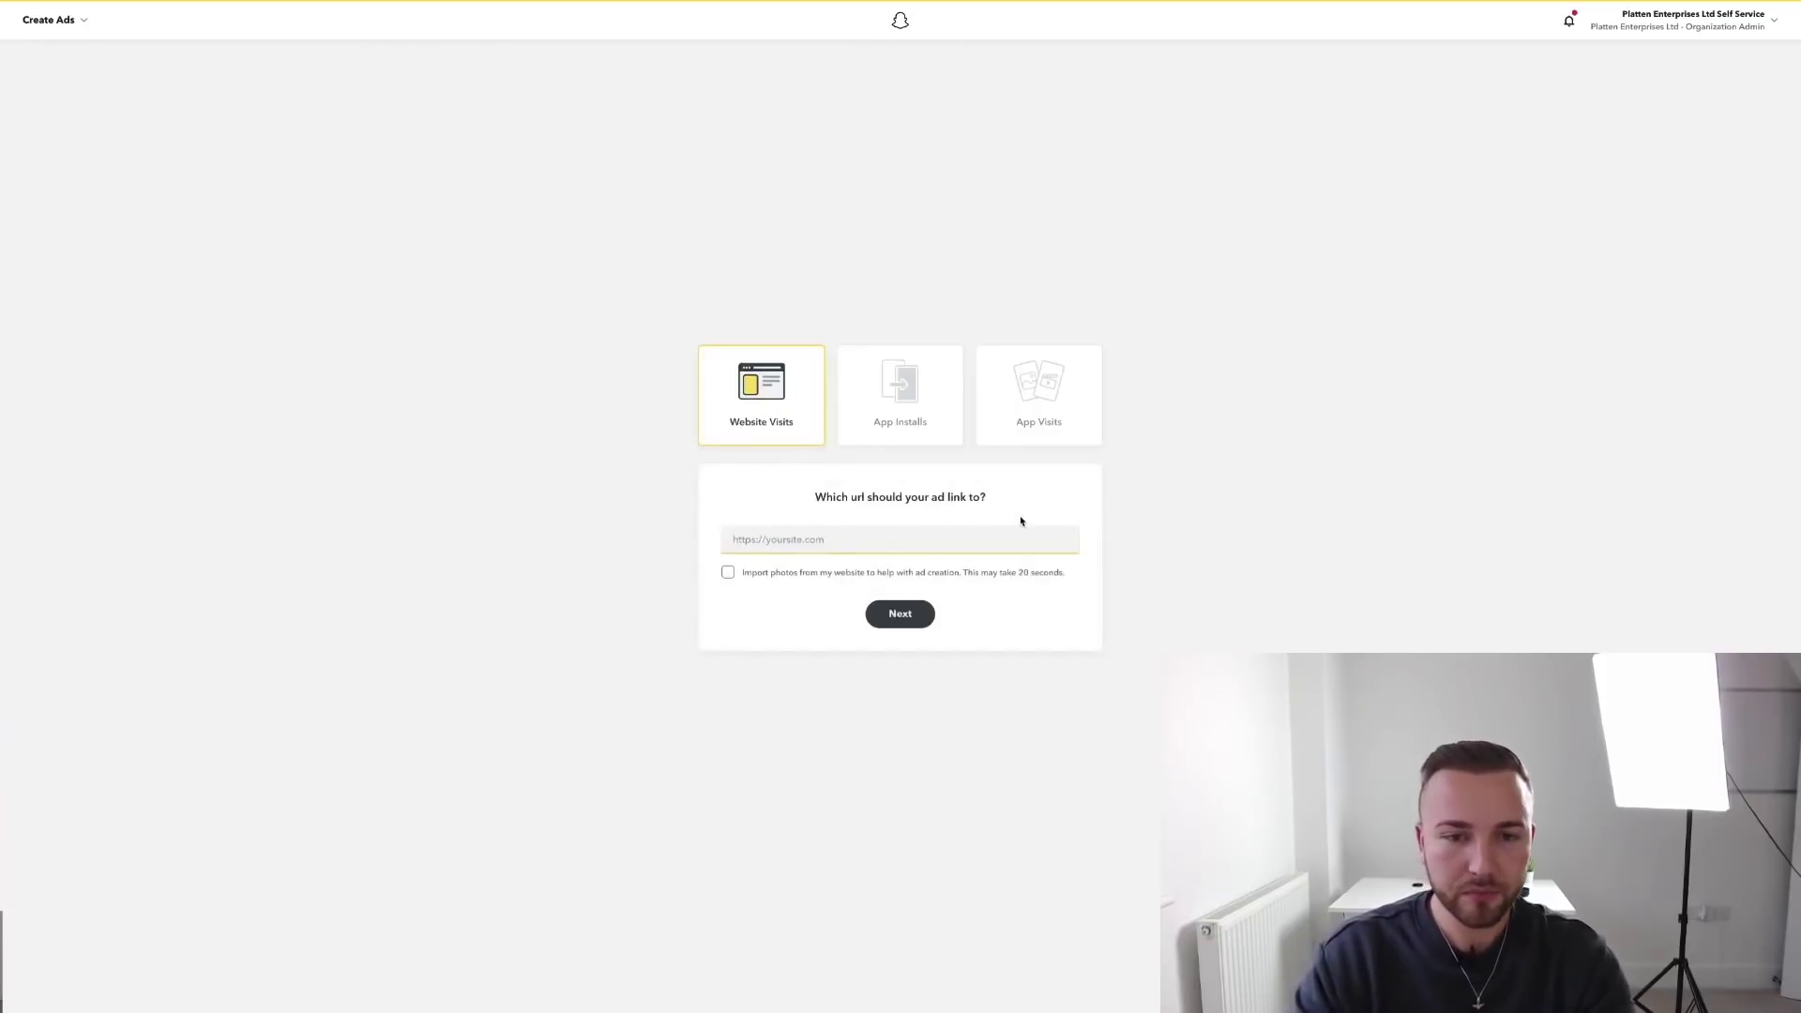
Enter the advertiser's website address as the ad link, enable importing photos from the website, and continue to the ad design
{"action": "type", "text": "https://www.jo"}
{"action": "key", "text": "BackSpace"}
{"action": "key", "text": "BackSpace"}
{"action": "key", "text": "BackSpace"}
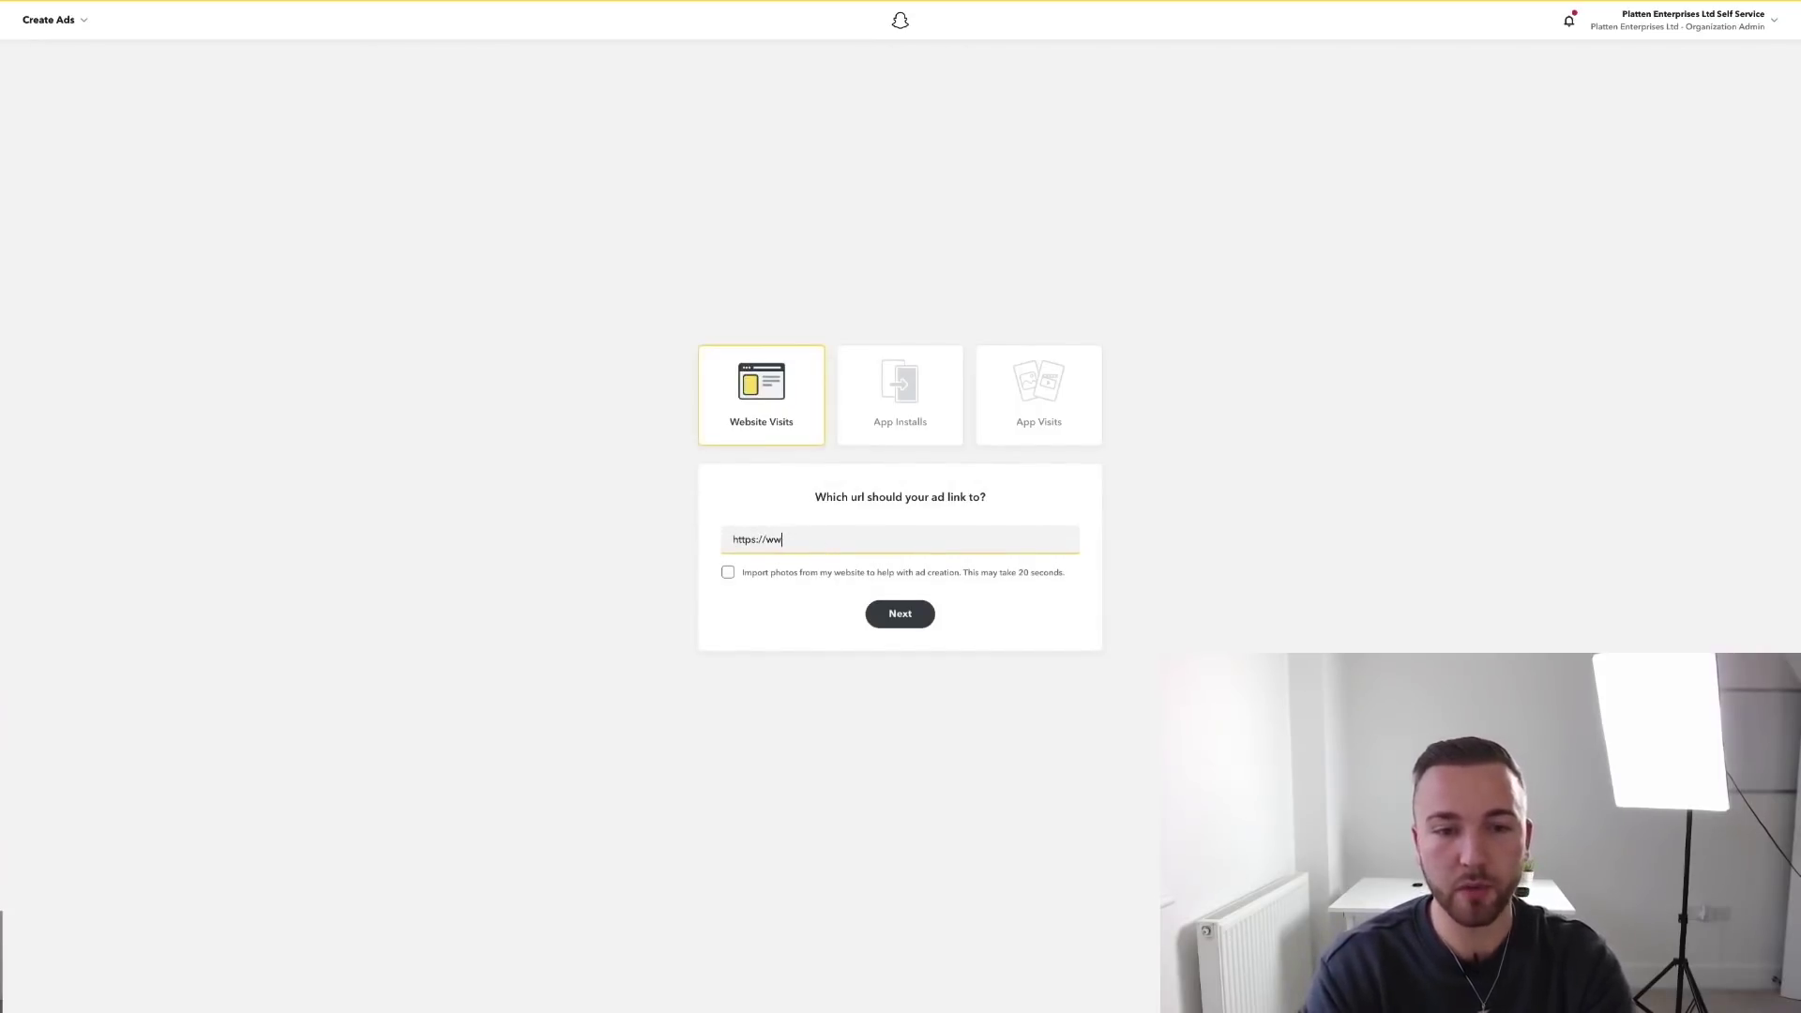
{"action": "type", "text": "w.jordanplatten.co.uk"}
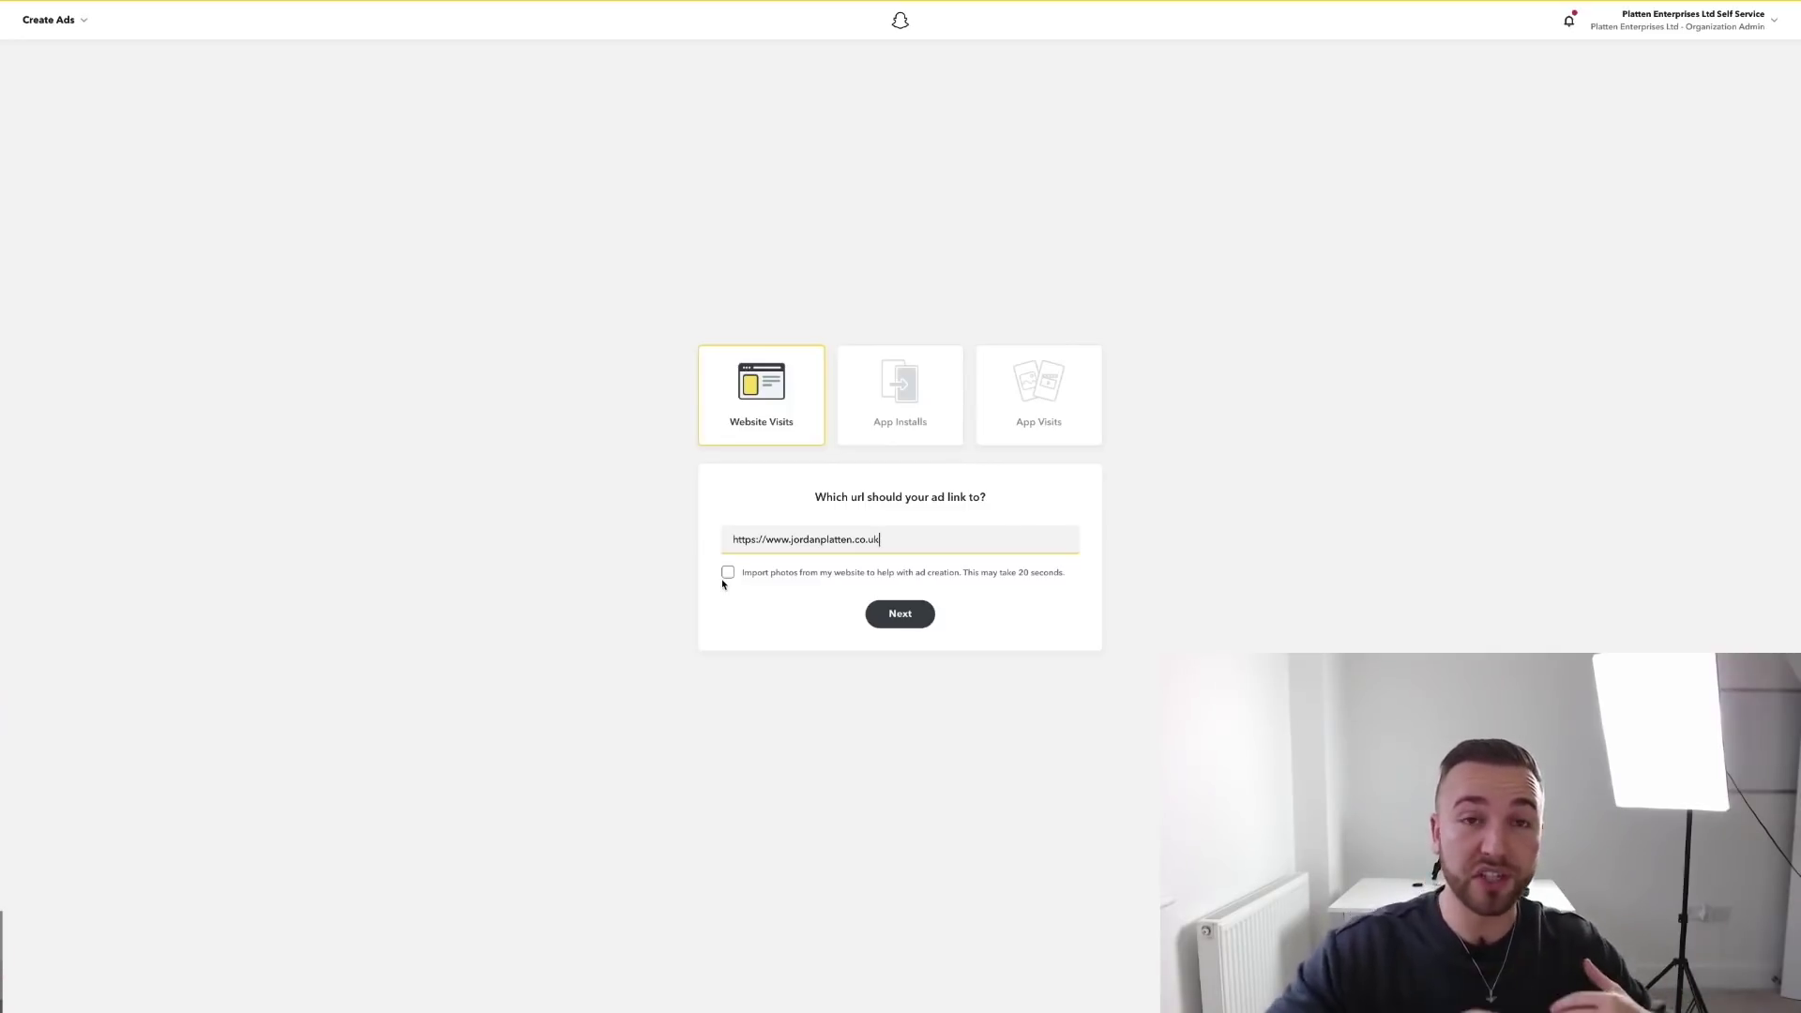
{"action": "left_click", "coordinate": [727, 571]}
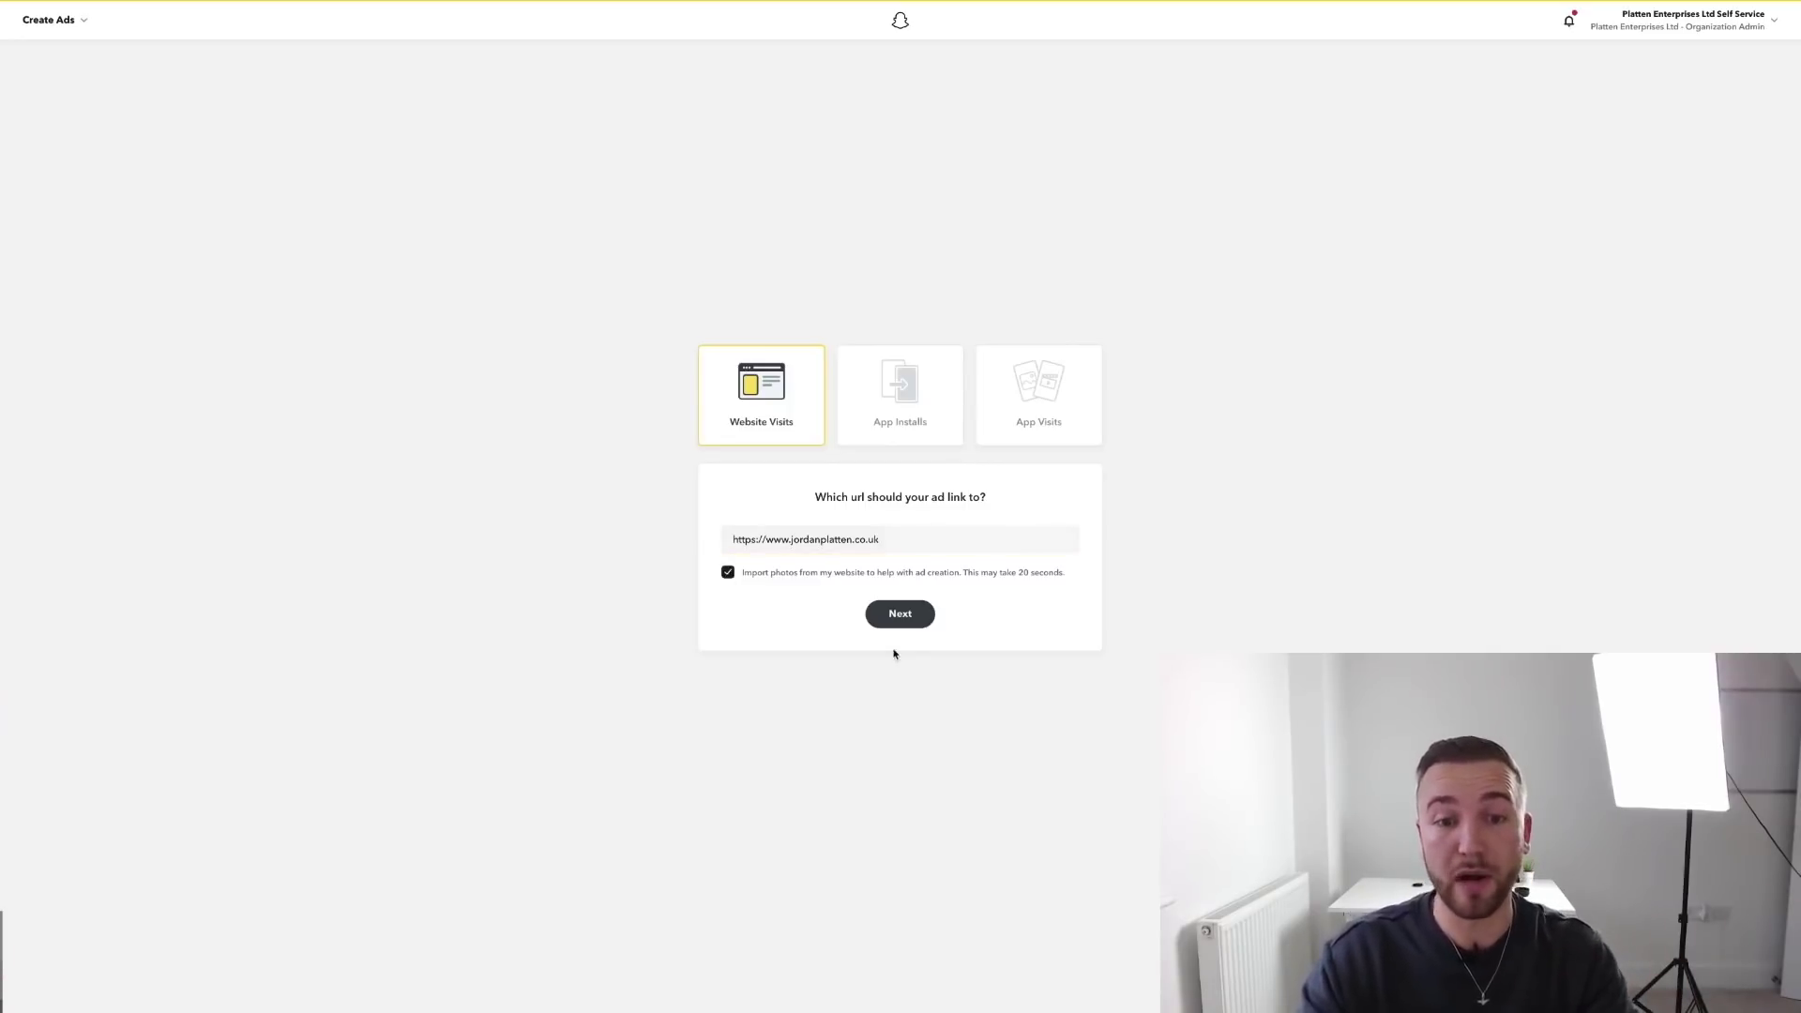
{"action": "left_click", "coordinate": [898, 621]}
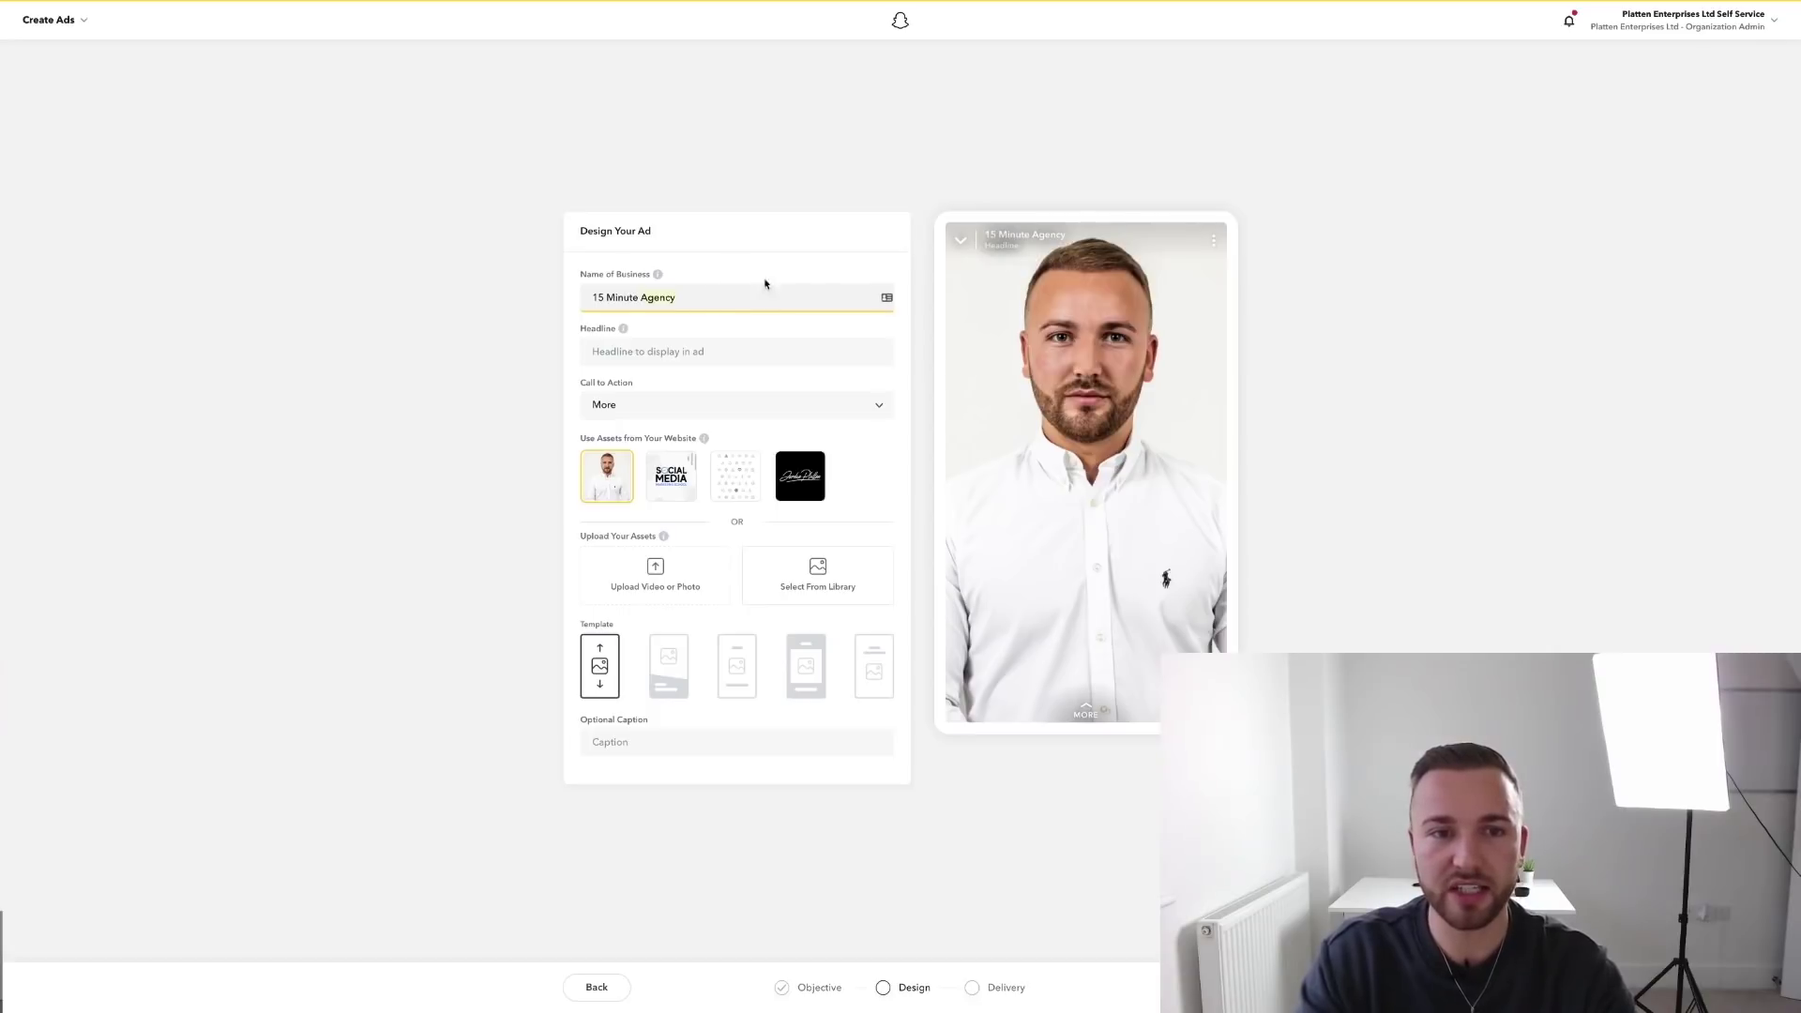
Replace the business name in the ad design with the owner's full name
{"action": "key", "text": "ctrl+a"}
{"action": "type", "text": "Jordan Platten"}
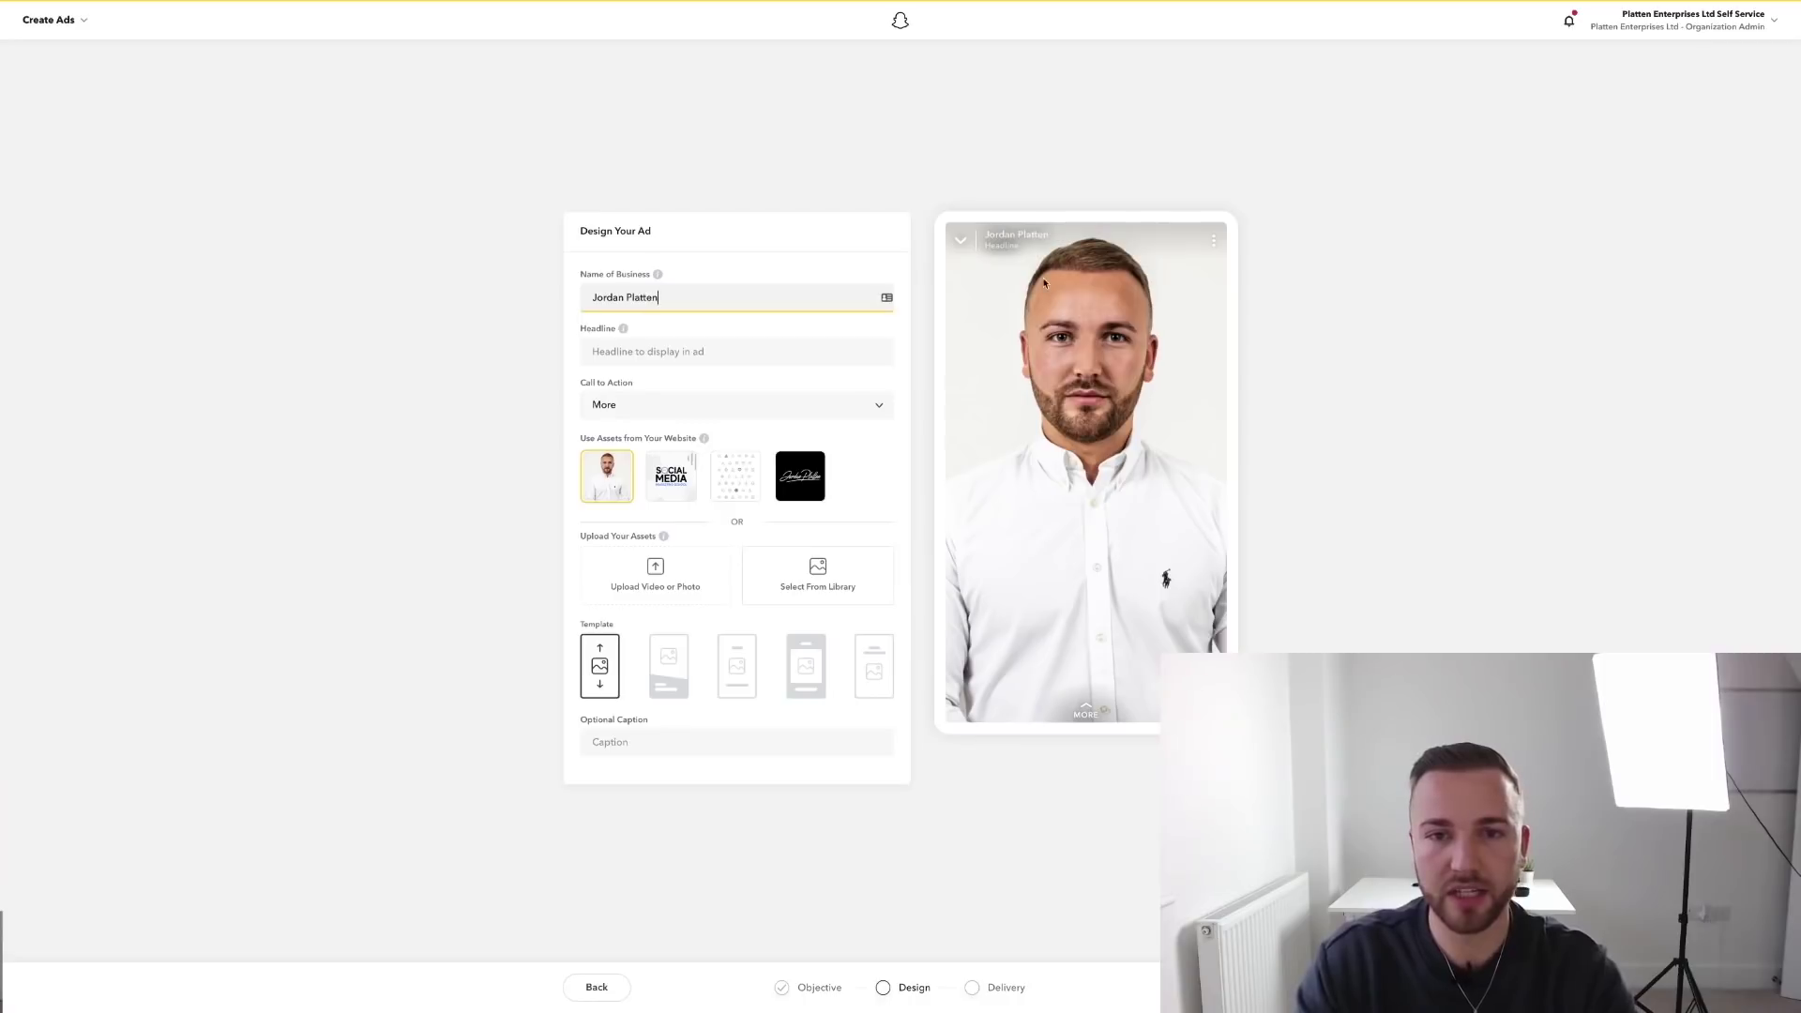
{"action": "left_click", "coordinate": [1247, 324]}
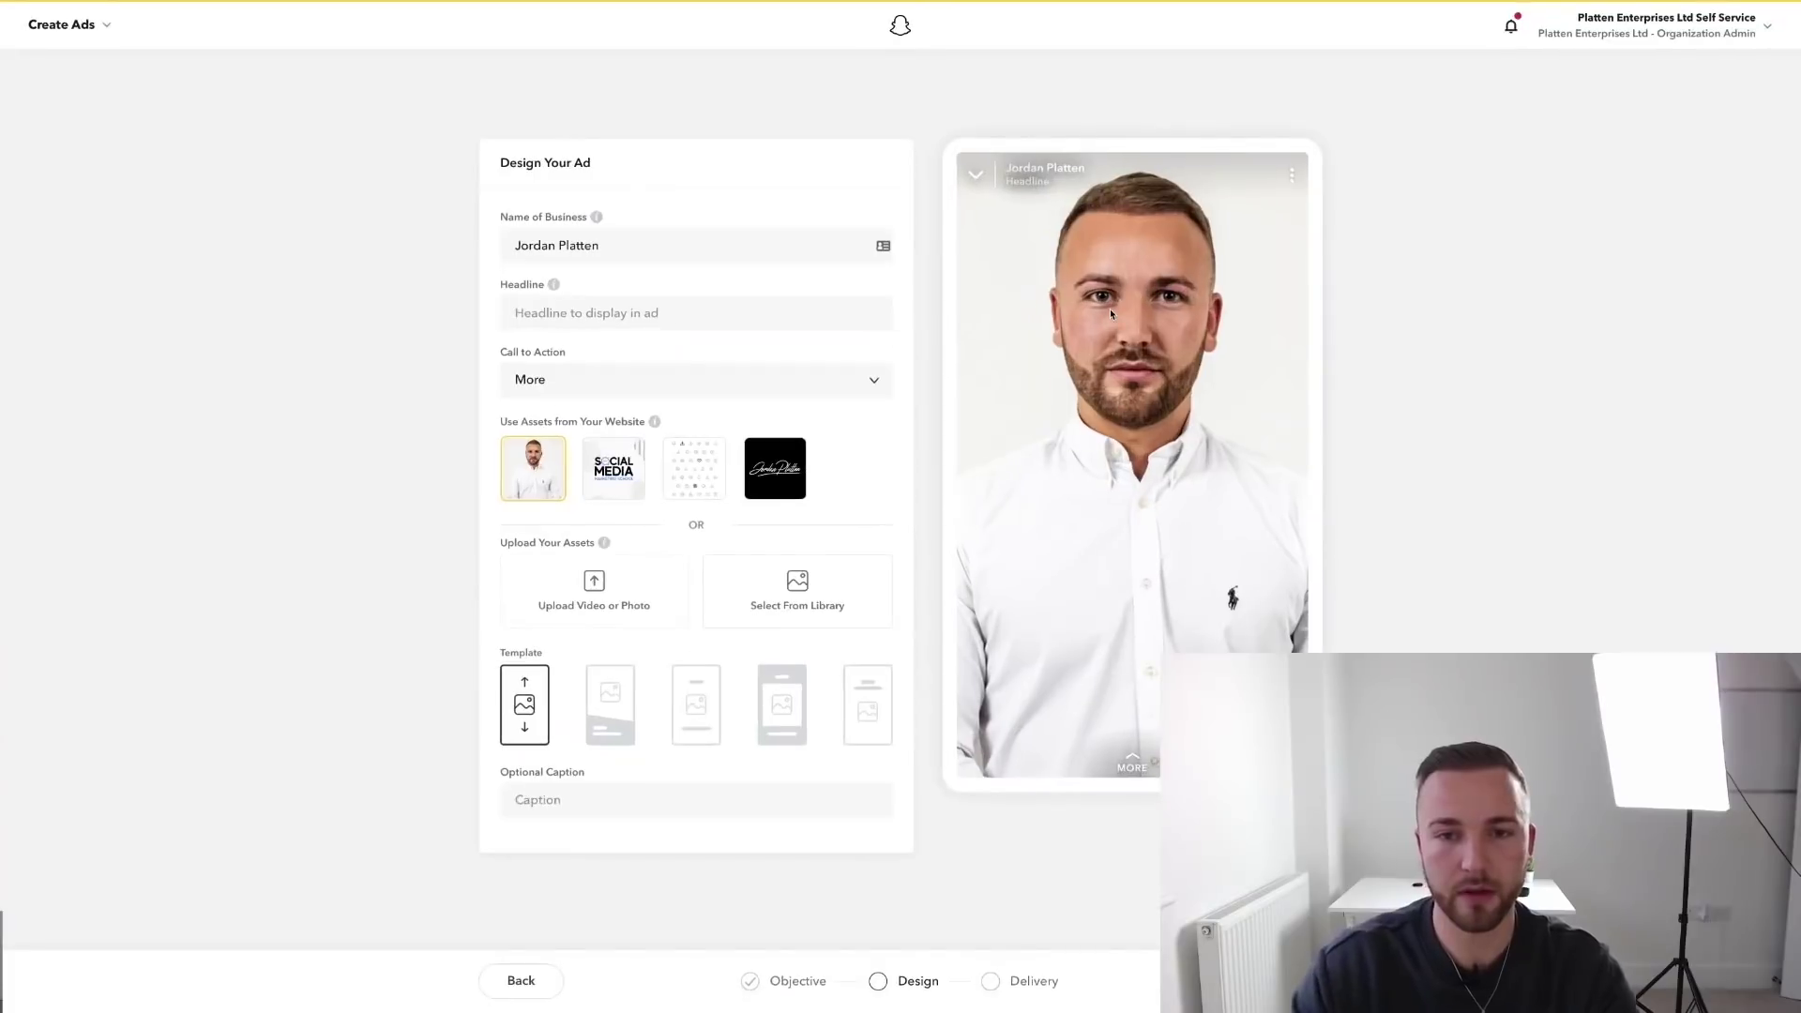
Set the headline to "Do You Need A Marketer?" and the call to action to Apply Now
{"action": "left_click", "coordinate": [530, 319]}
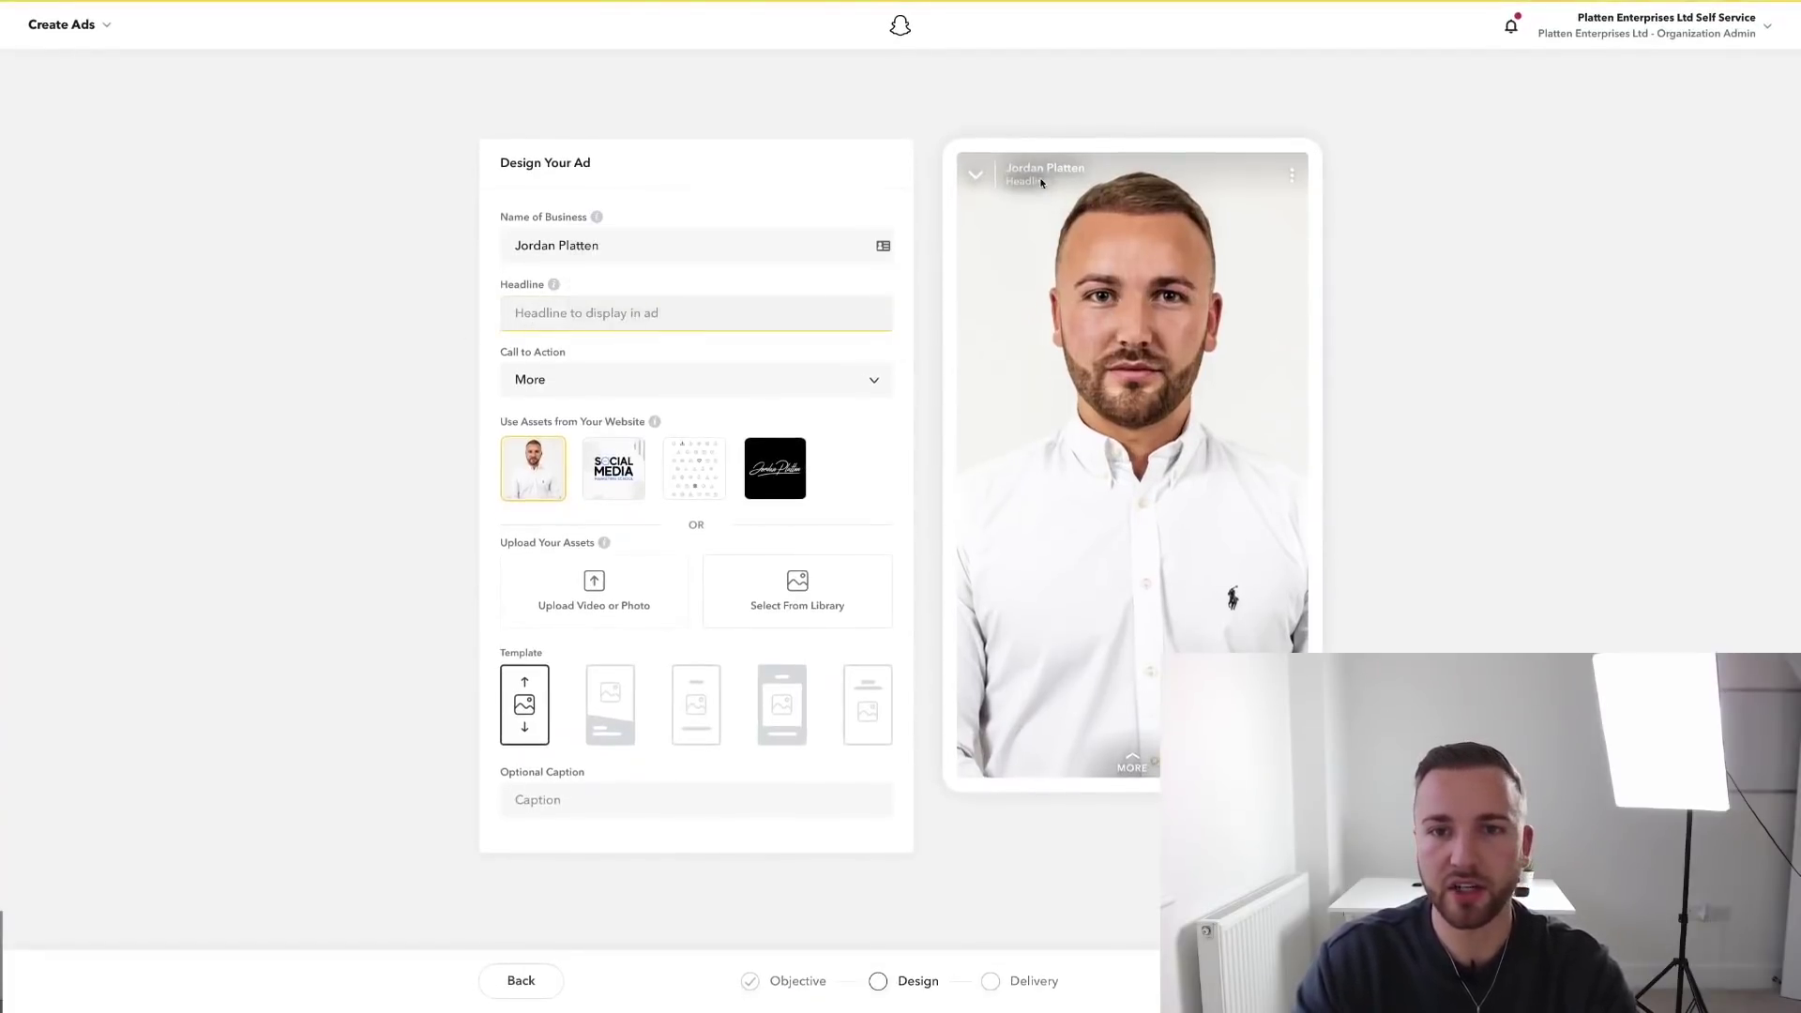
{"action": "type", "text": "Do Yo"}
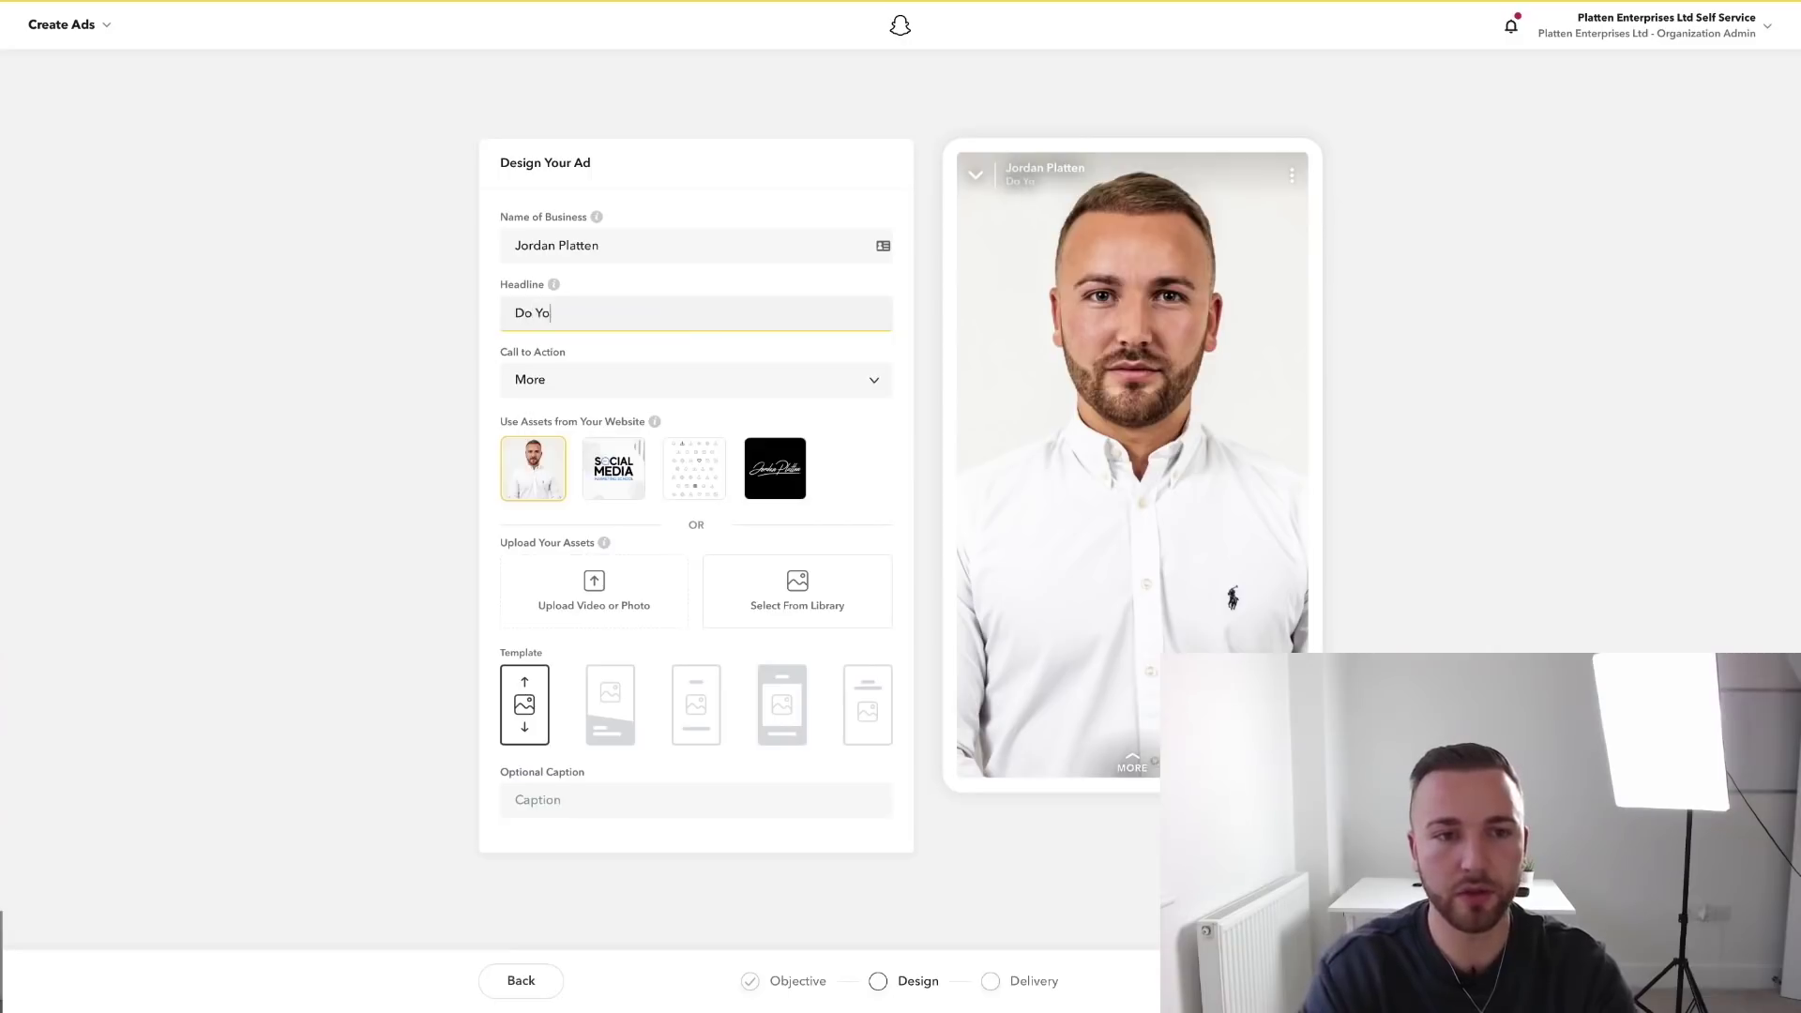
{"action": "type", "text": "u Need A Marker"}
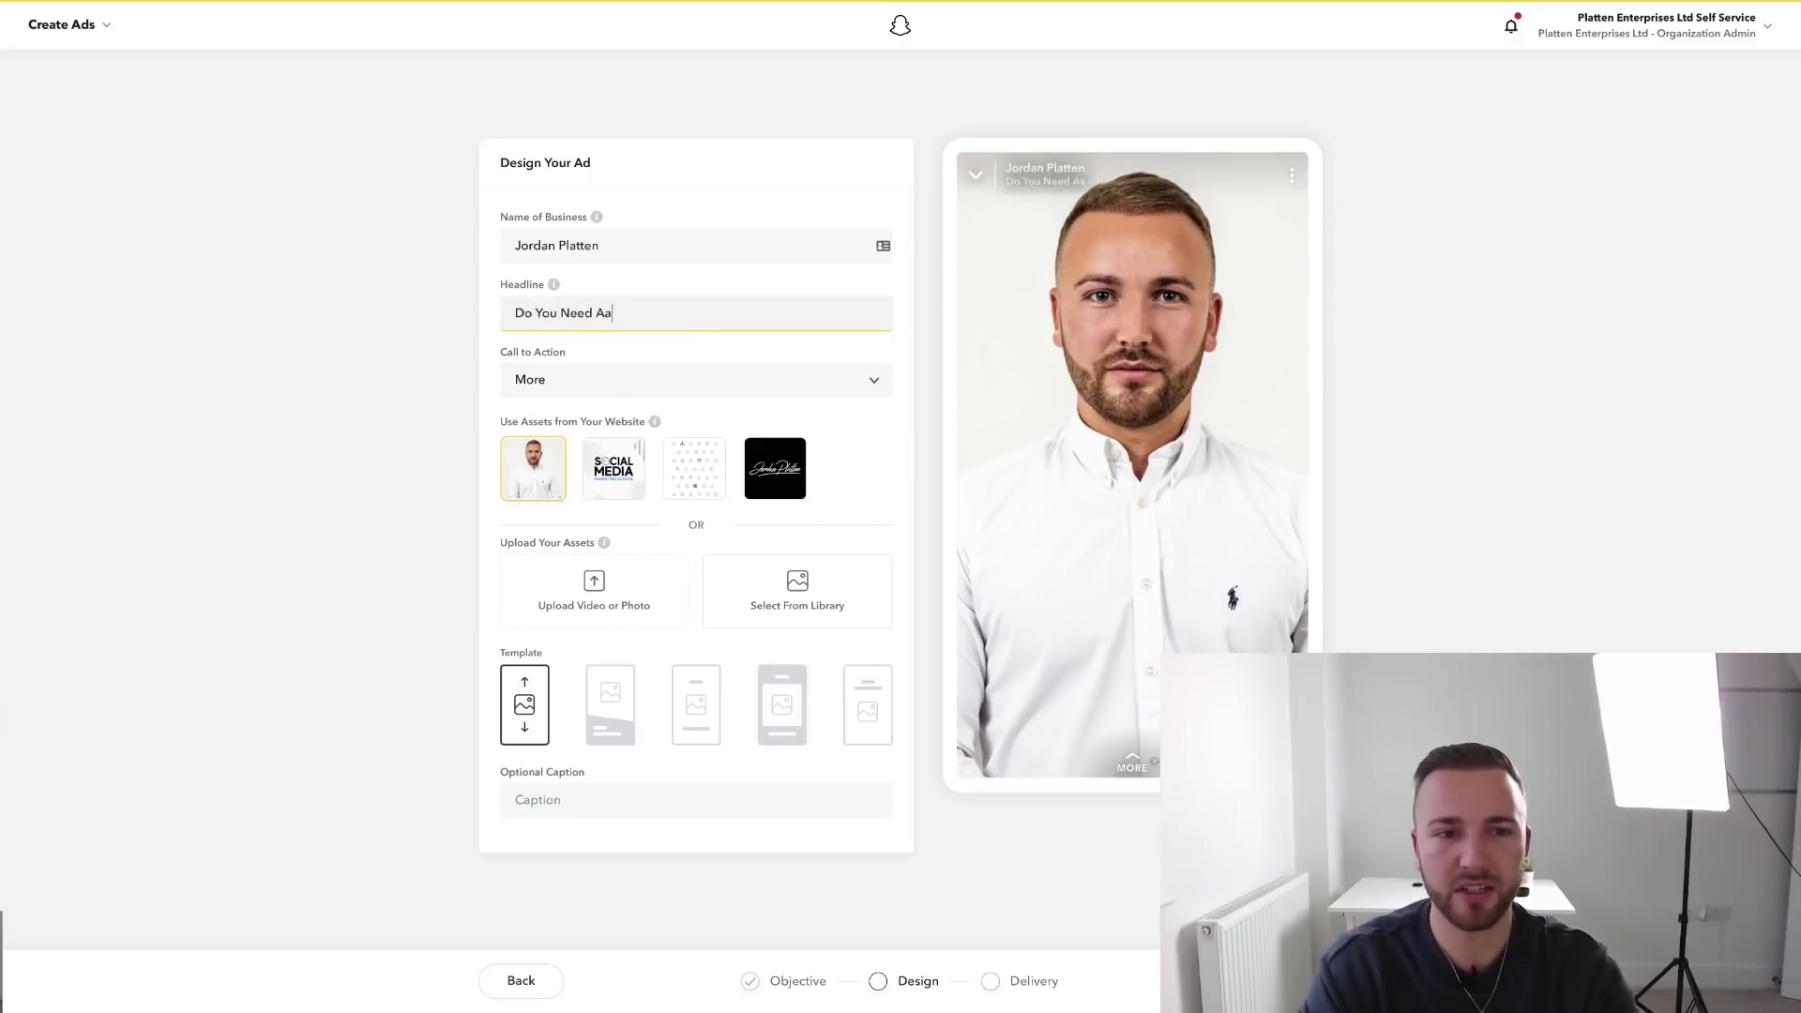
{"action": "type", "text": "eter?"}
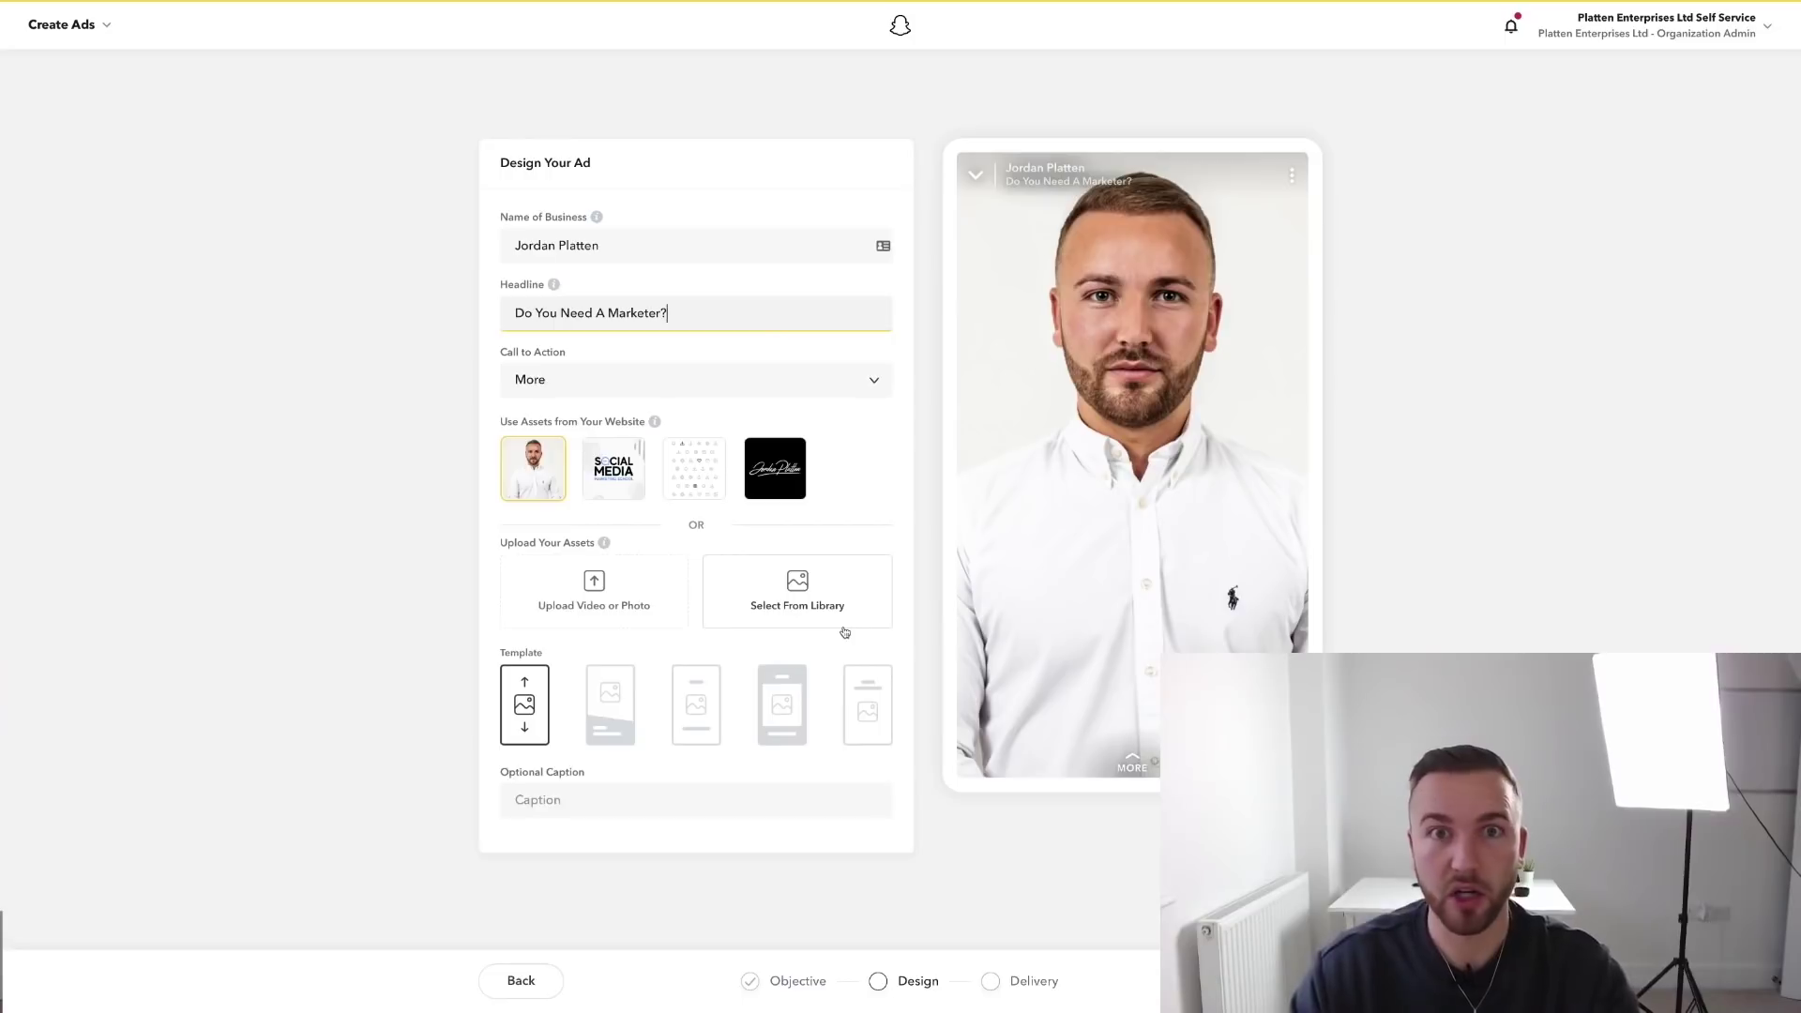
{"action": "left_click", "coordinate": [706, 385]}
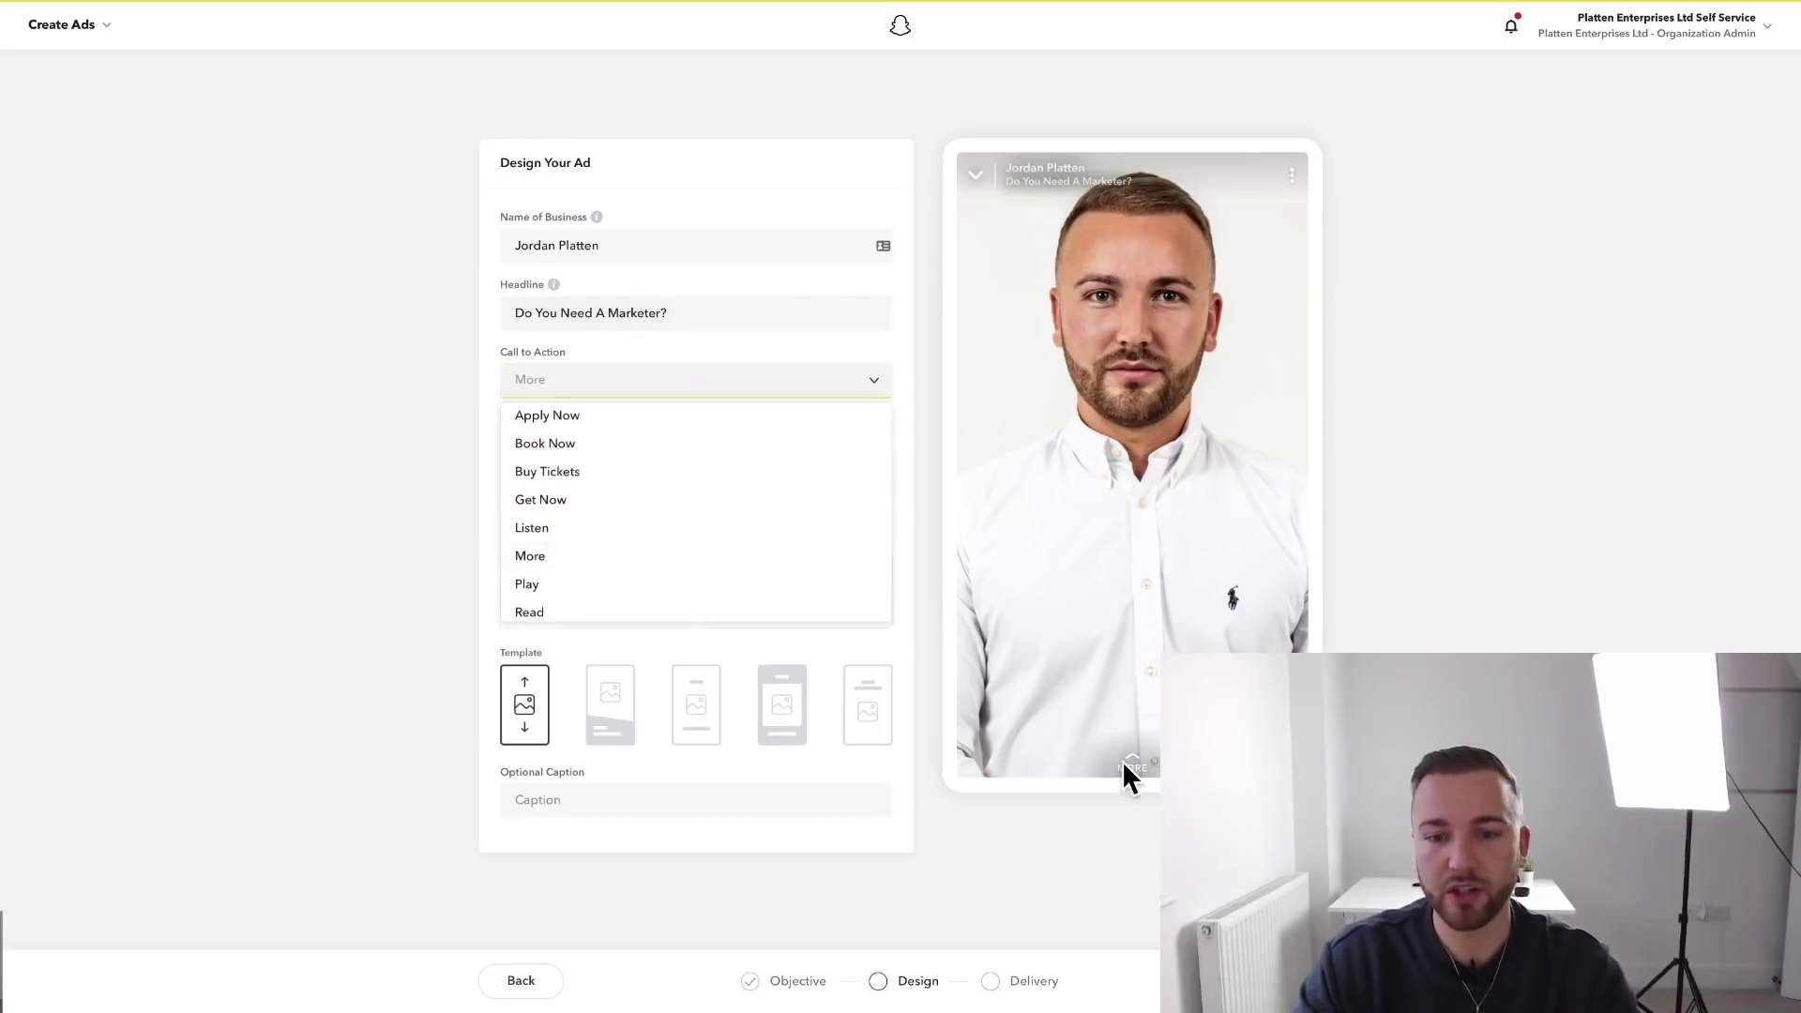
{"action": "left_click", "coordinate": [557, 415]}
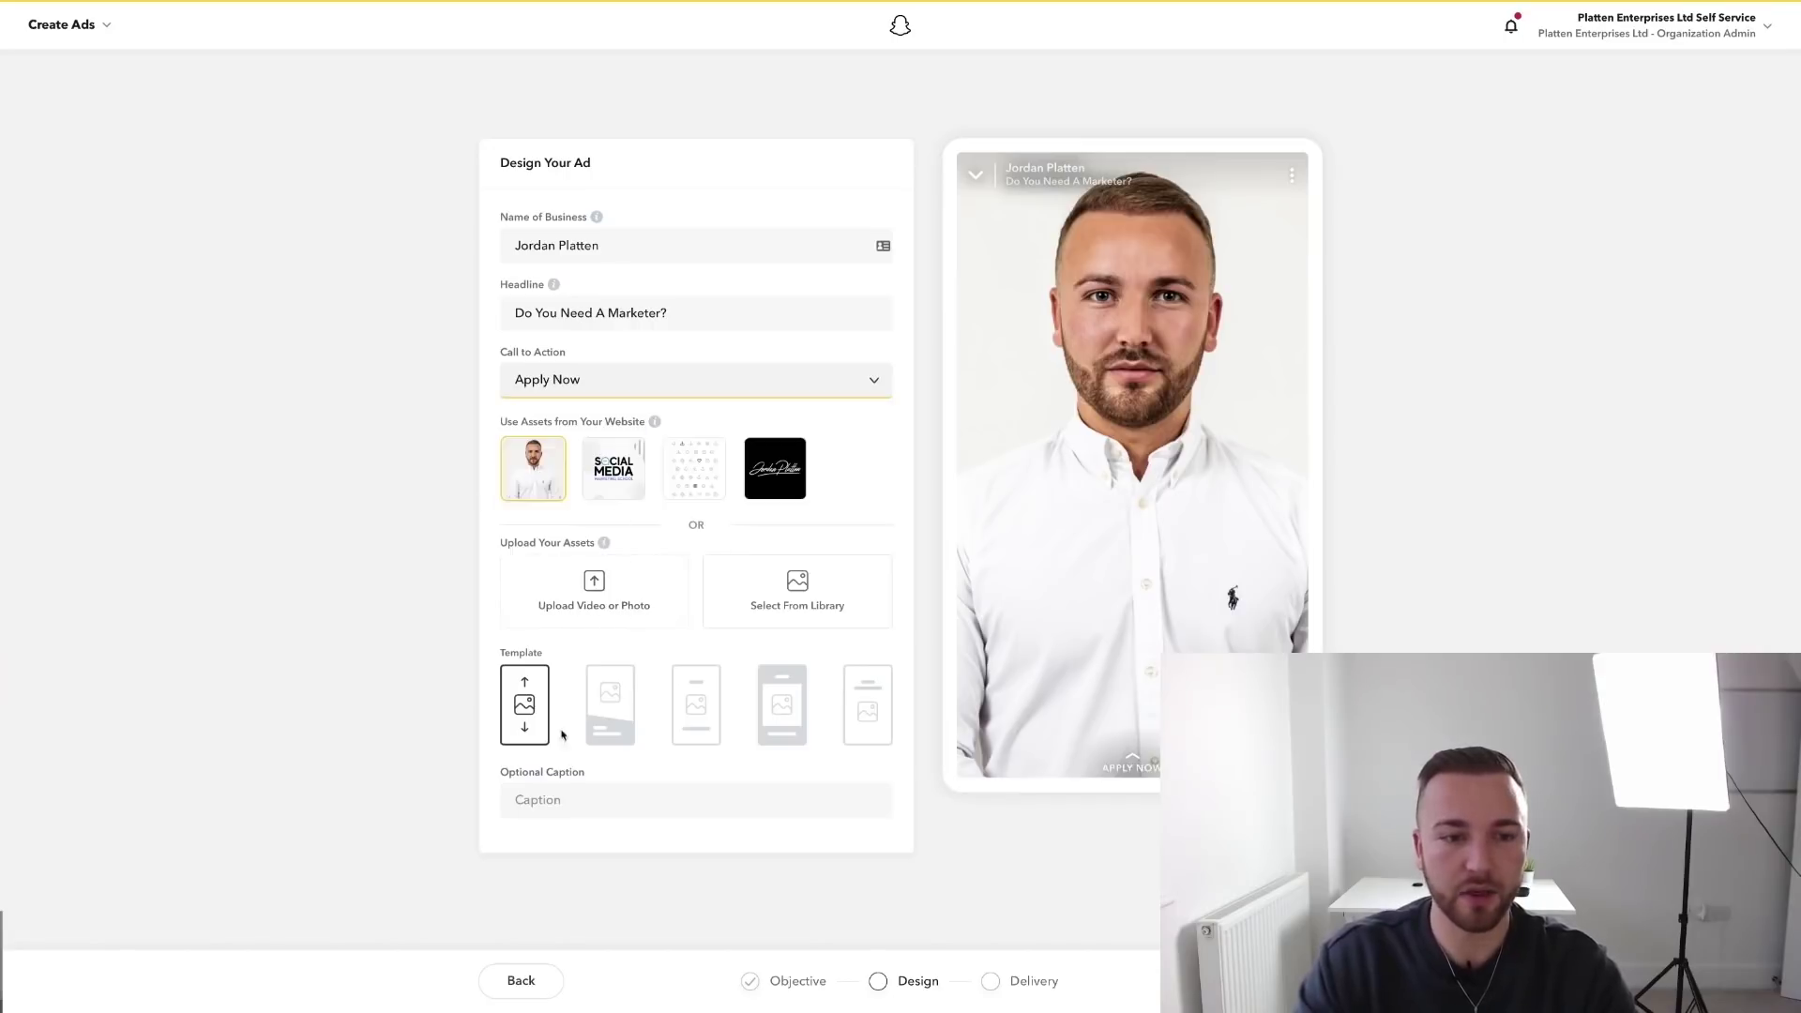
Try the other ad templates in turn and return to the first, full-screen image template
{"action": "left_click", "coordinate": [611, 705]}
{"action": "scroll", "coordinate": [720, 729], "scroll_direction": "down", "scroll_amount": 1}
{"action": "left_click", "coordinate": [699, 661]}
{"action": "left_click", "coordinate": [783, 662]}
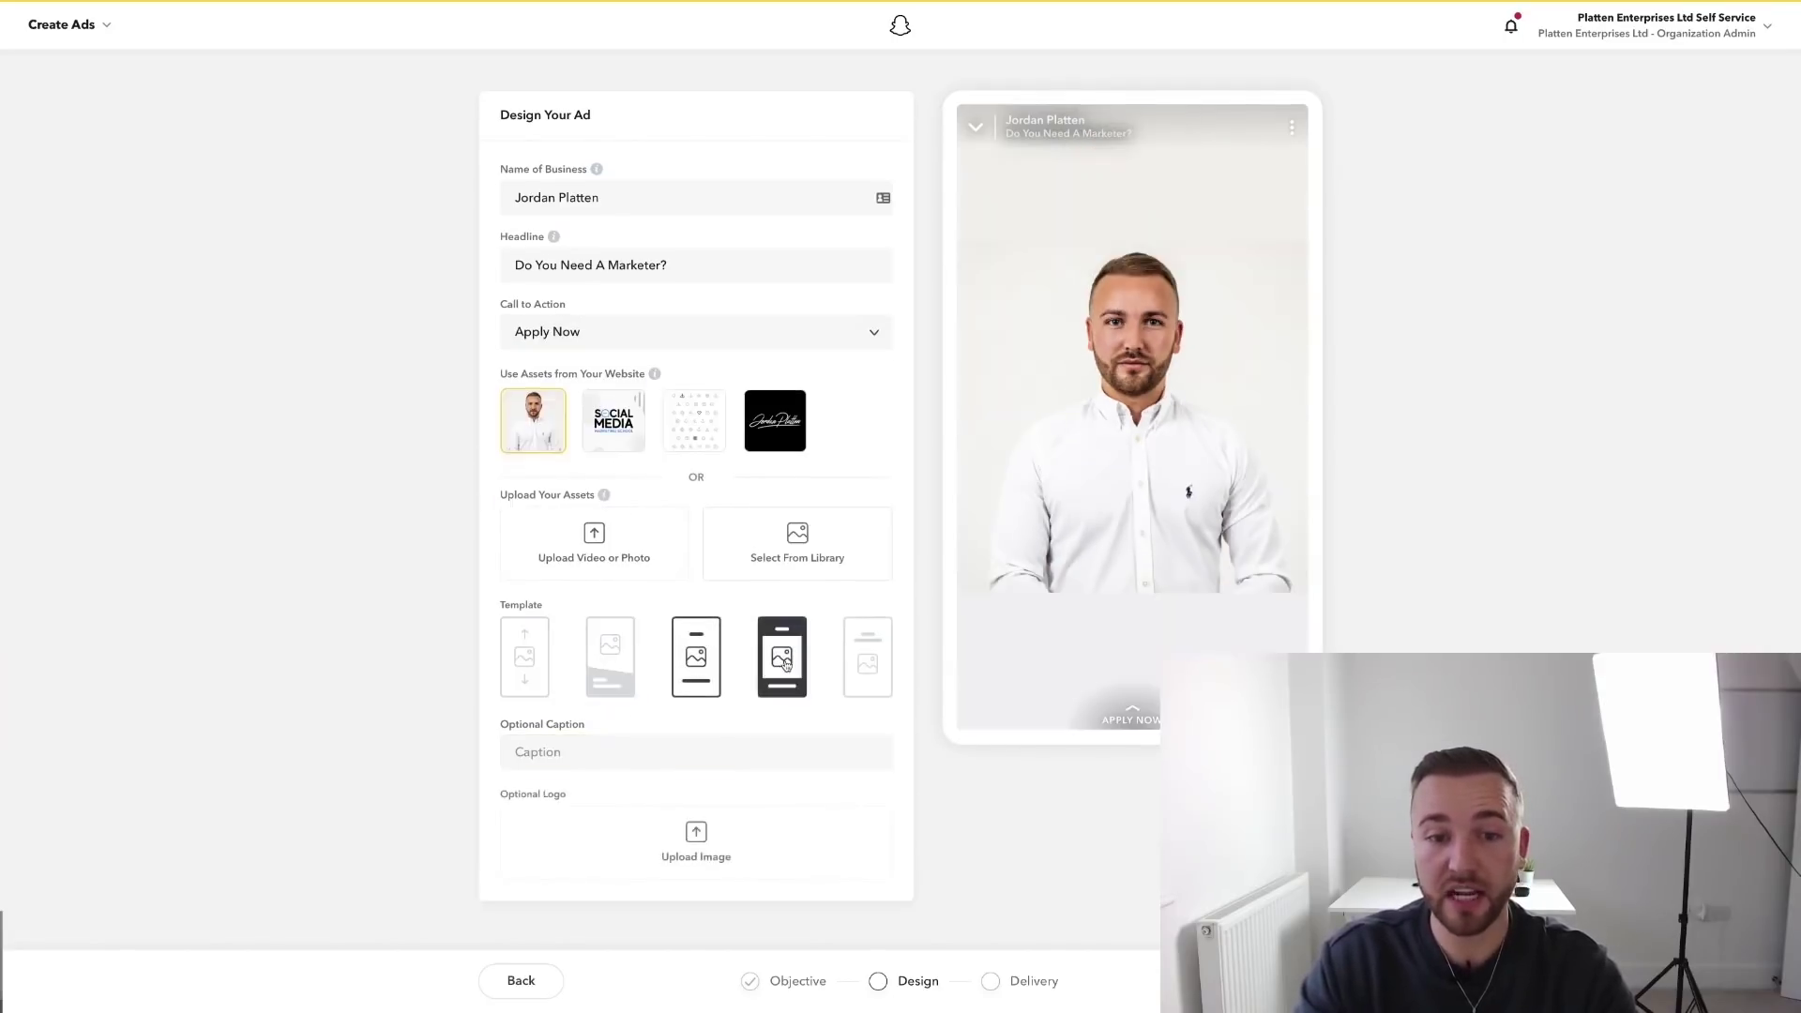
{"action": "left_click", "coordinate": [849, 665]}
{"action": "left_click", "coordinate": [782, 661]}
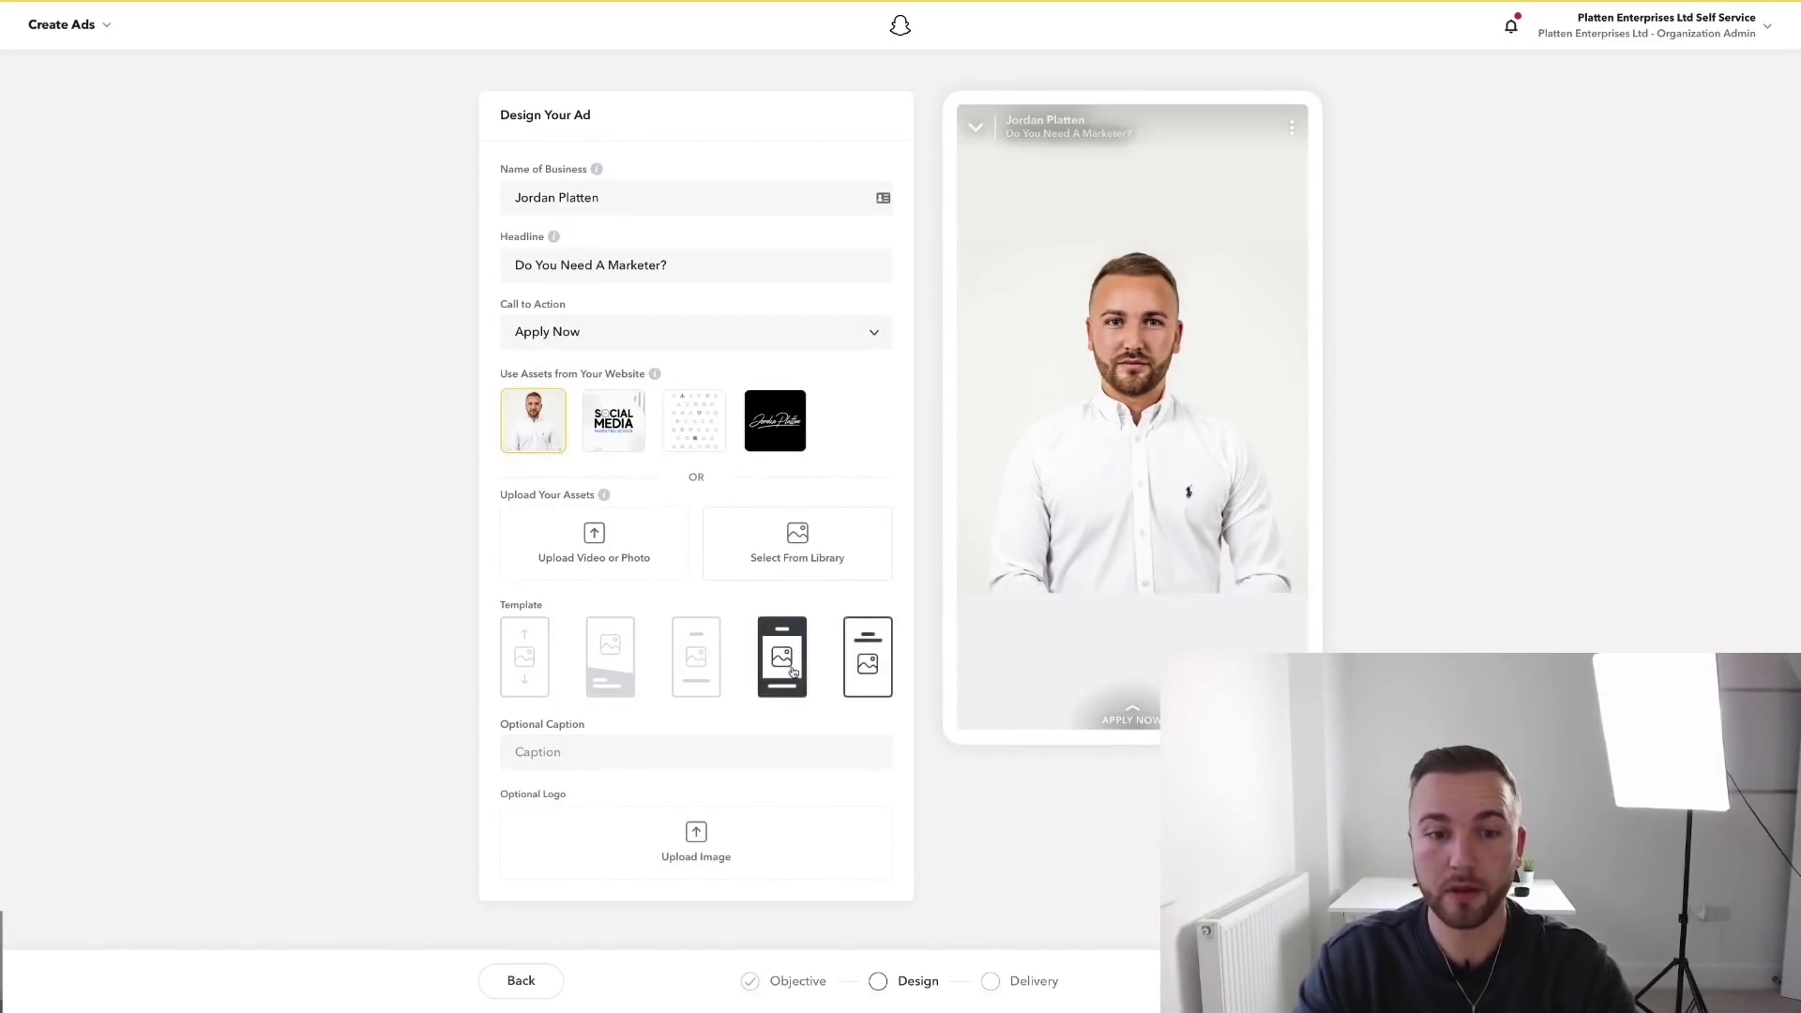
{"action": "left_click", "coordinate": [542, 643]}
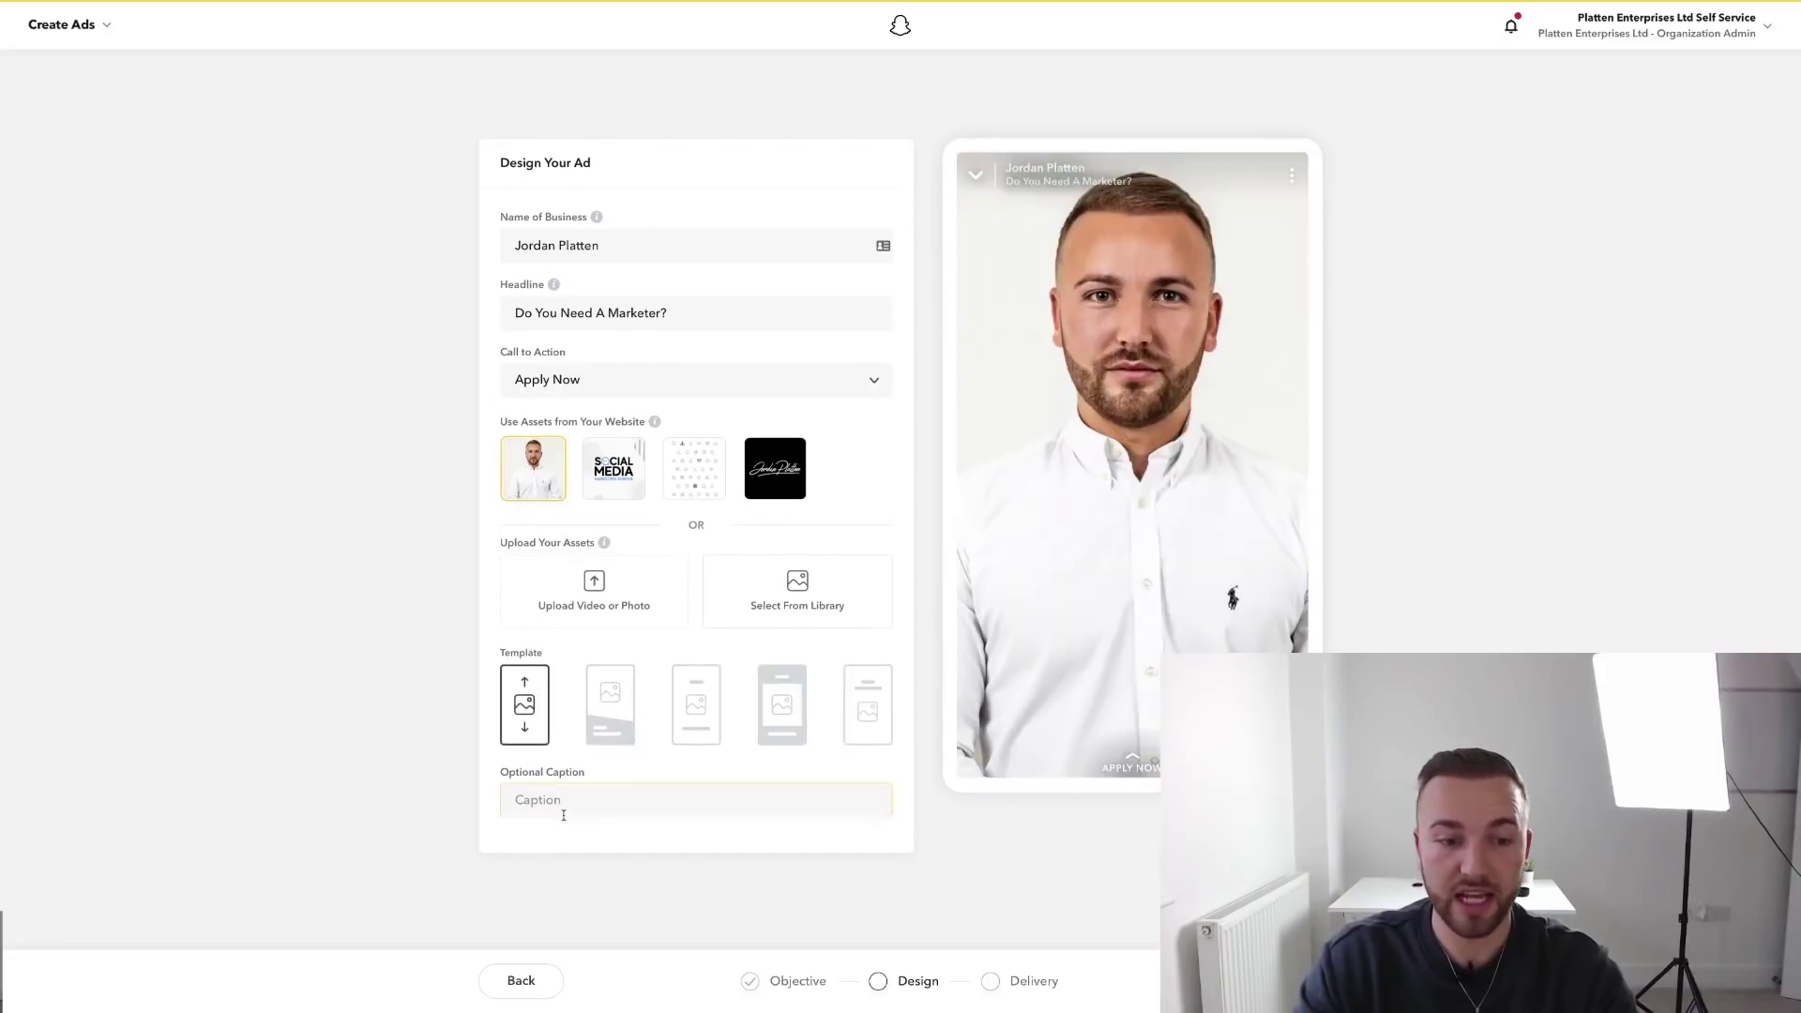
Set the optional caption to "Apply To Work With Us!" and continue to the delivery settings
{"action": "left_click", "coordinate": [564, 810]}
{"action": "type", "text": "Apply To W"}
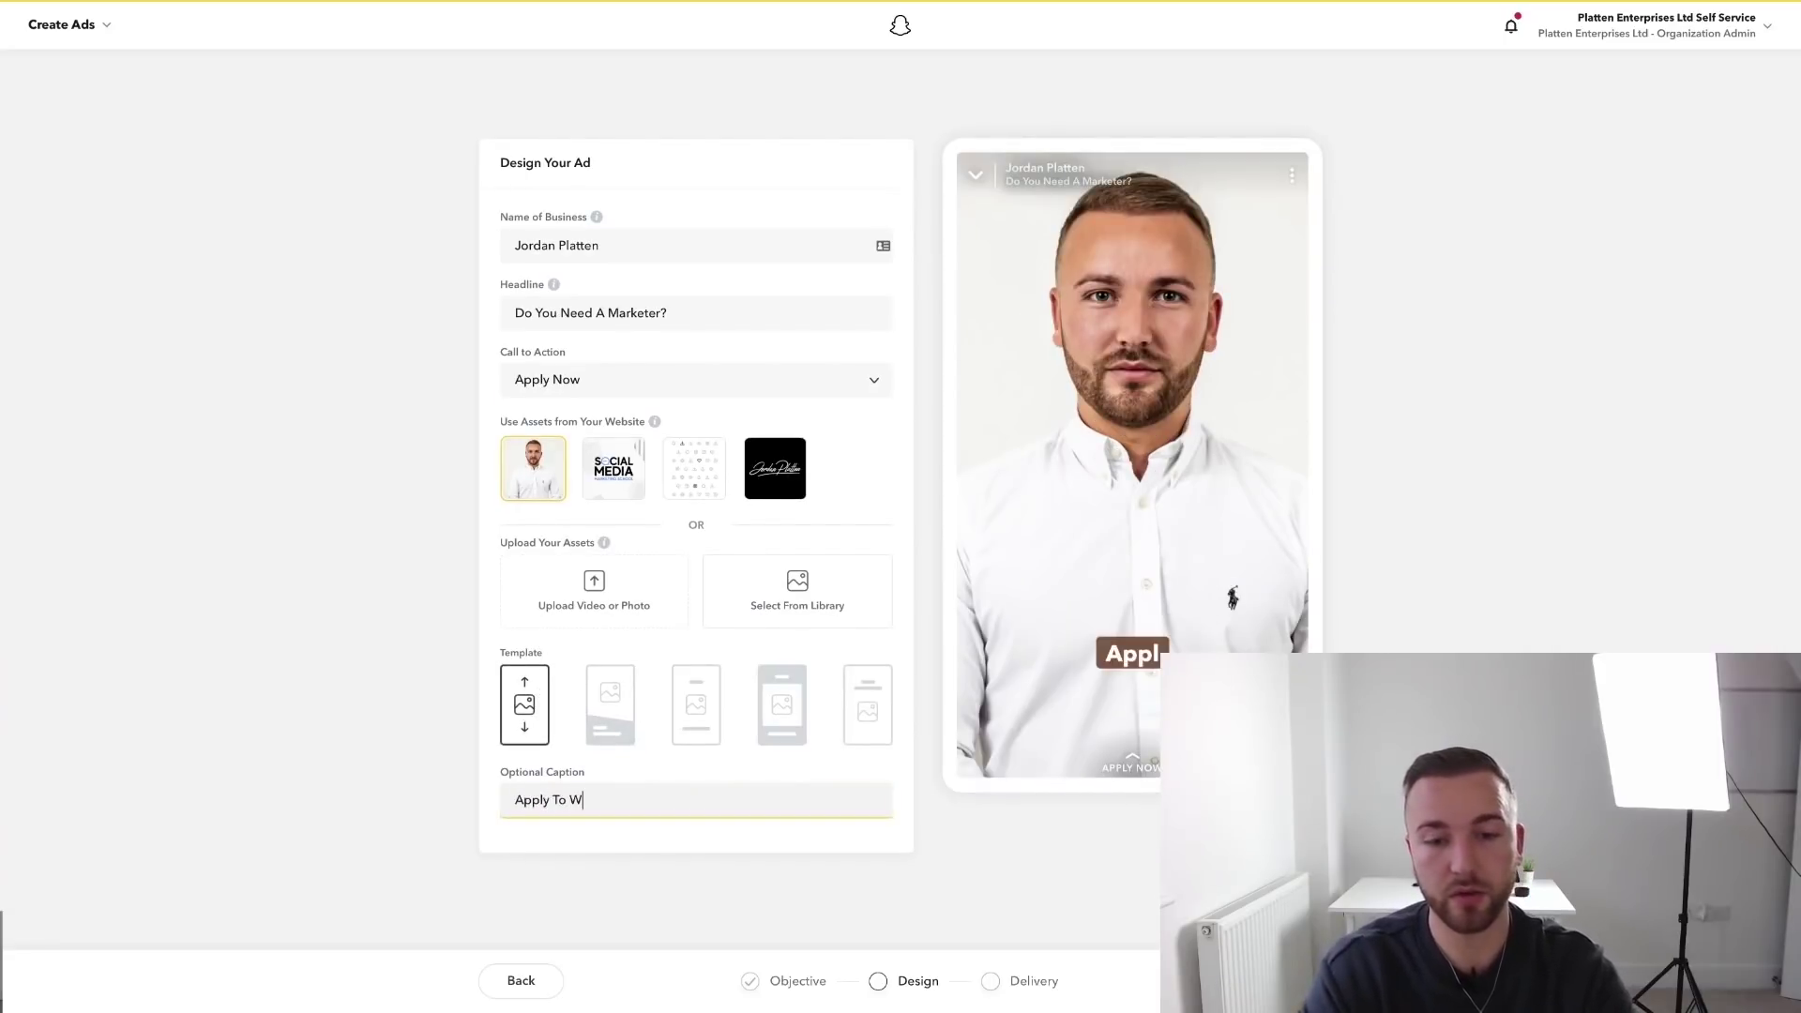
{"action": "type", "text": "ork With Us!"}
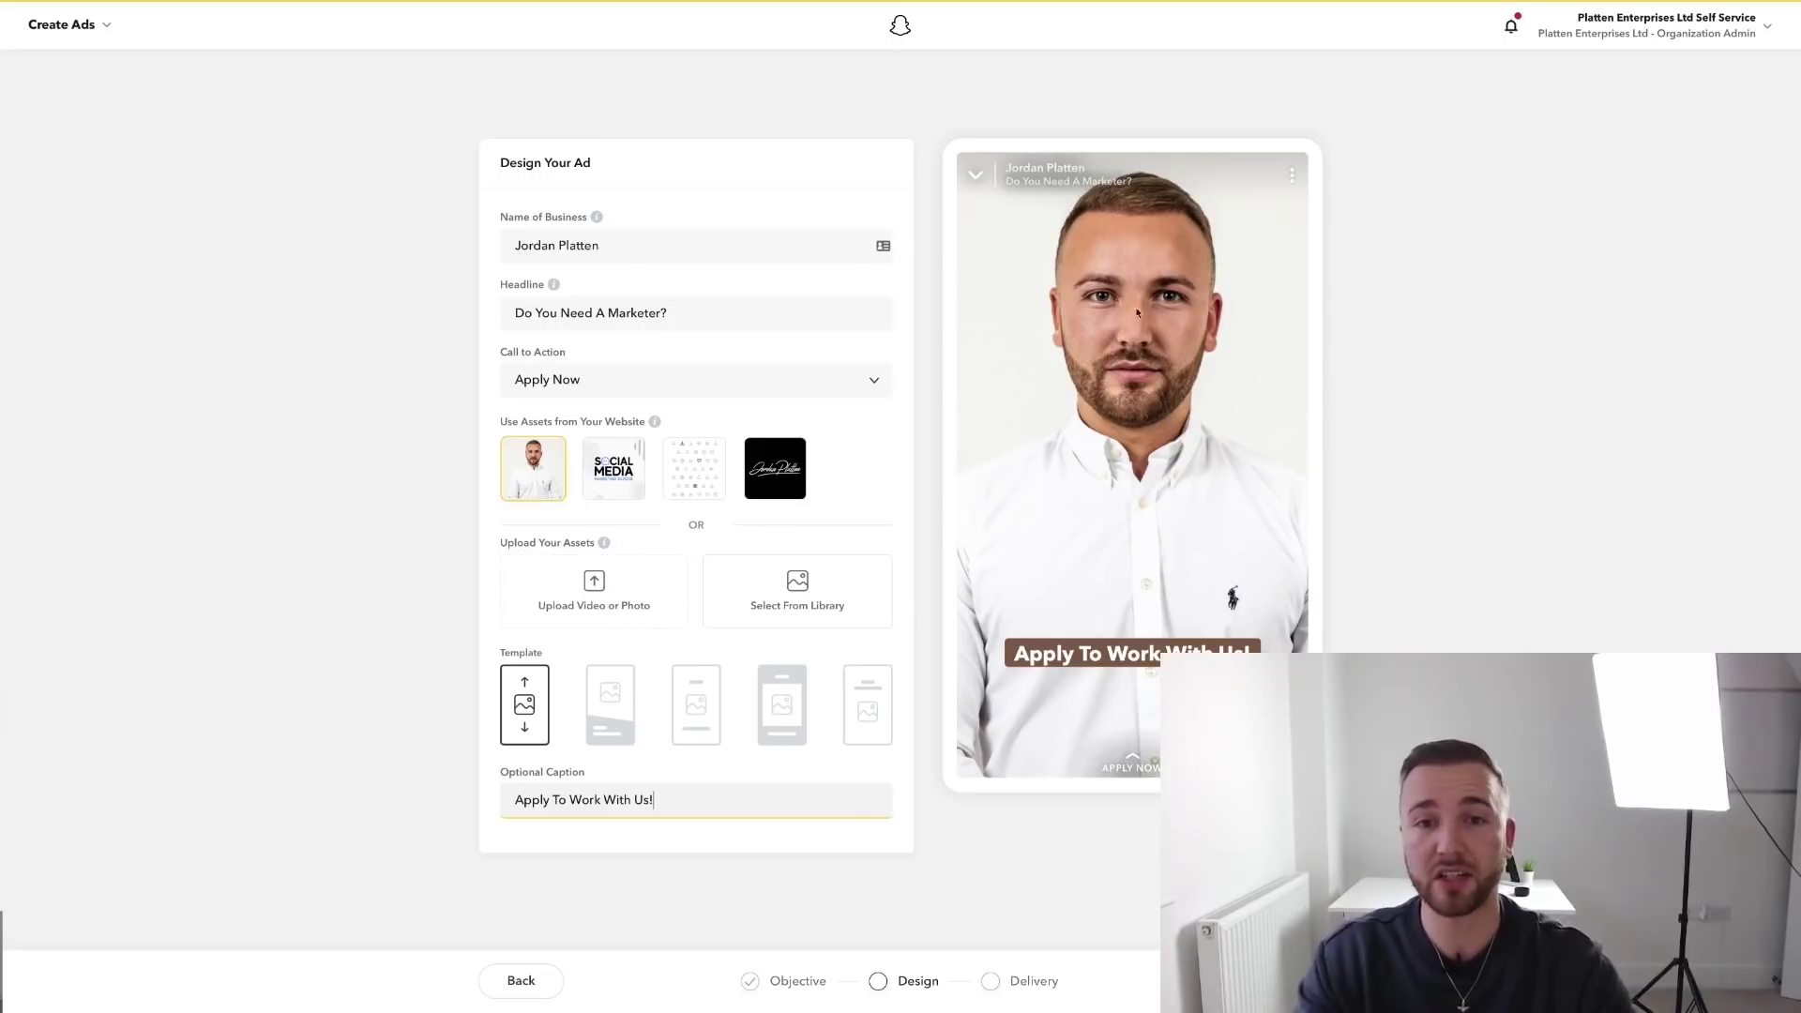
{"action": "mouse_move", "coordinate": [722, 995]}
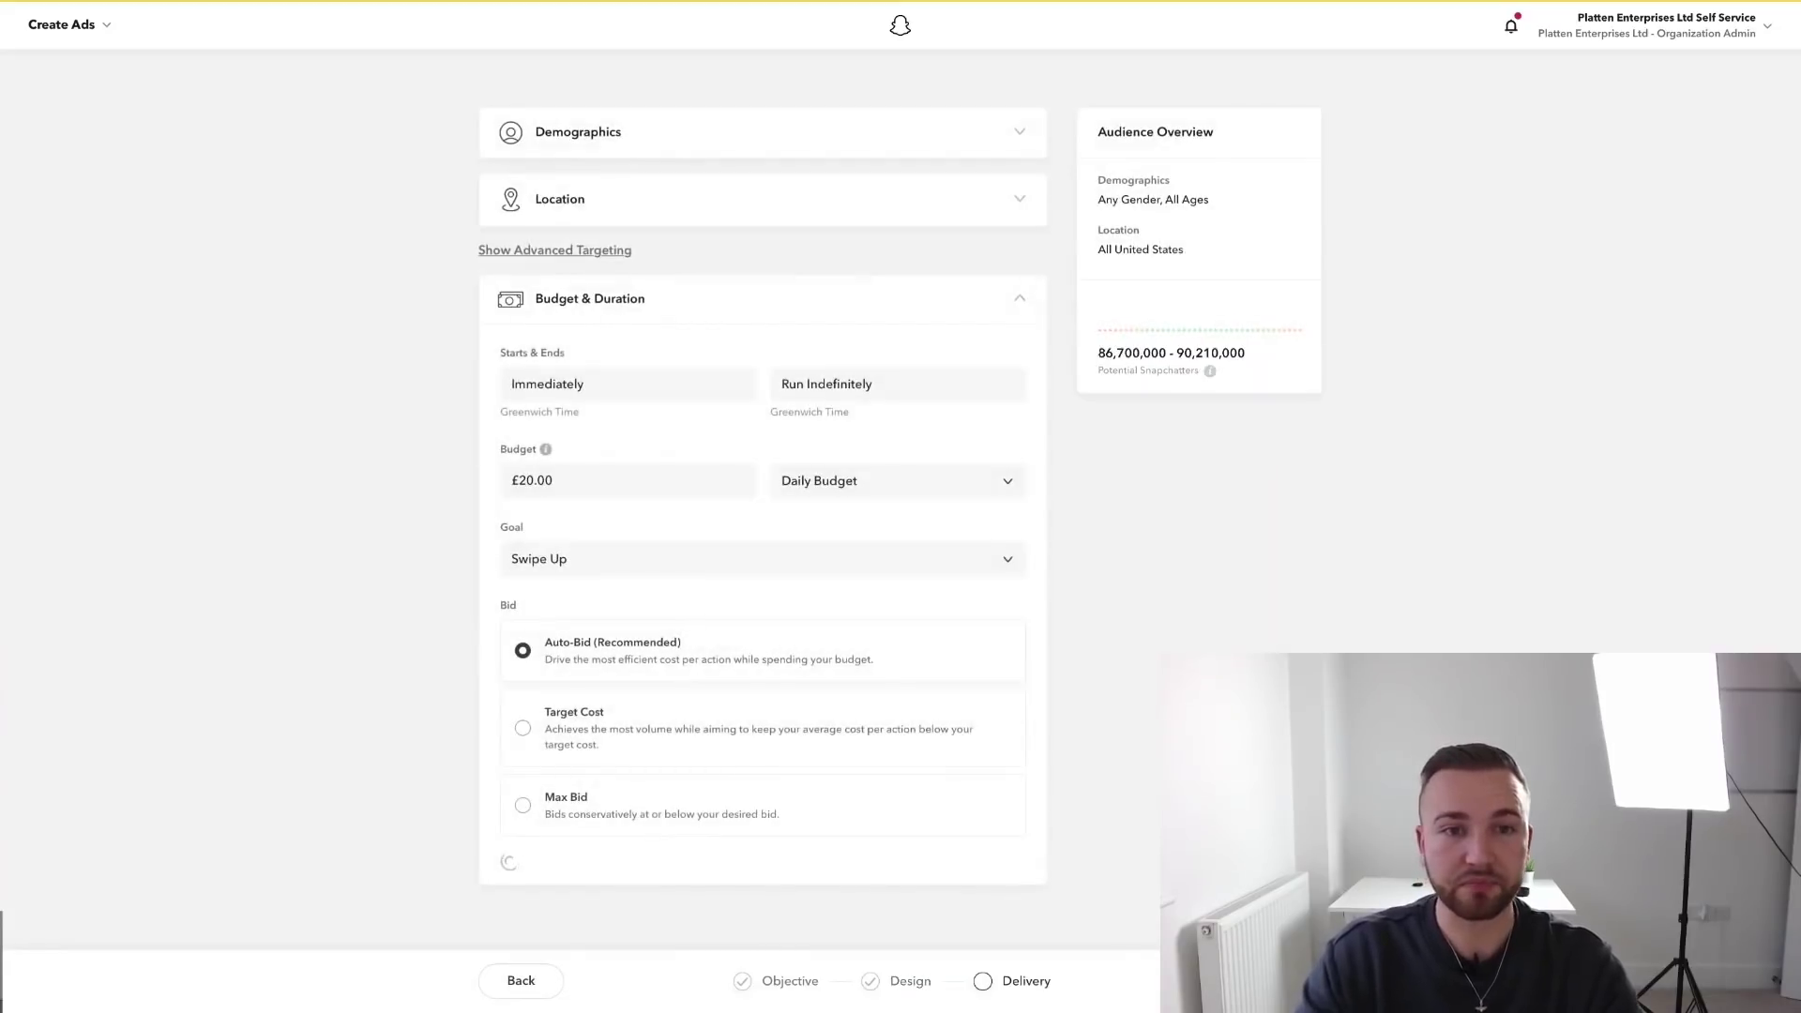
Open the demographics settings and set the maximum target age to 25
{"action": "left_click", "coordinate": [863, 126]}
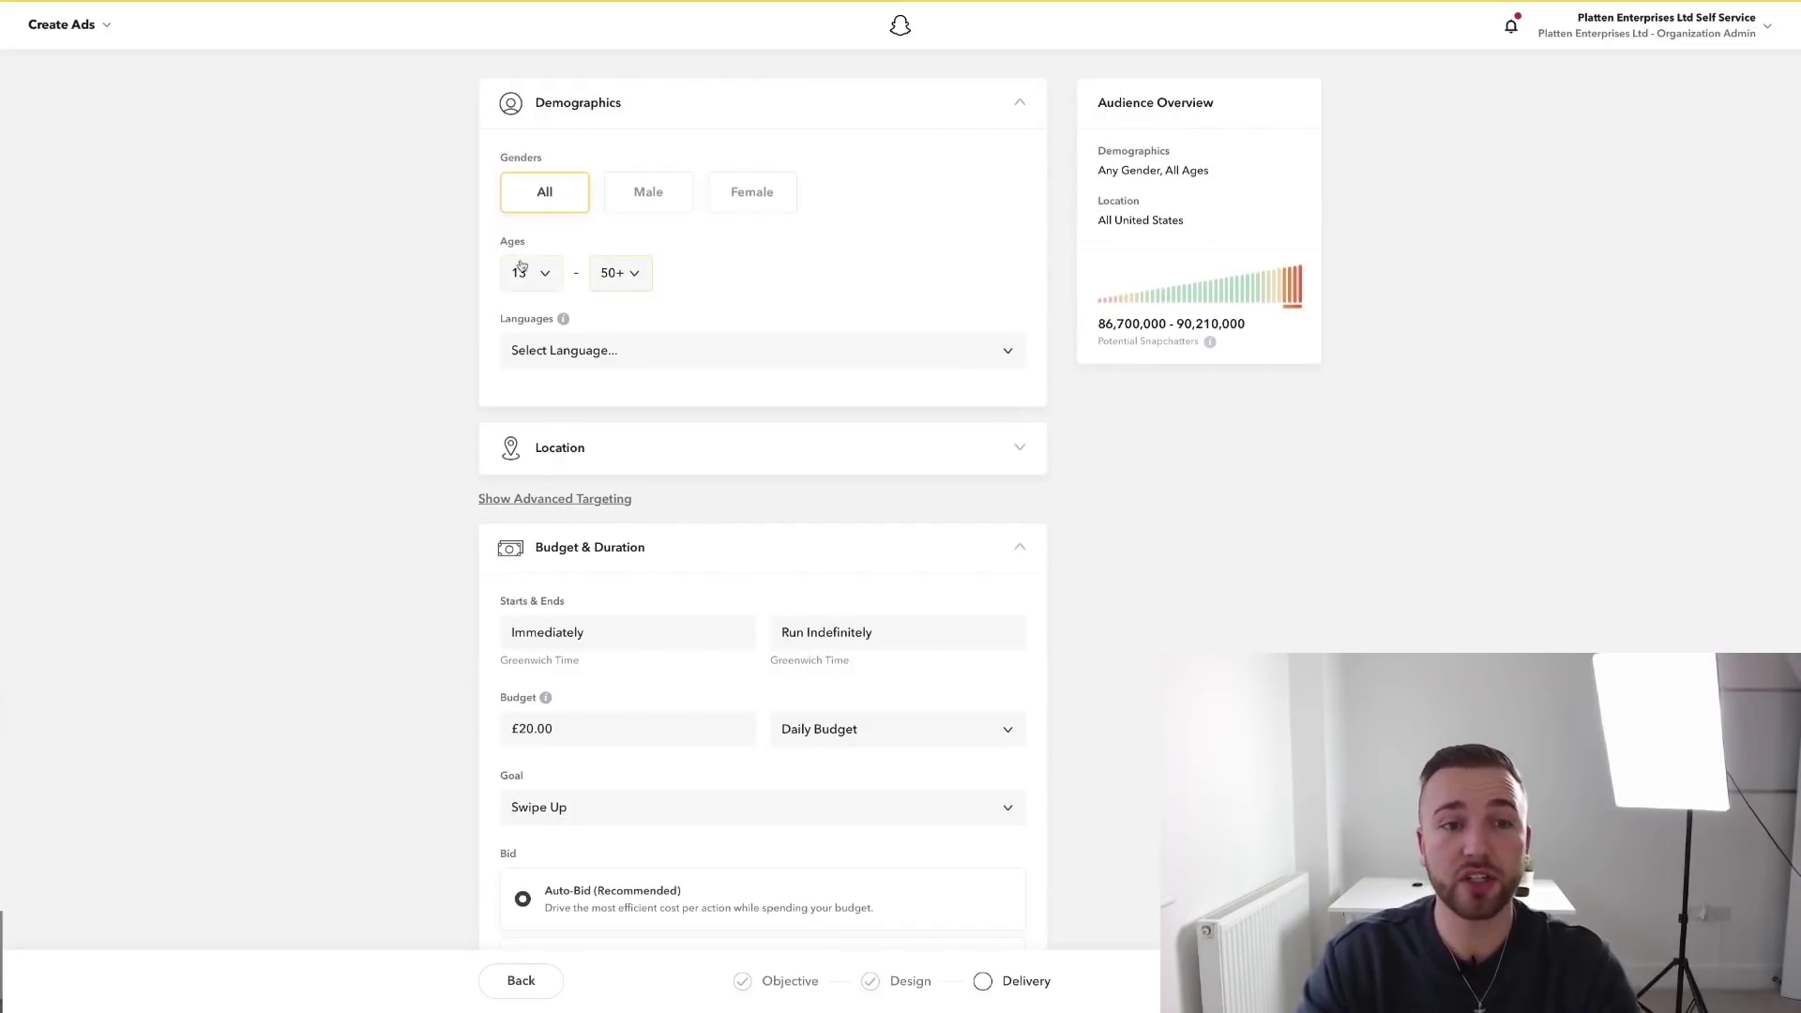
{"action": "left_click", "coordinate": [619, 274]}
{"action": "scroll", "coordinate": [615, 522], "scroll_direction": "down", "scroll_amount": 3}
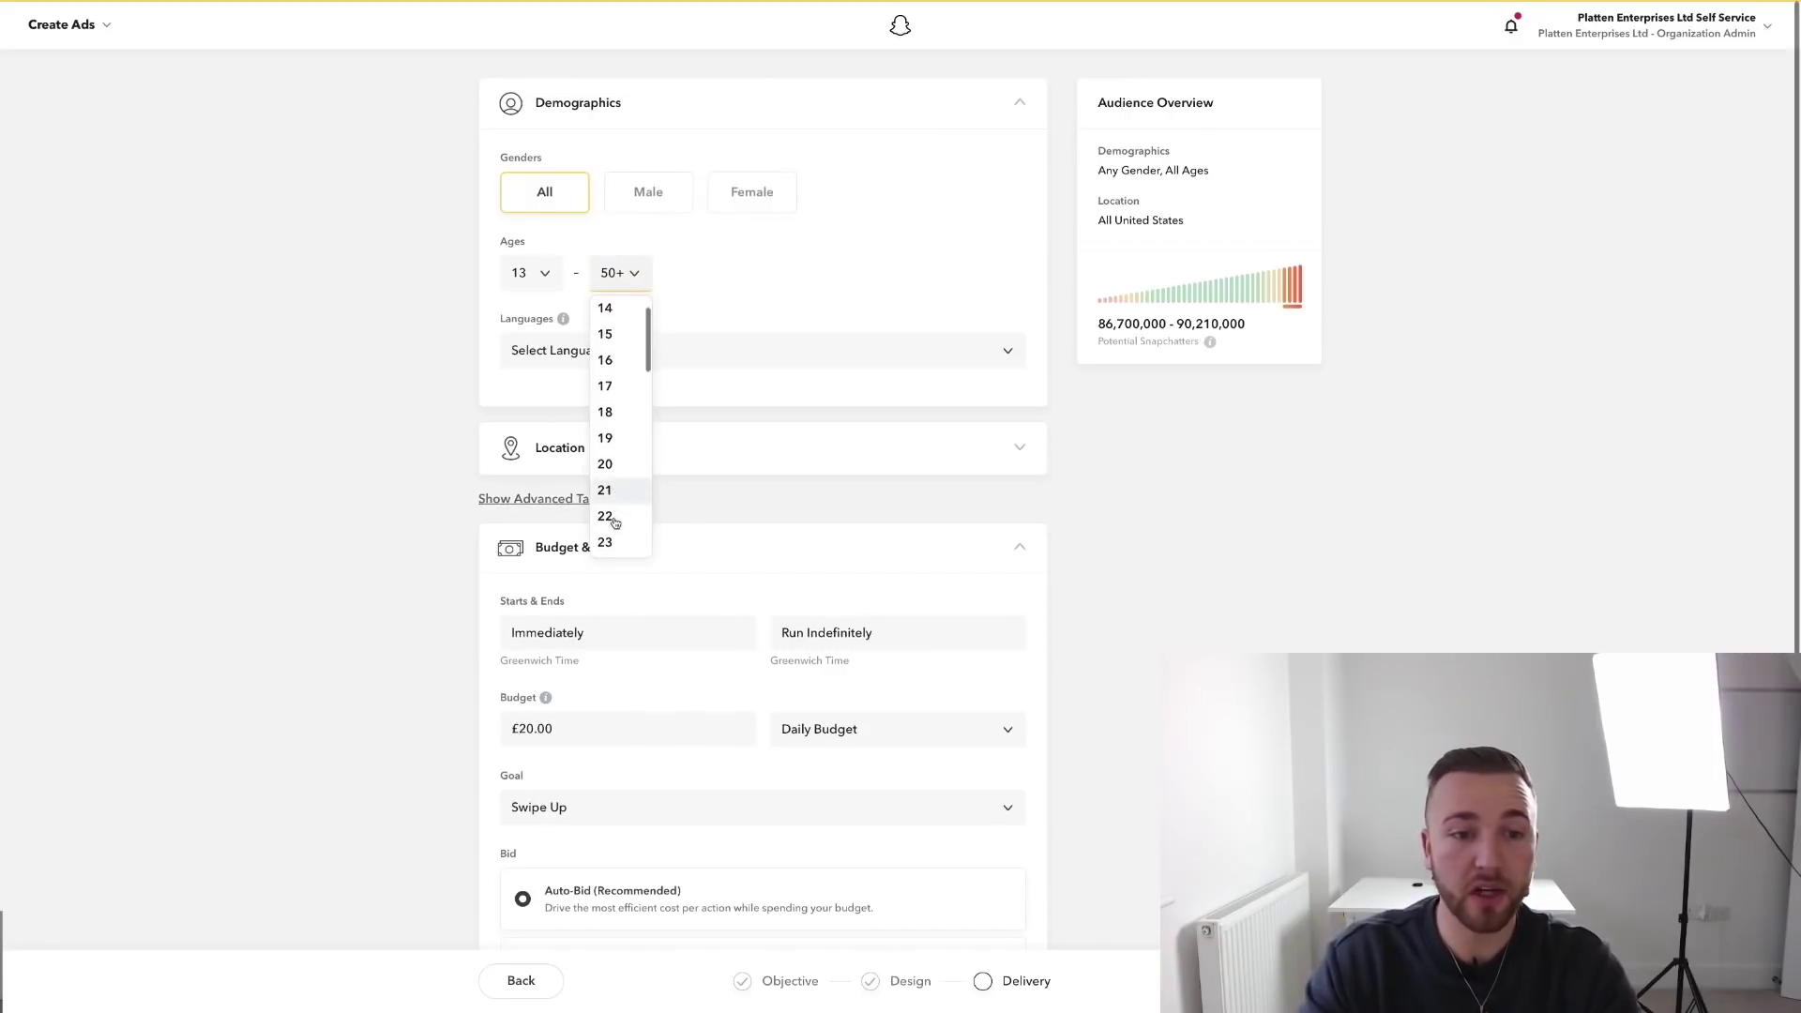
{"action": "left_click", "coordinate": [607, 521]}
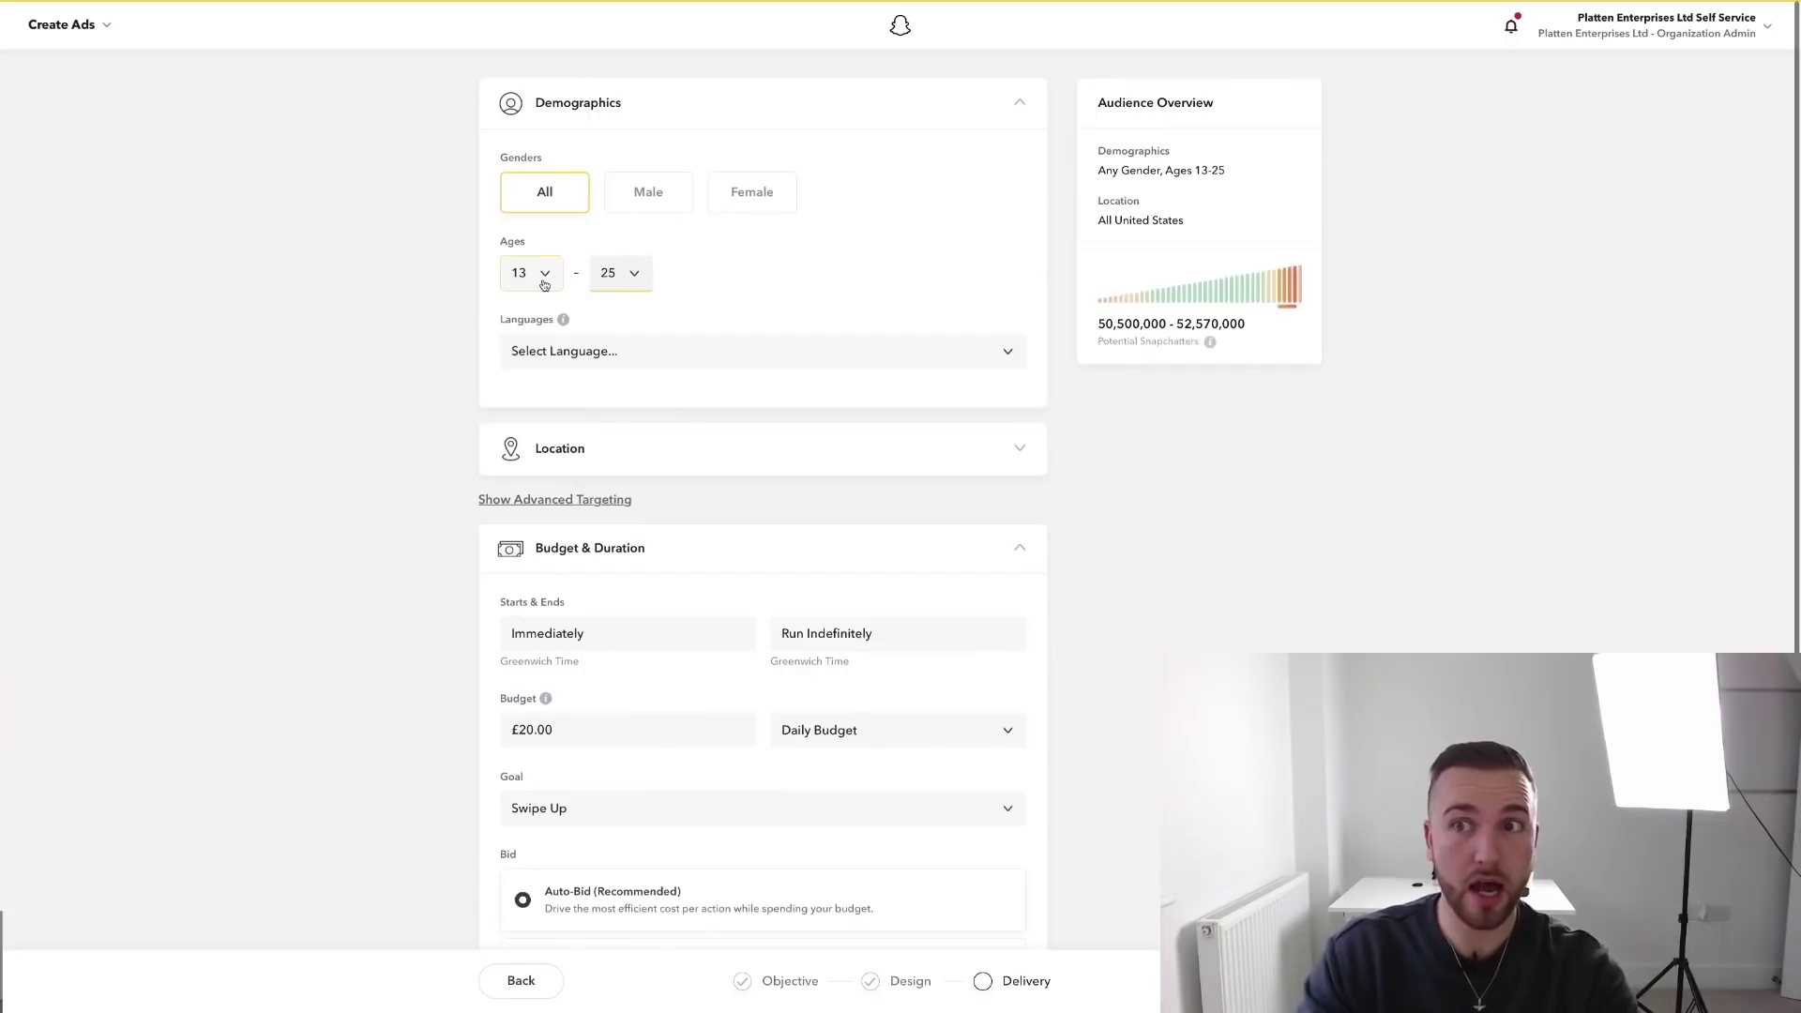
Set the minimum target age to 25 and the maximum to 50+
{"action": "left_click", "coordinate": [544, 277]}
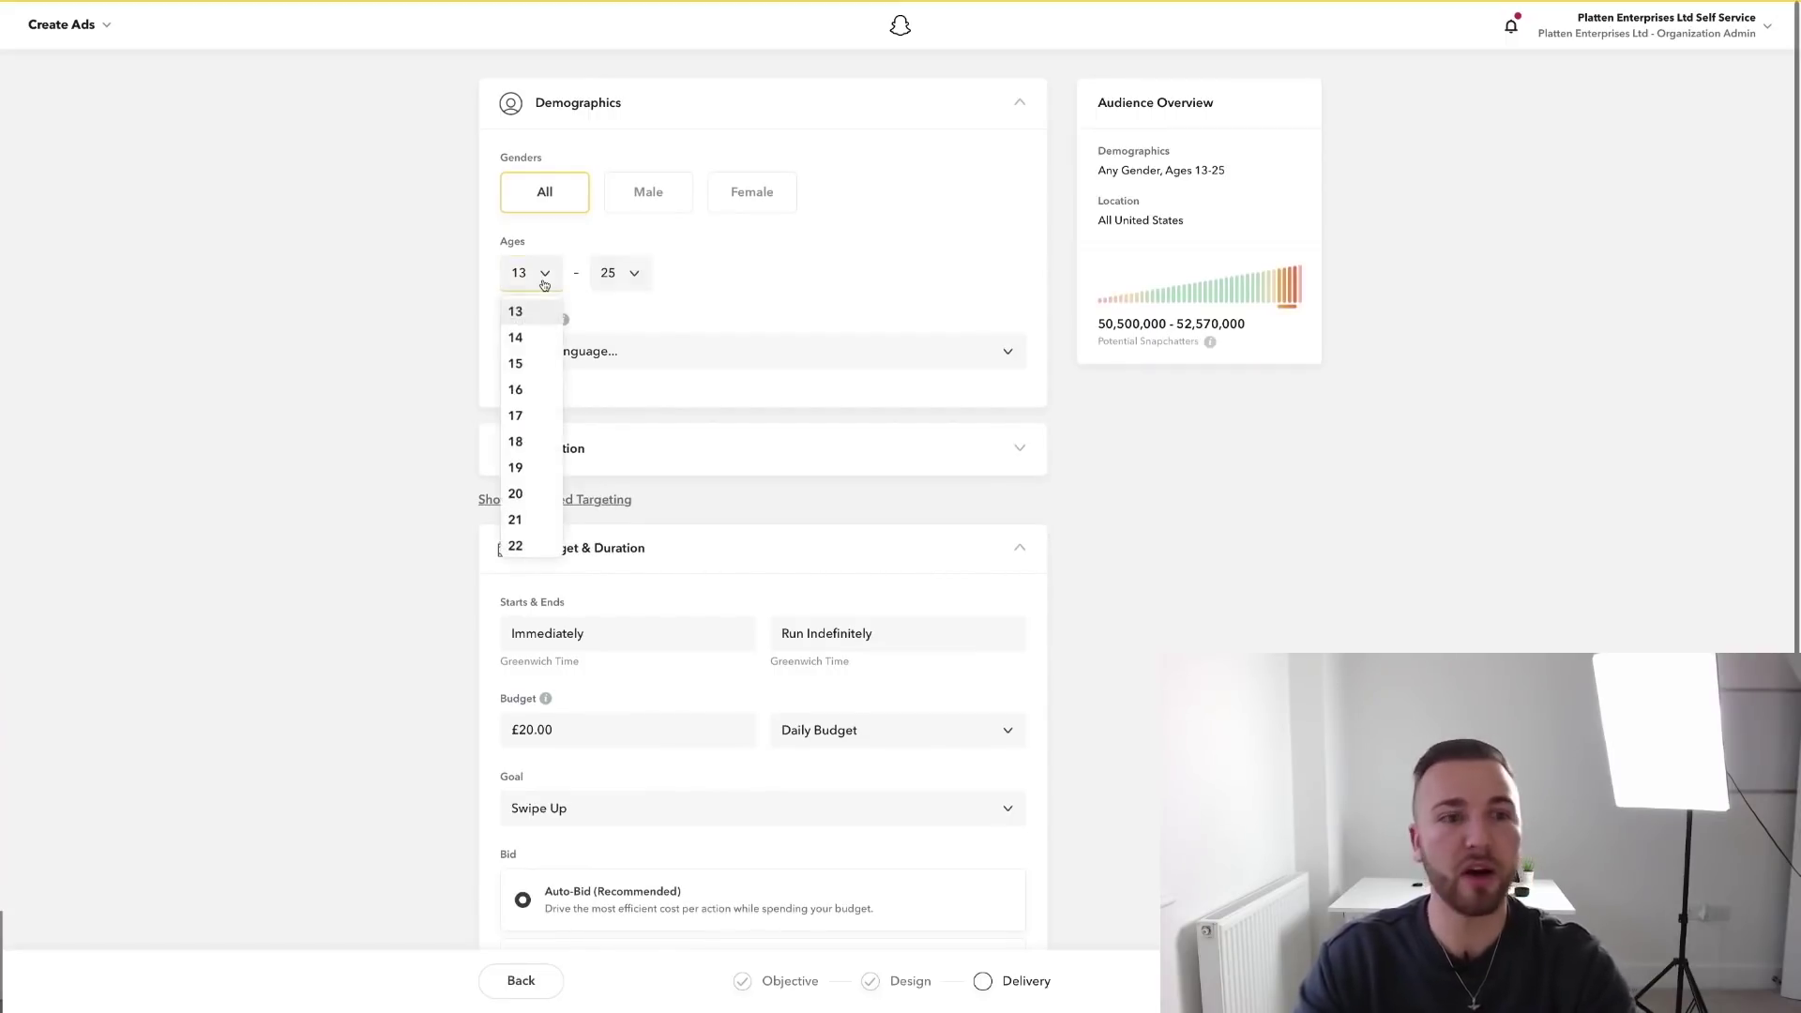
{"action": "scroll", "coordinate": [535, 408], "scroll_direction": "down", "scroll_amount": 2}
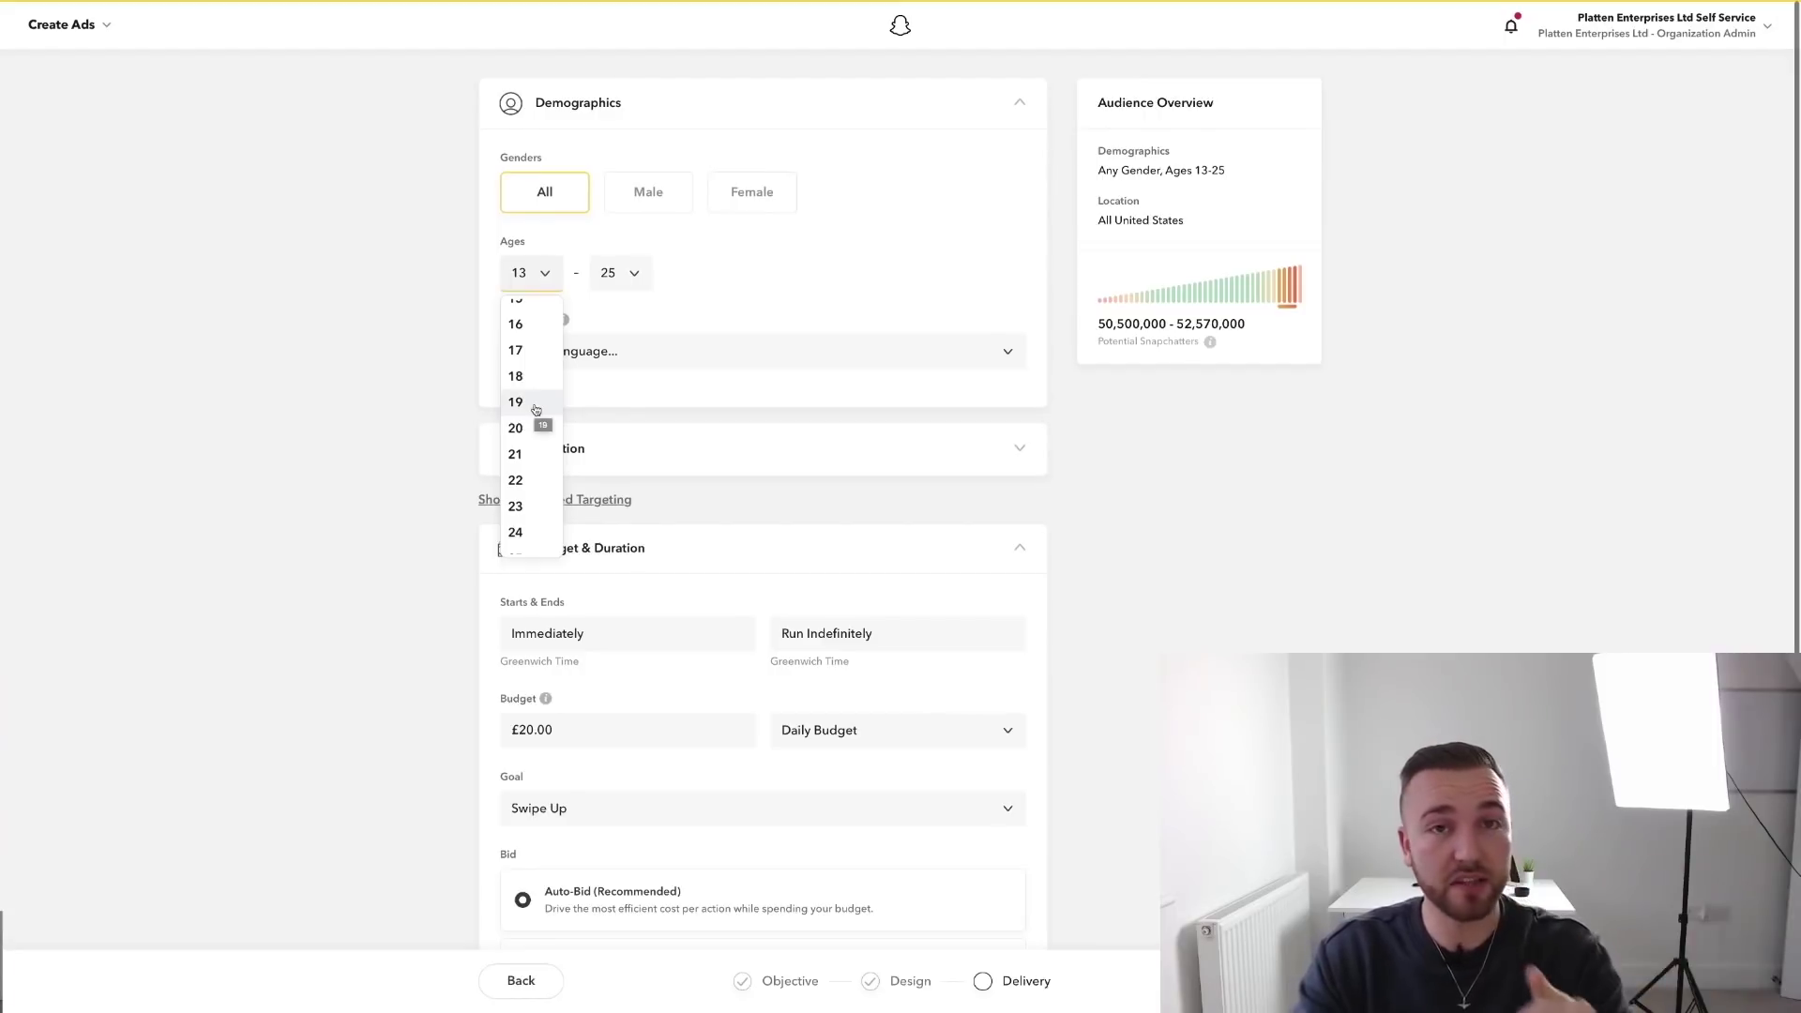
{"action": "scroll", "coordinate": [535, 413], "scroll_direction": "down", "scroll_amount": 1}
{"action": "left_click", "coordinate": [525, 506]}
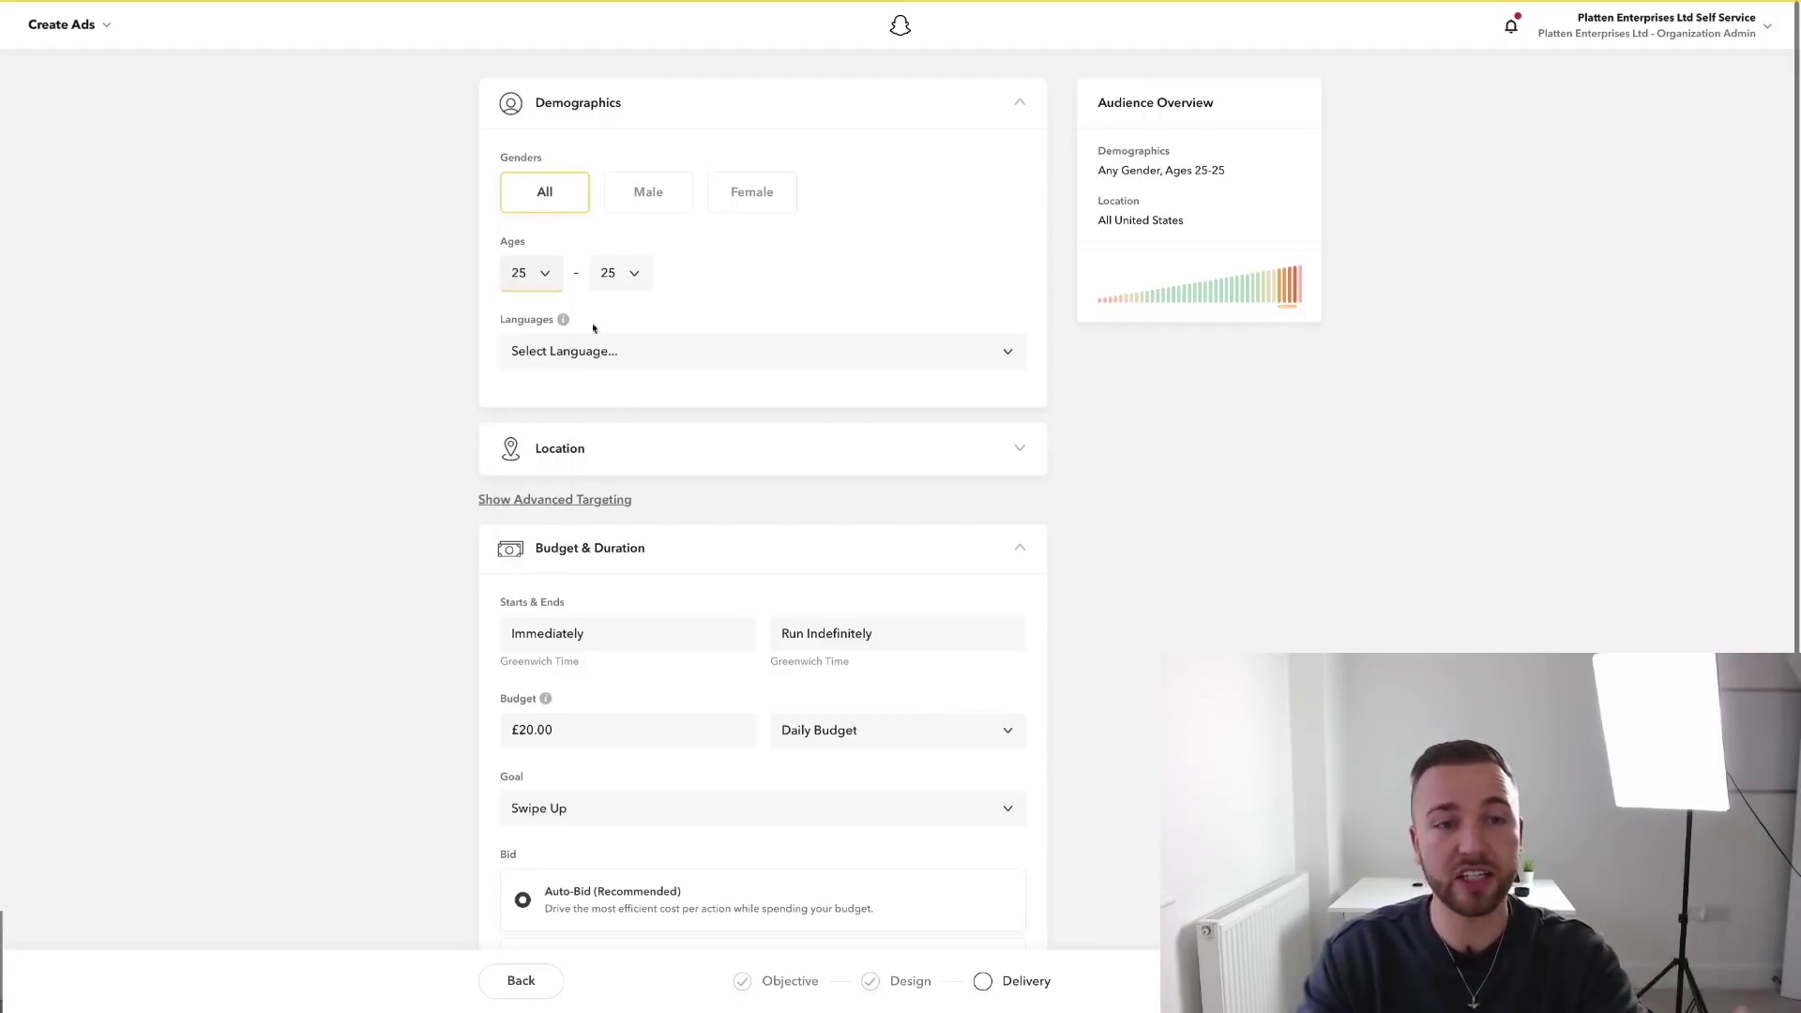
{"action": "left_click", "coordinate": [618, 272]}
{"action": "scroll", "coordinate": [619, 460], "scroll_direction": "down", "scroll_amount": 5}
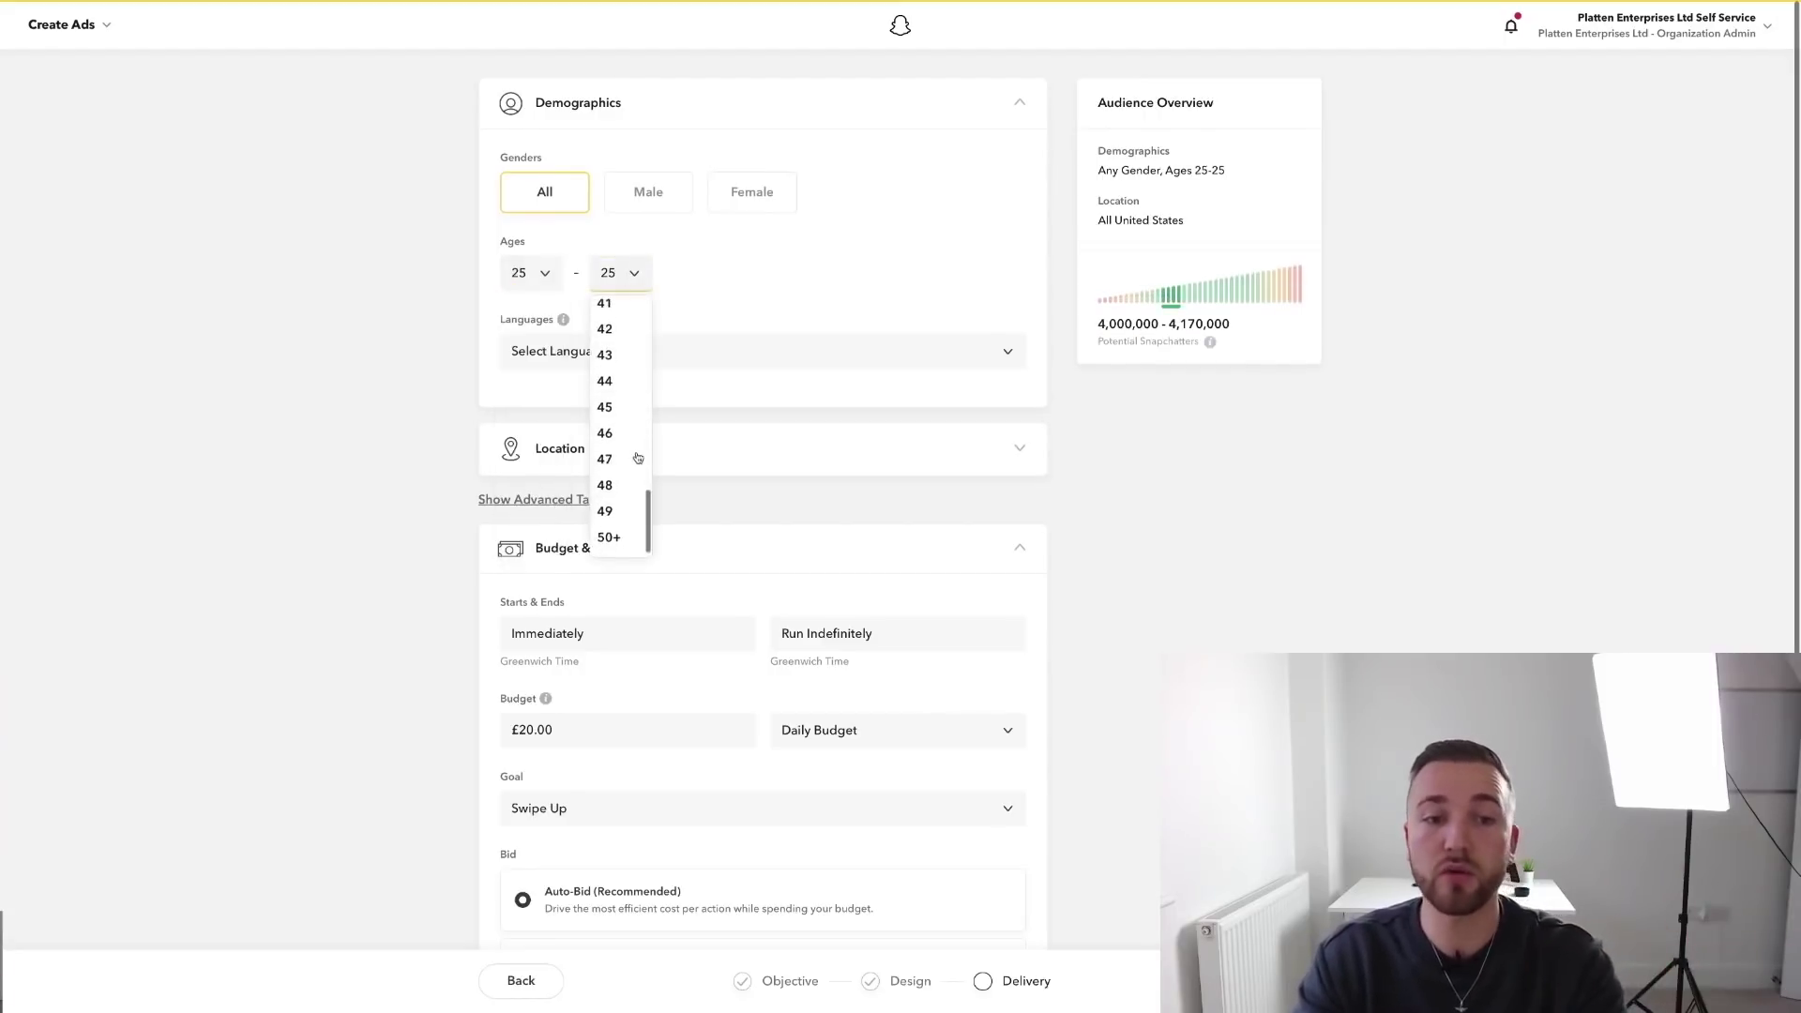
{"action": "left_click", "coordinate": [609, 541]}
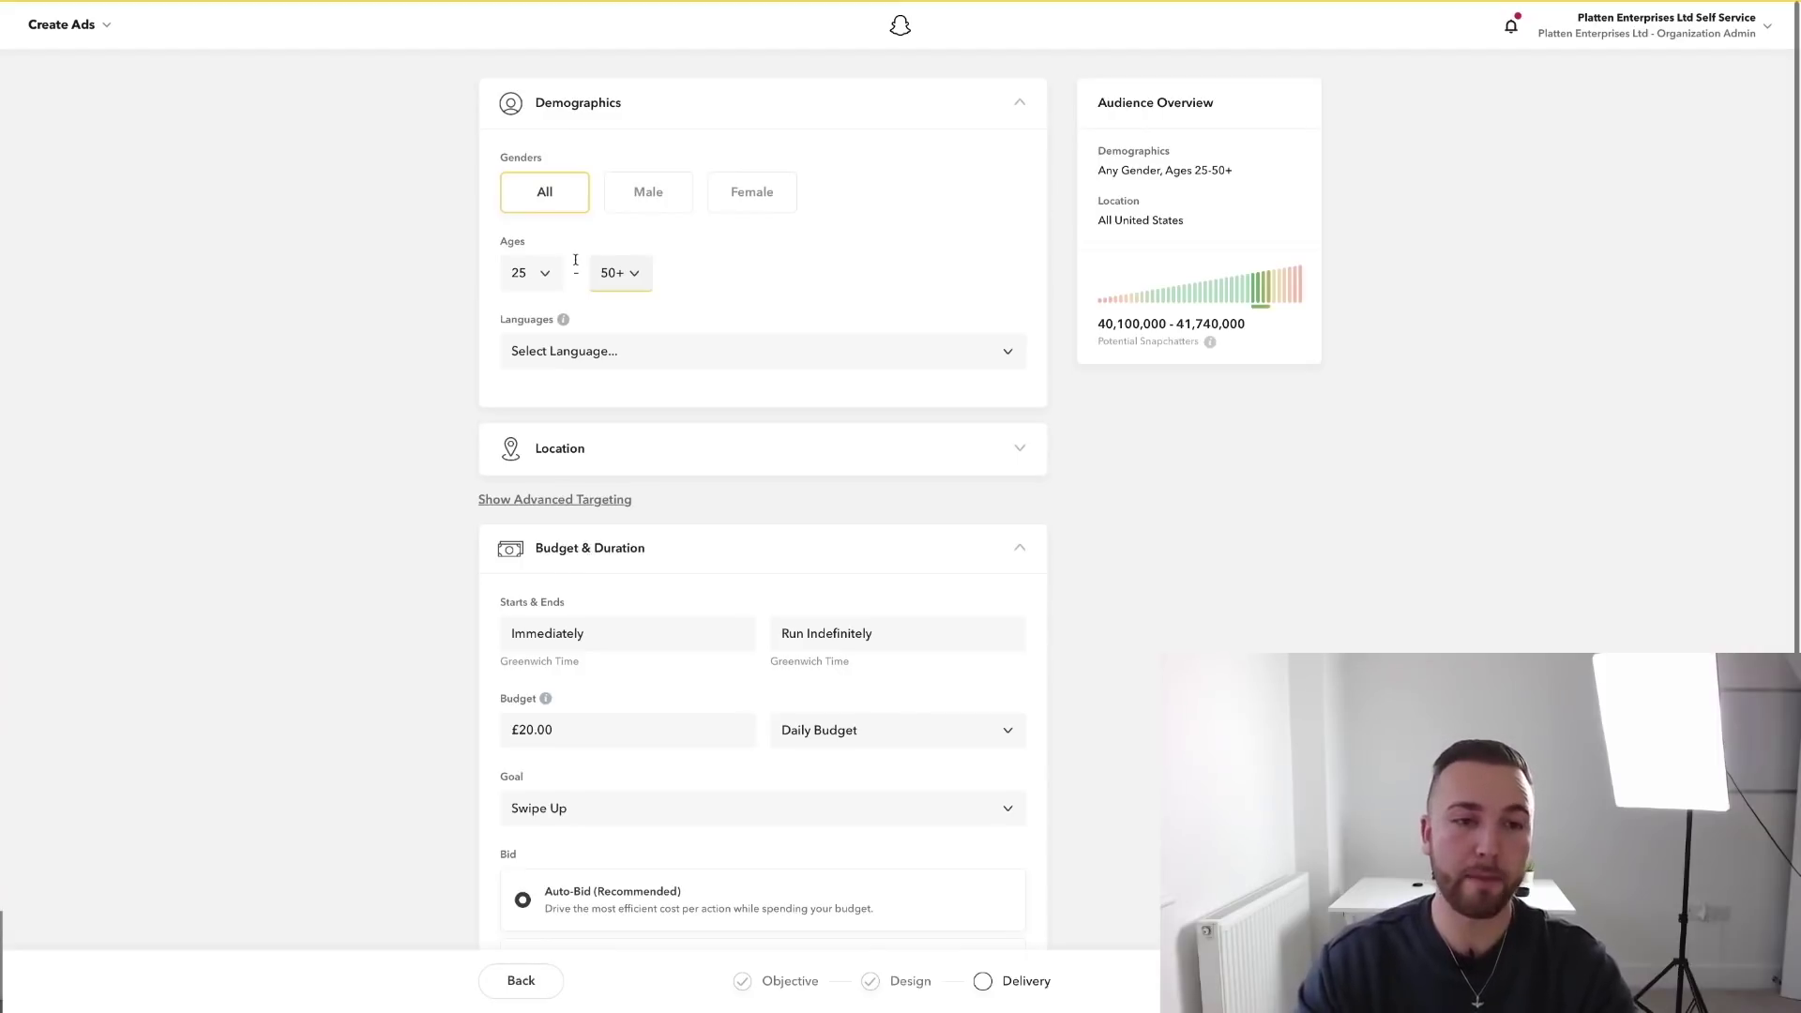
Add English as the audience's target language
{"action": "left_click", "coordinate": [587, 350]}
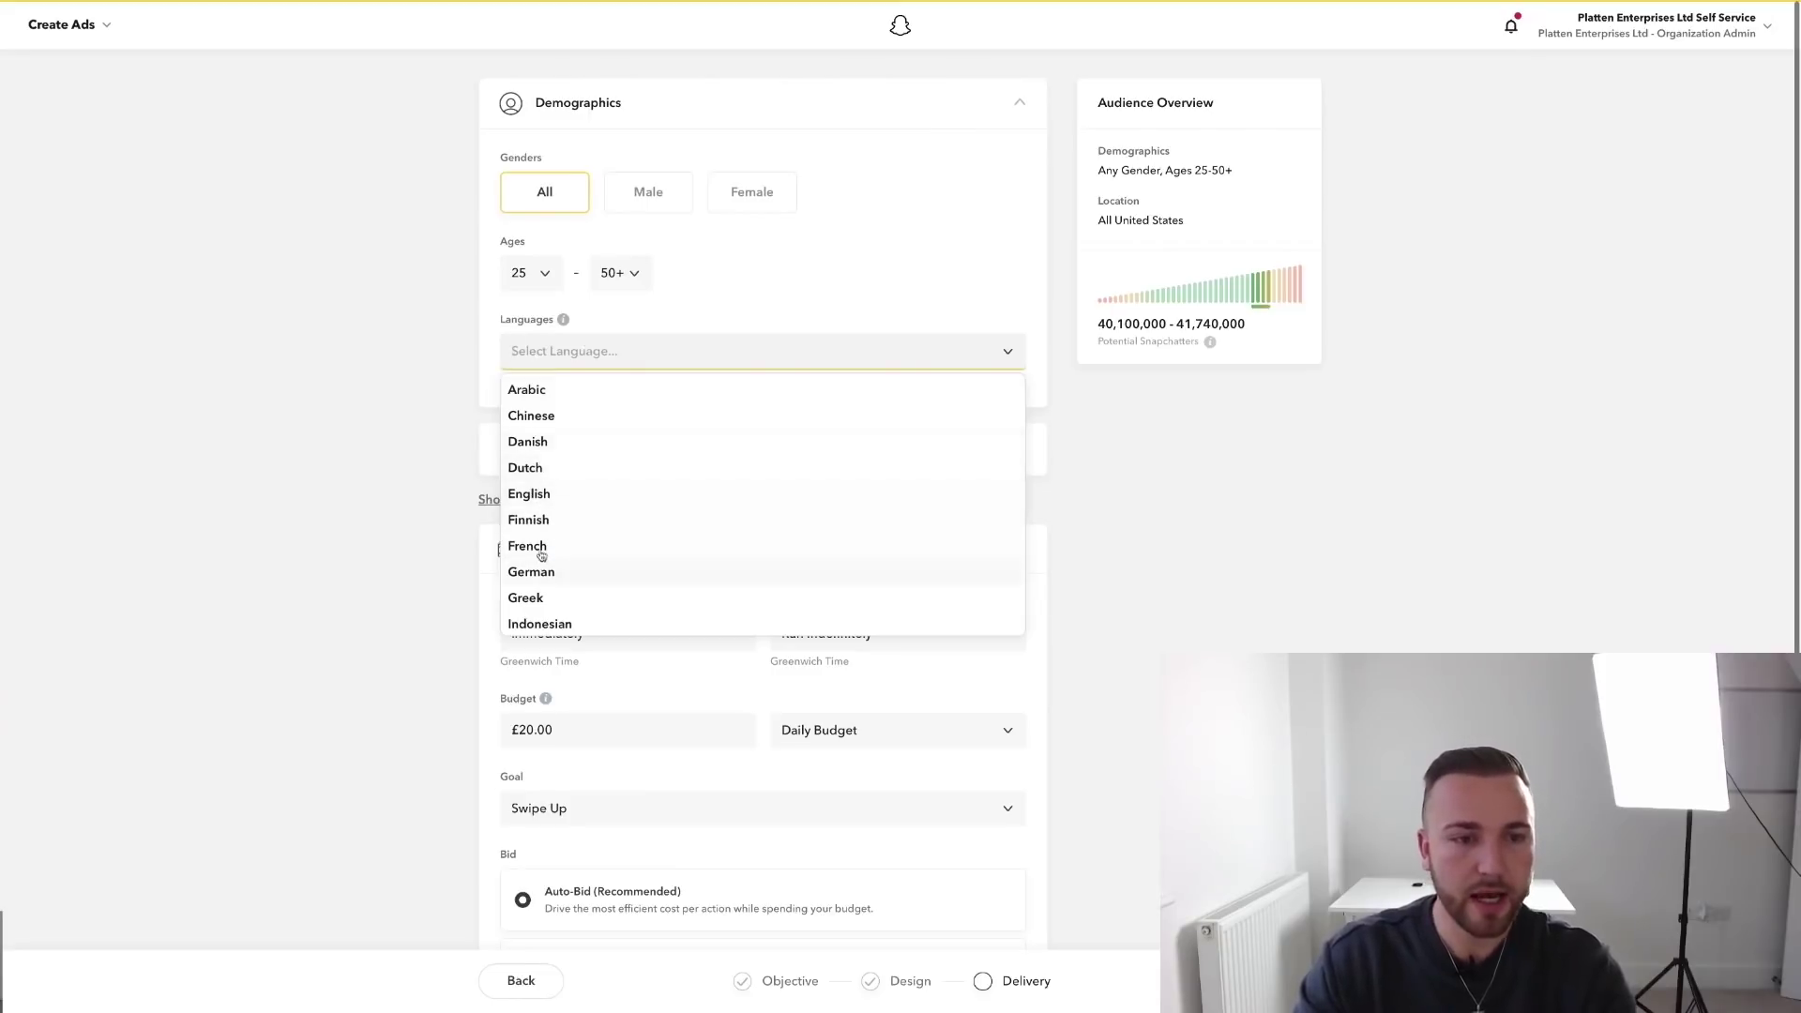
{"action": "type", "text": "engl"}
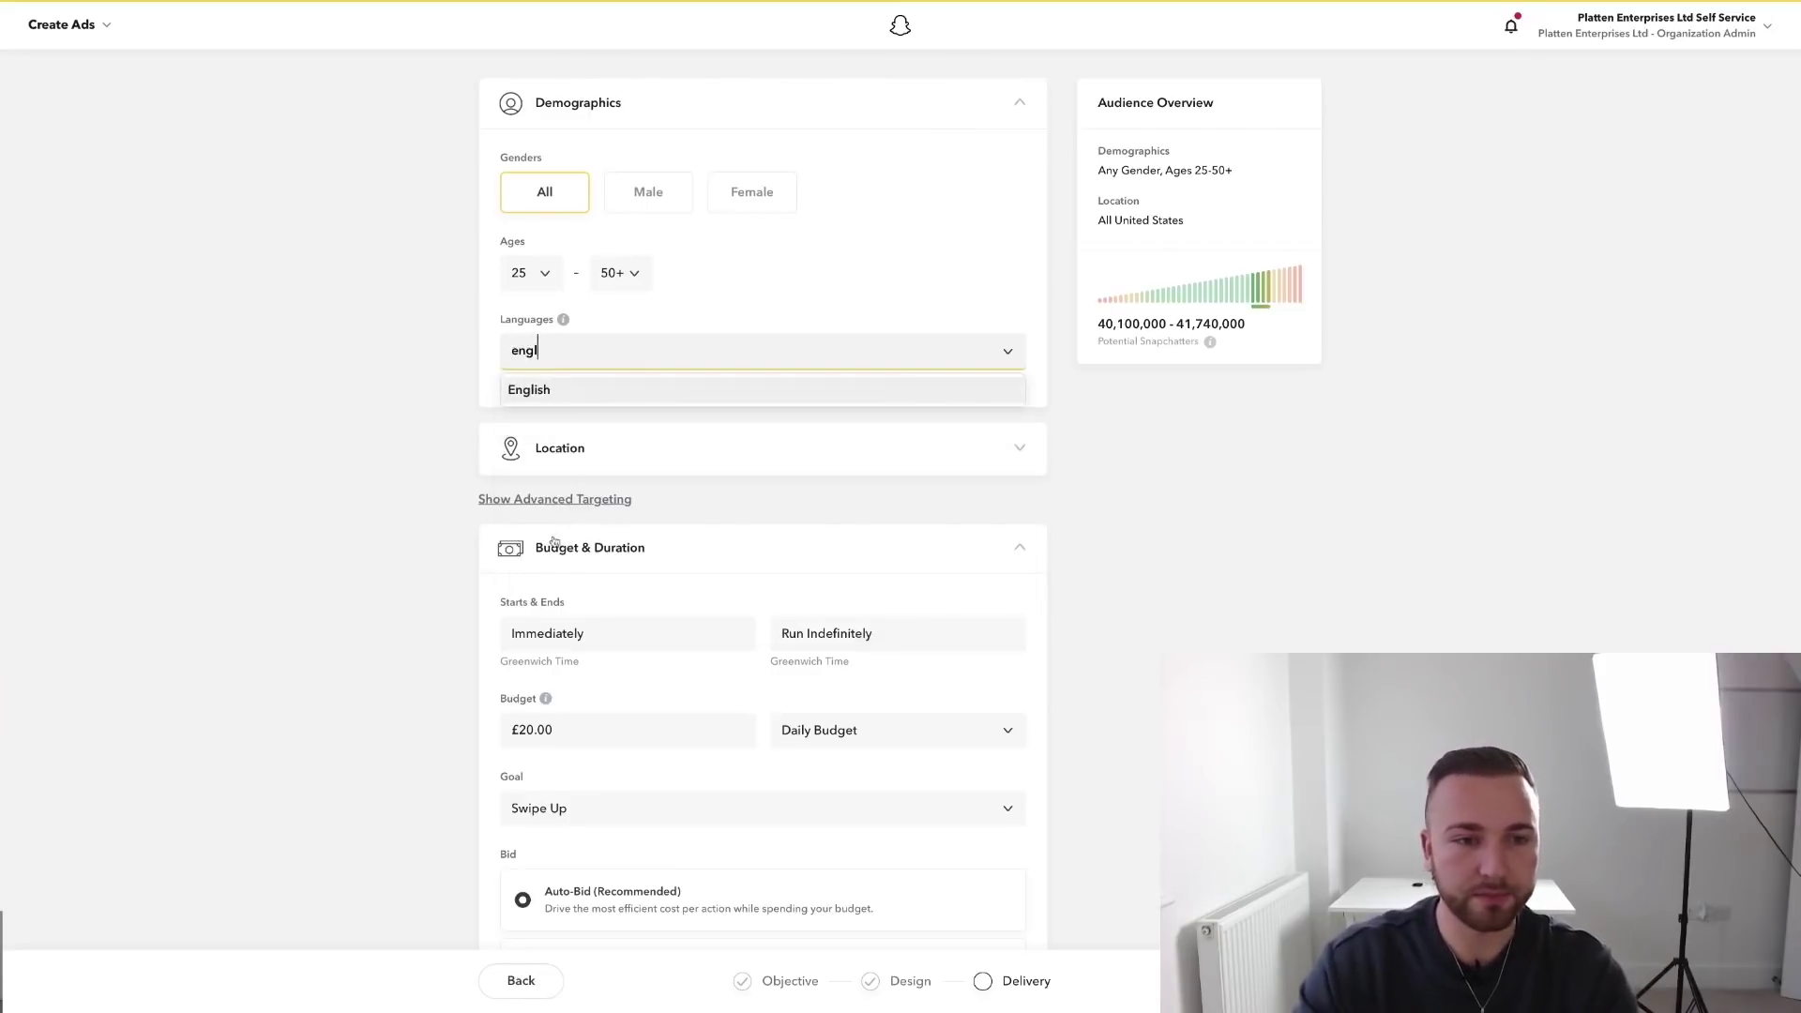
{"action": "left_click", "coordinate": [583, 391]}
Include the BBQ Restaurants location category in the United States location targeting
{"action": "left_click", "coordinate": [588, 466]}
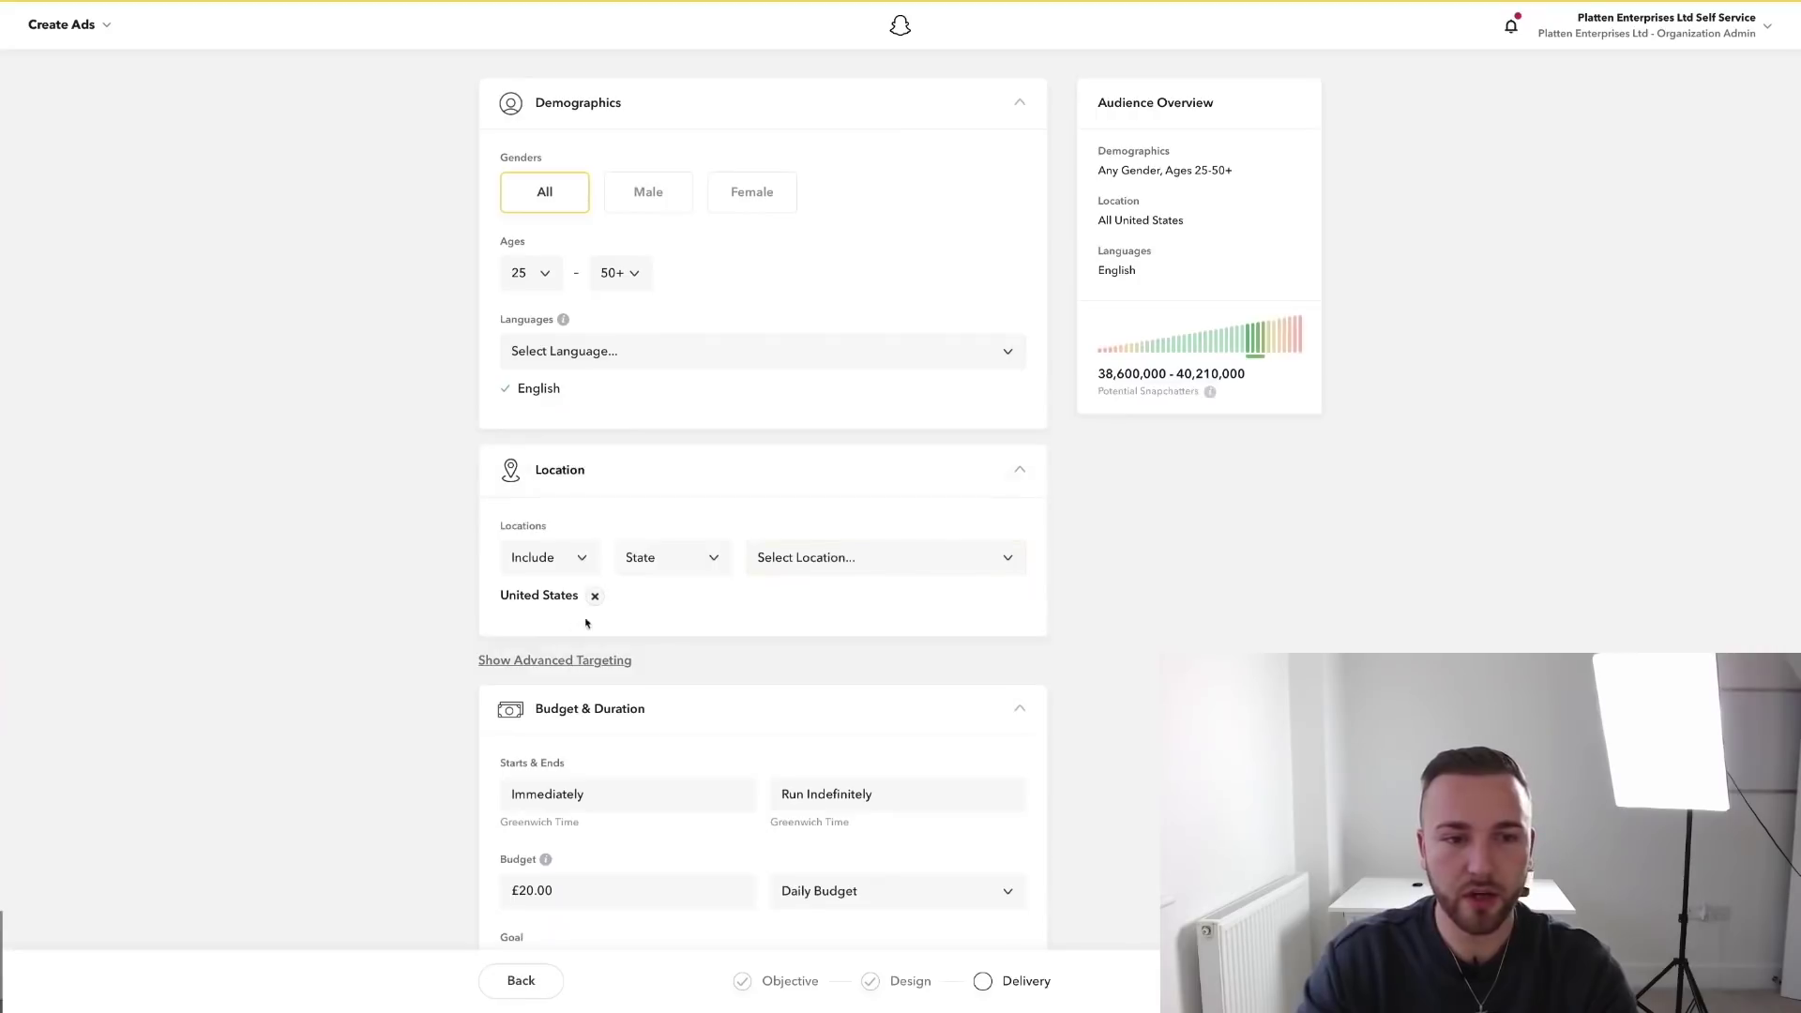
{"action": "left_click", "coordinate": [677, 563]}
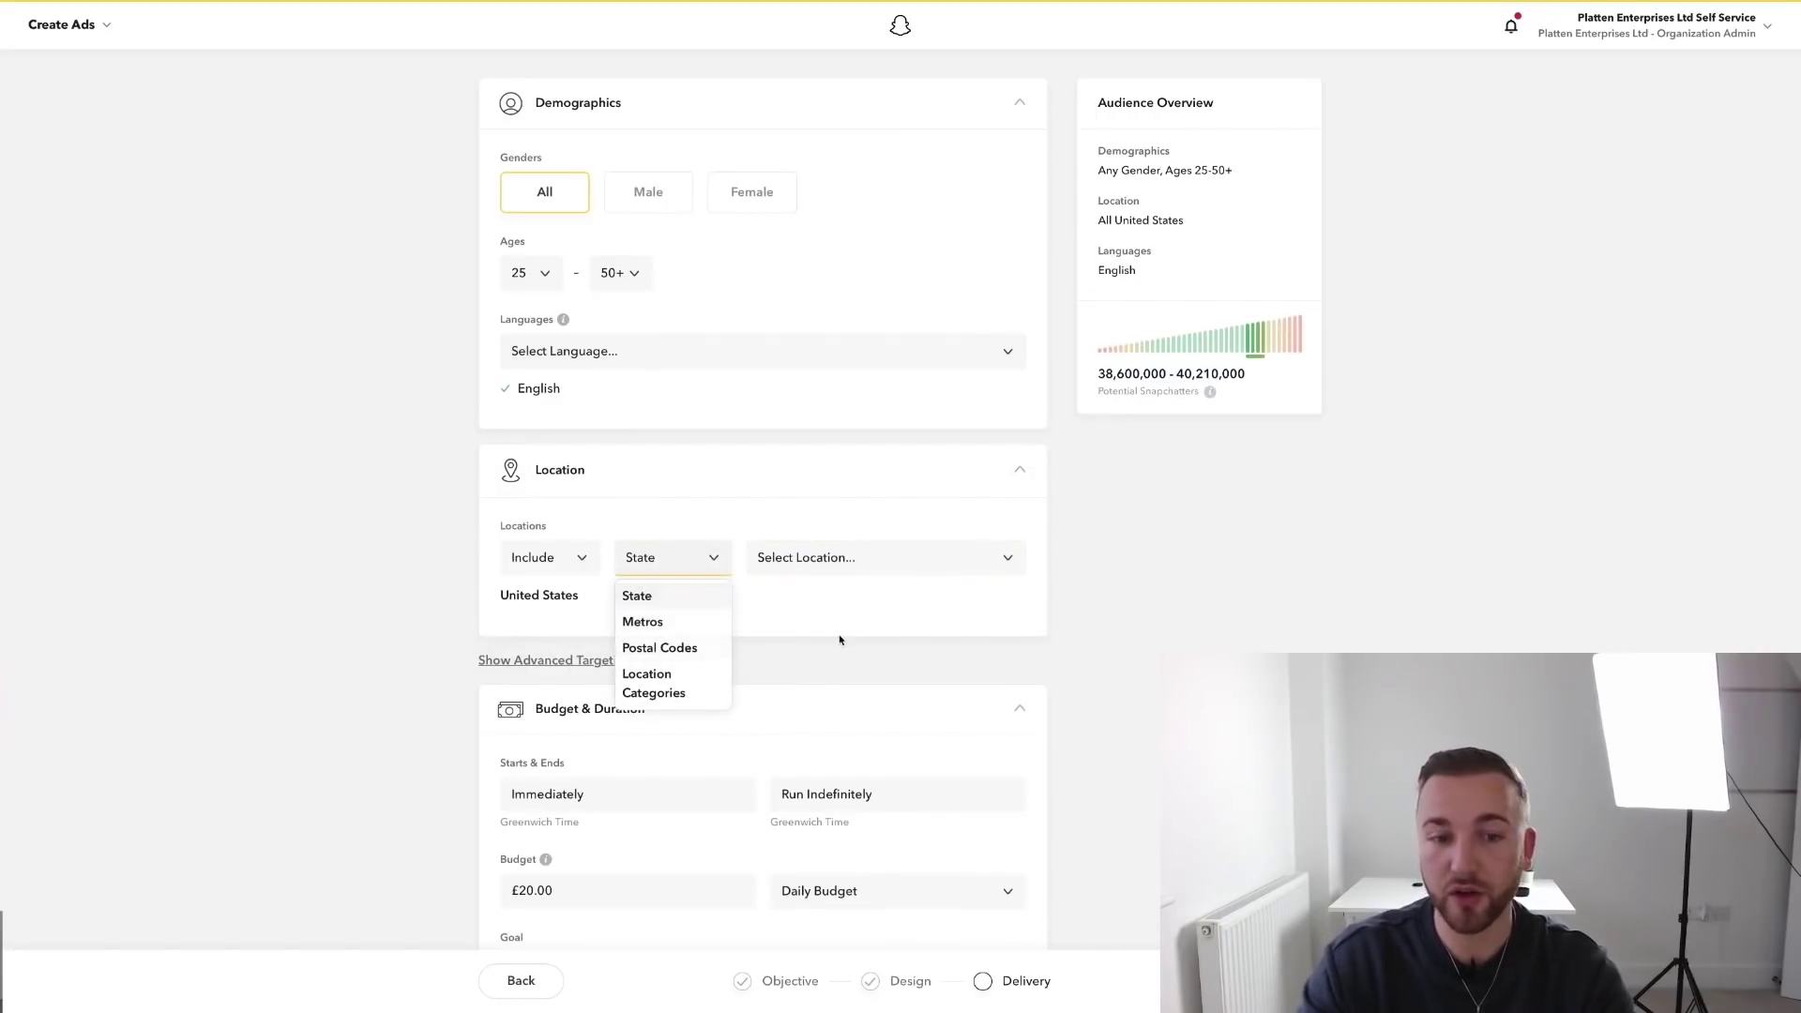
{"action": "left_click", "coordinate": [711, 699]}
{"action": "left_click", "coordinate": [894, 556]}
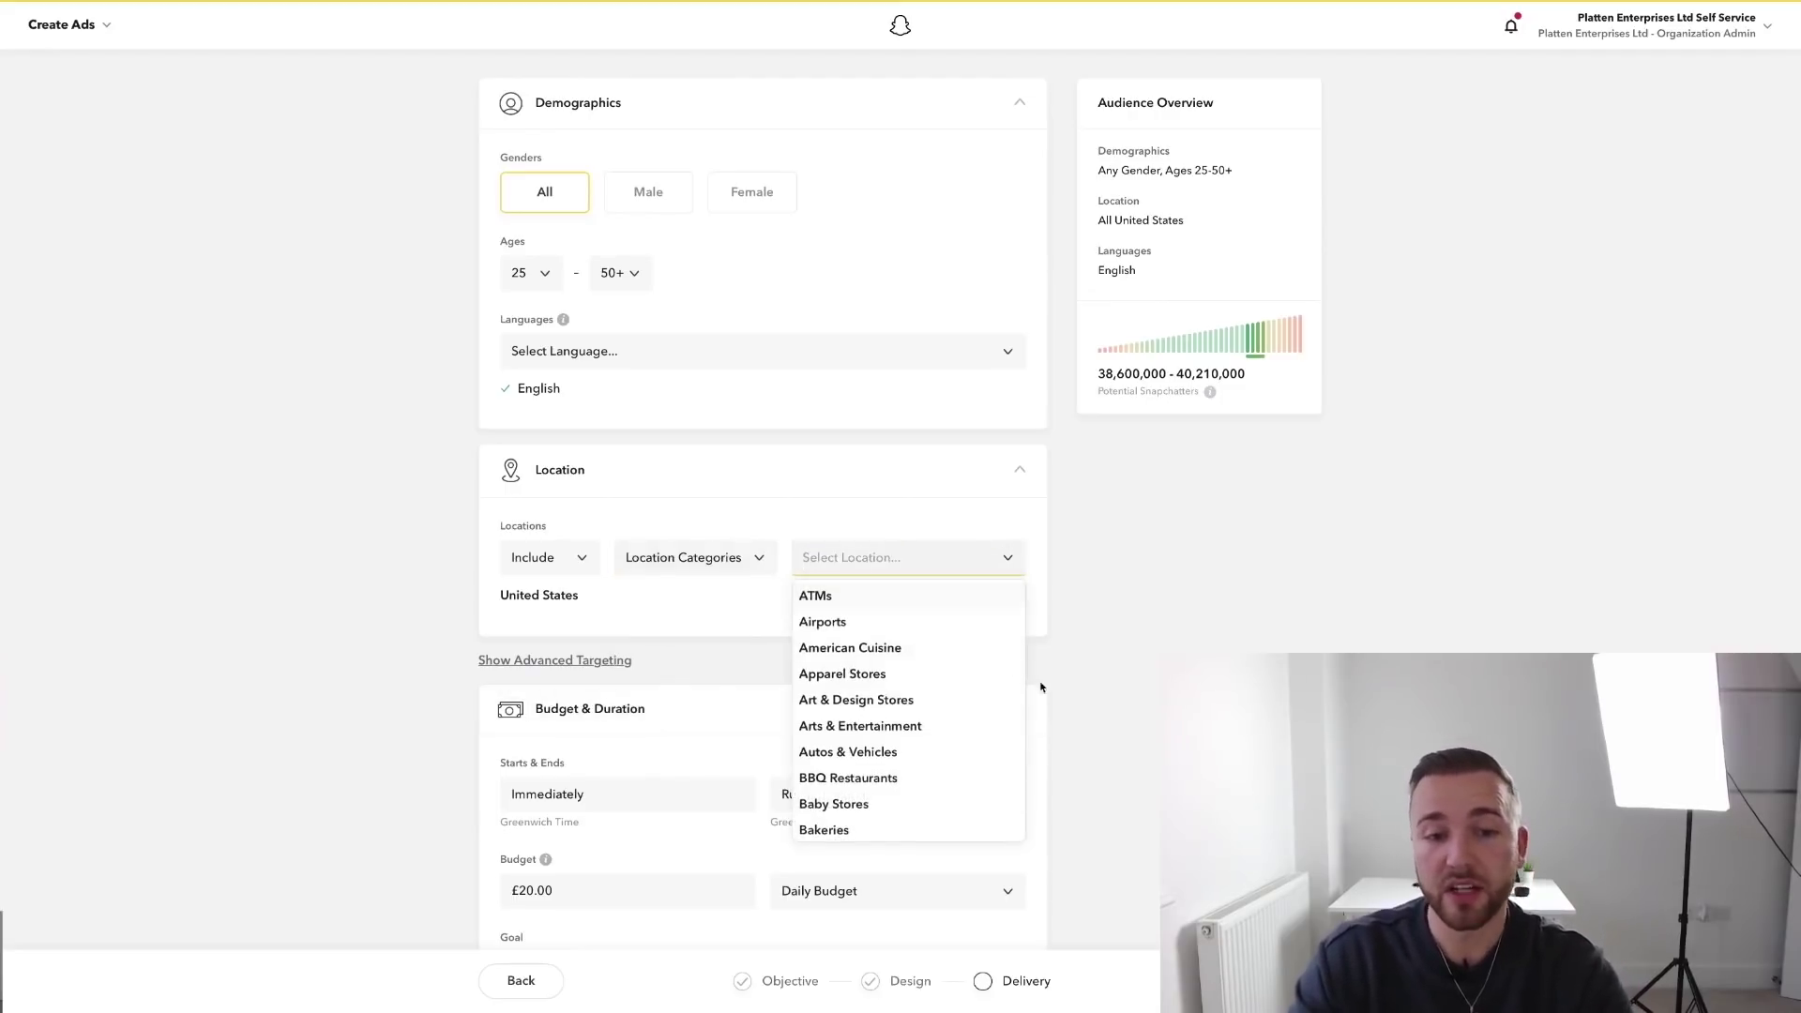
{"action": "scroll", "coordinate": [922, 722], "scroll_direction": "down", "scroll_amount": 2}
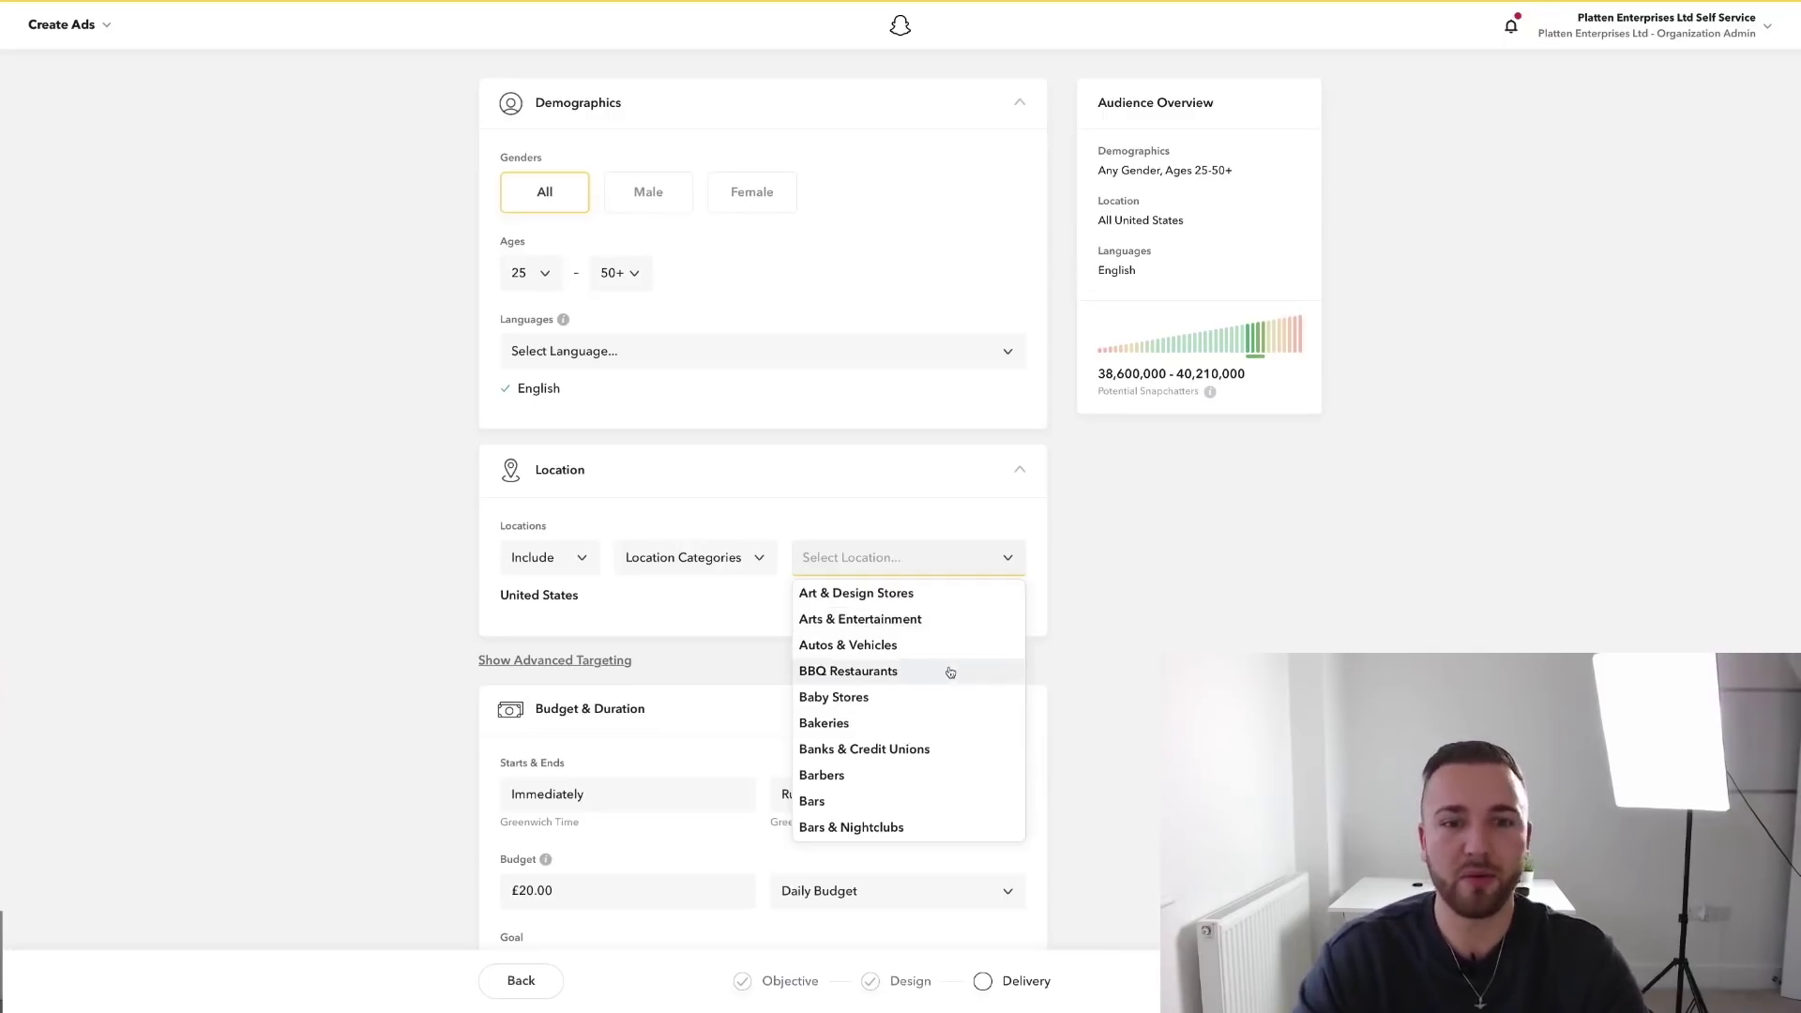
{"action": "left_click", "coordinate": [923, 677]}
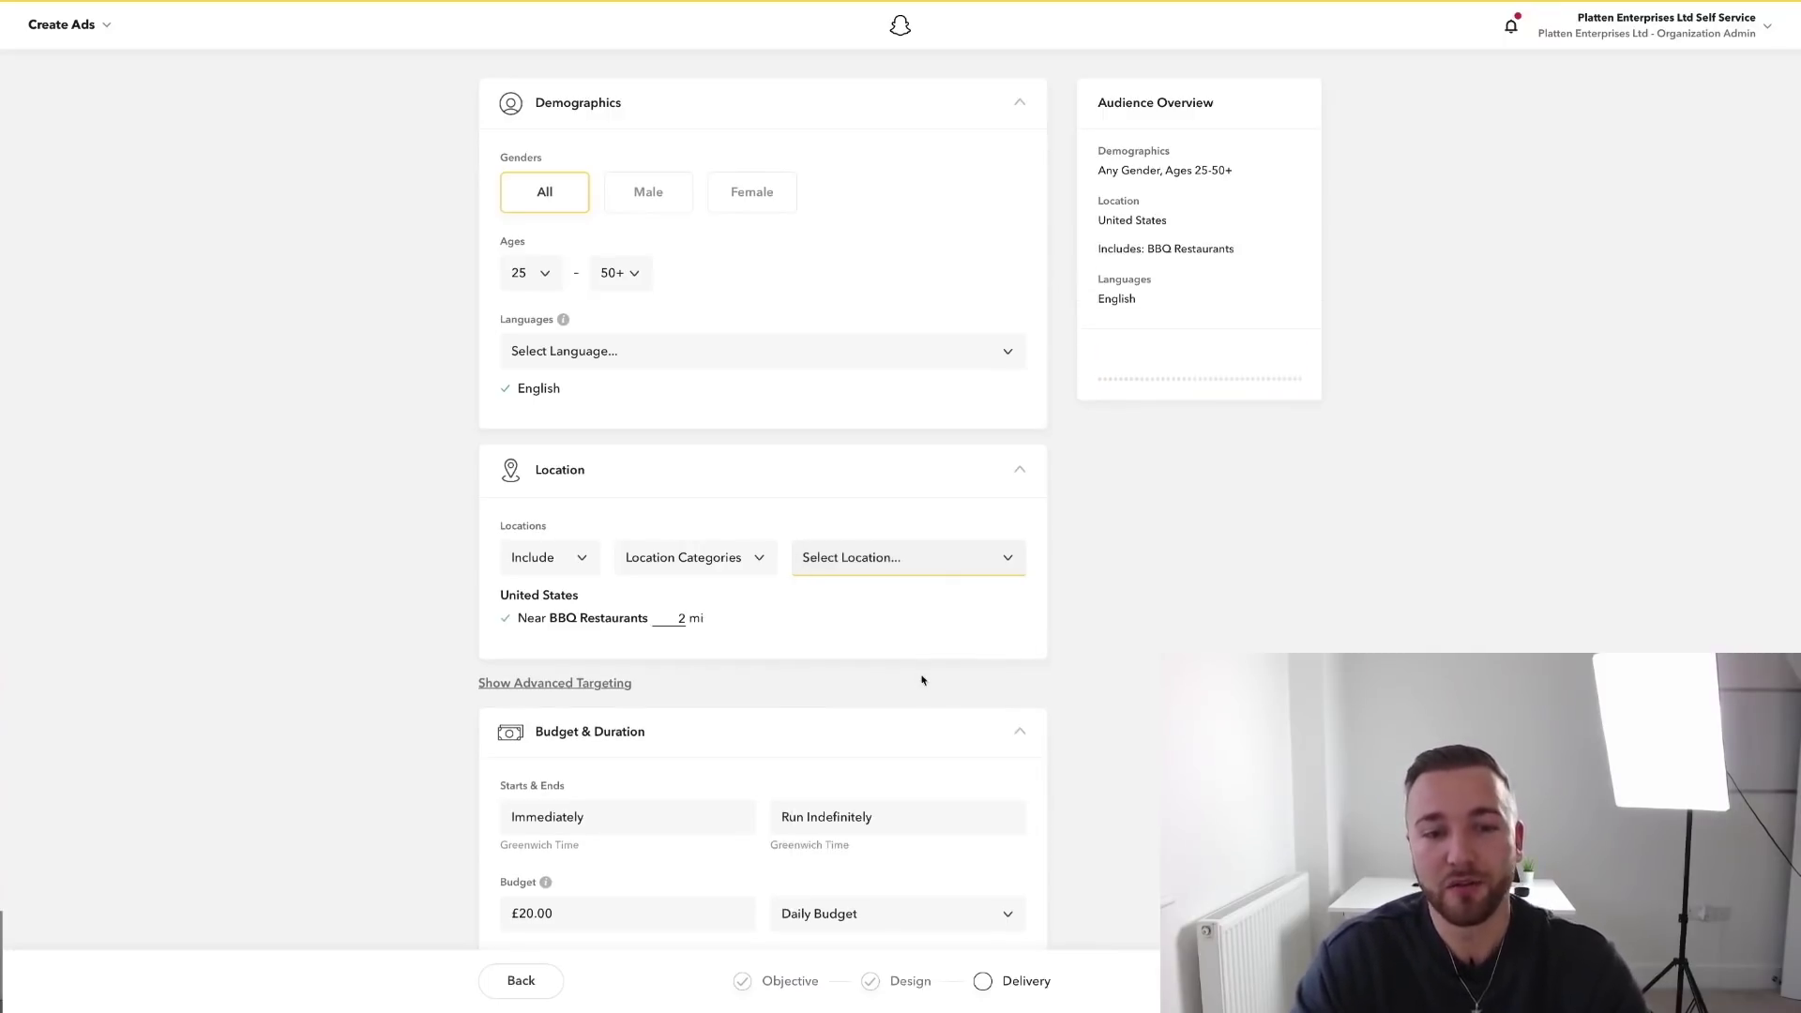
Set the targeting radius around BBQ Restaurants to 5 miles
{"action": "left_click", "coordinate": [682, 617]}
{"action": "key", "text": "BackSpace"}
{"action": "type", "text": "5"}
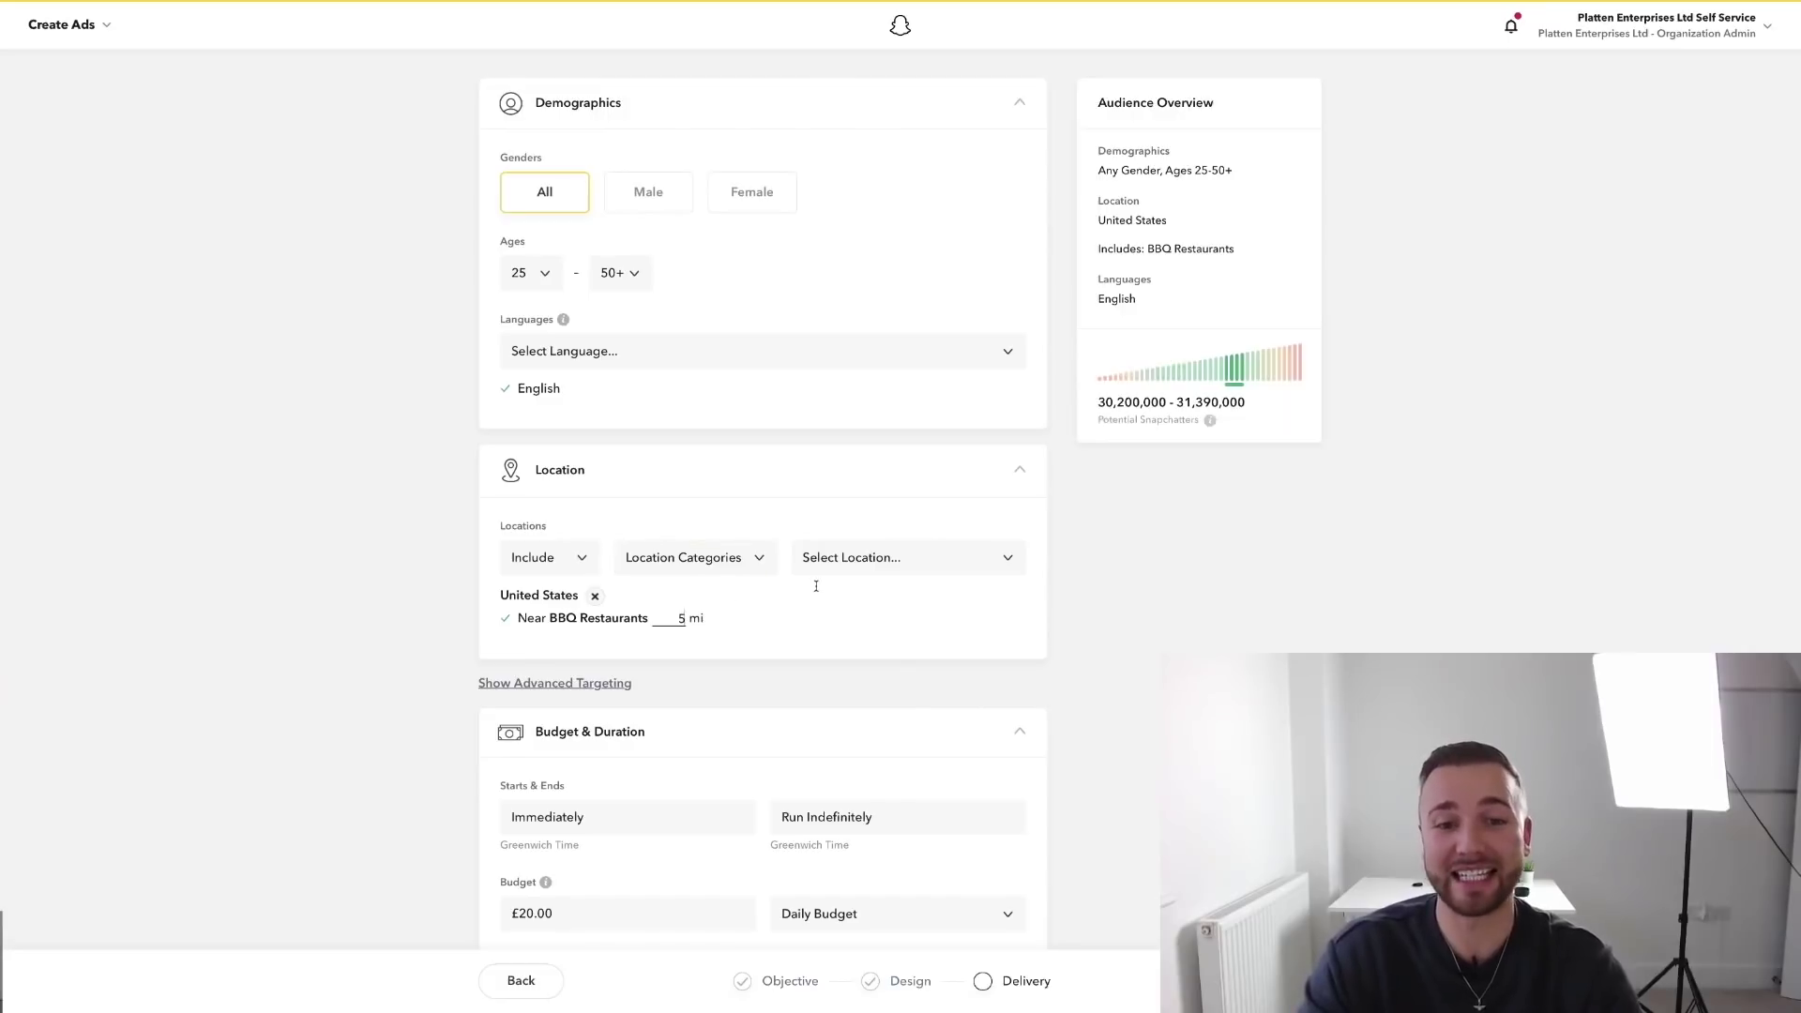
Browse the other location categories available for targeting, such as stores, restaurants and leisure venues
{"action": "left_click", "coordinate": [835, 560]}
{"action": "scroll", "coordinate": [849, 727], "scroll_direction": "down", "scroll_amount": 3}
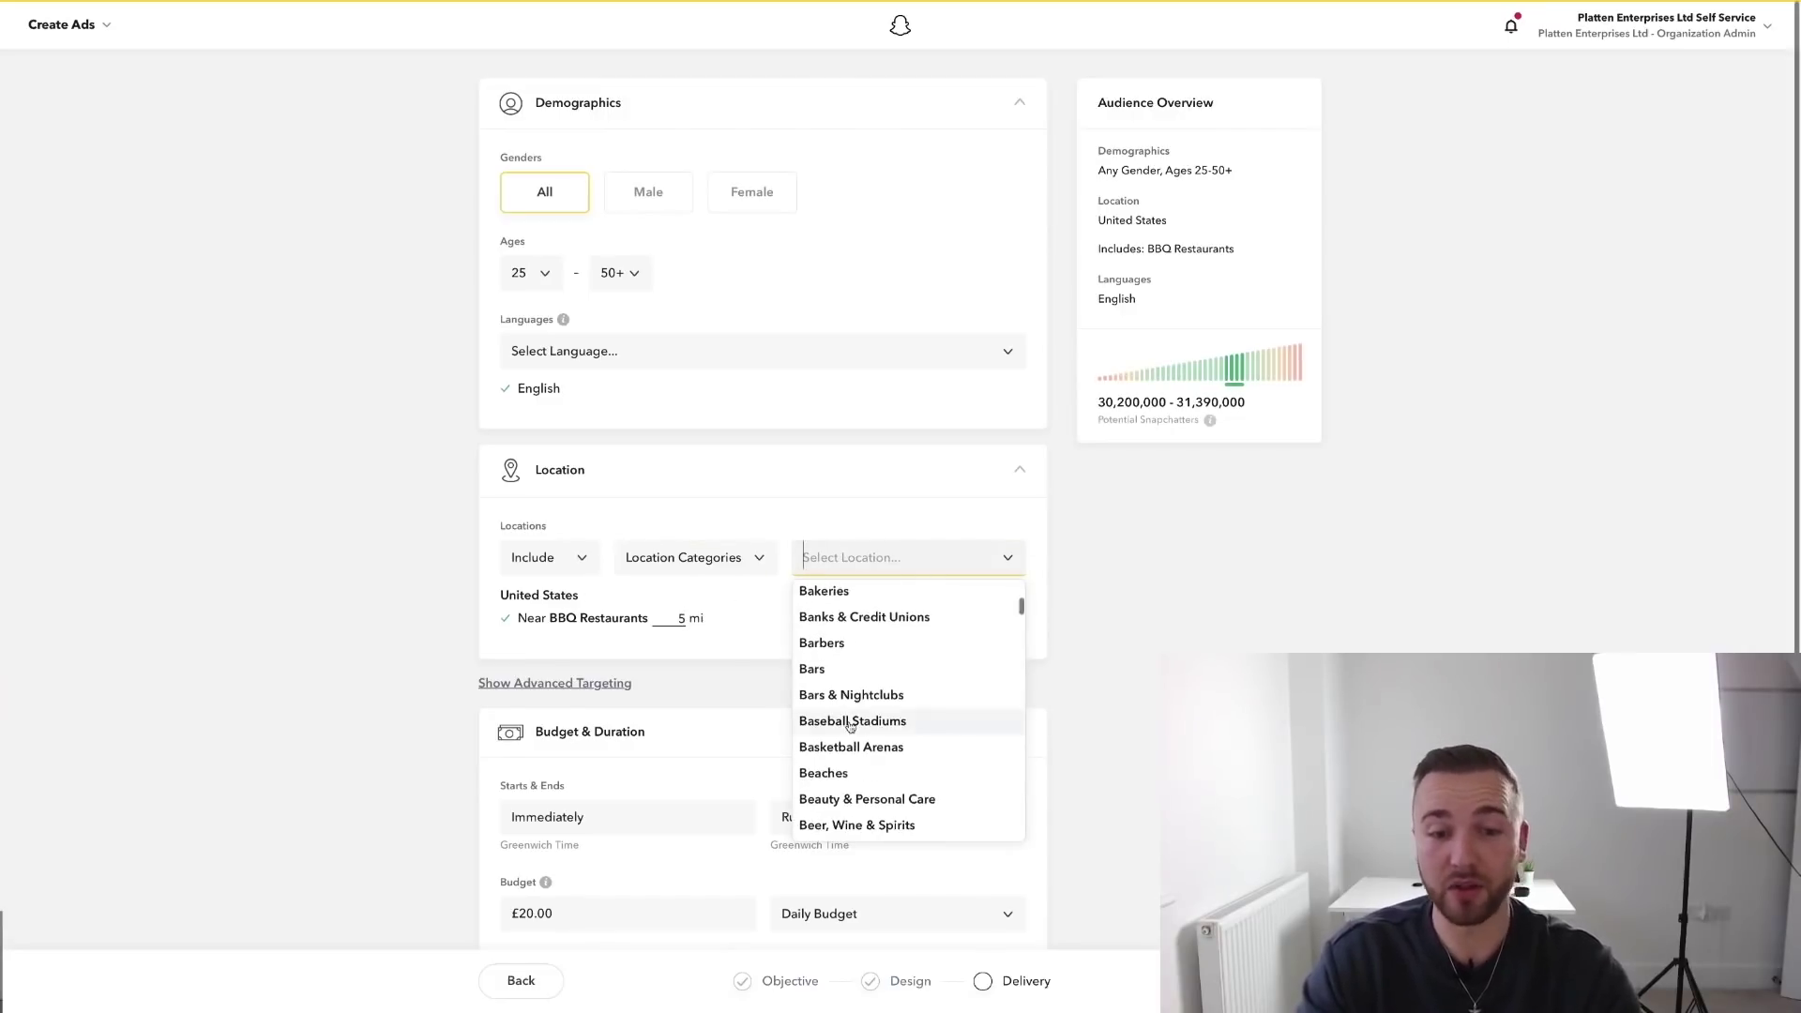
{"action": "scroll", "coordinate": [848, 769], "scroll_direction": "down", "scroll_amount": 3}
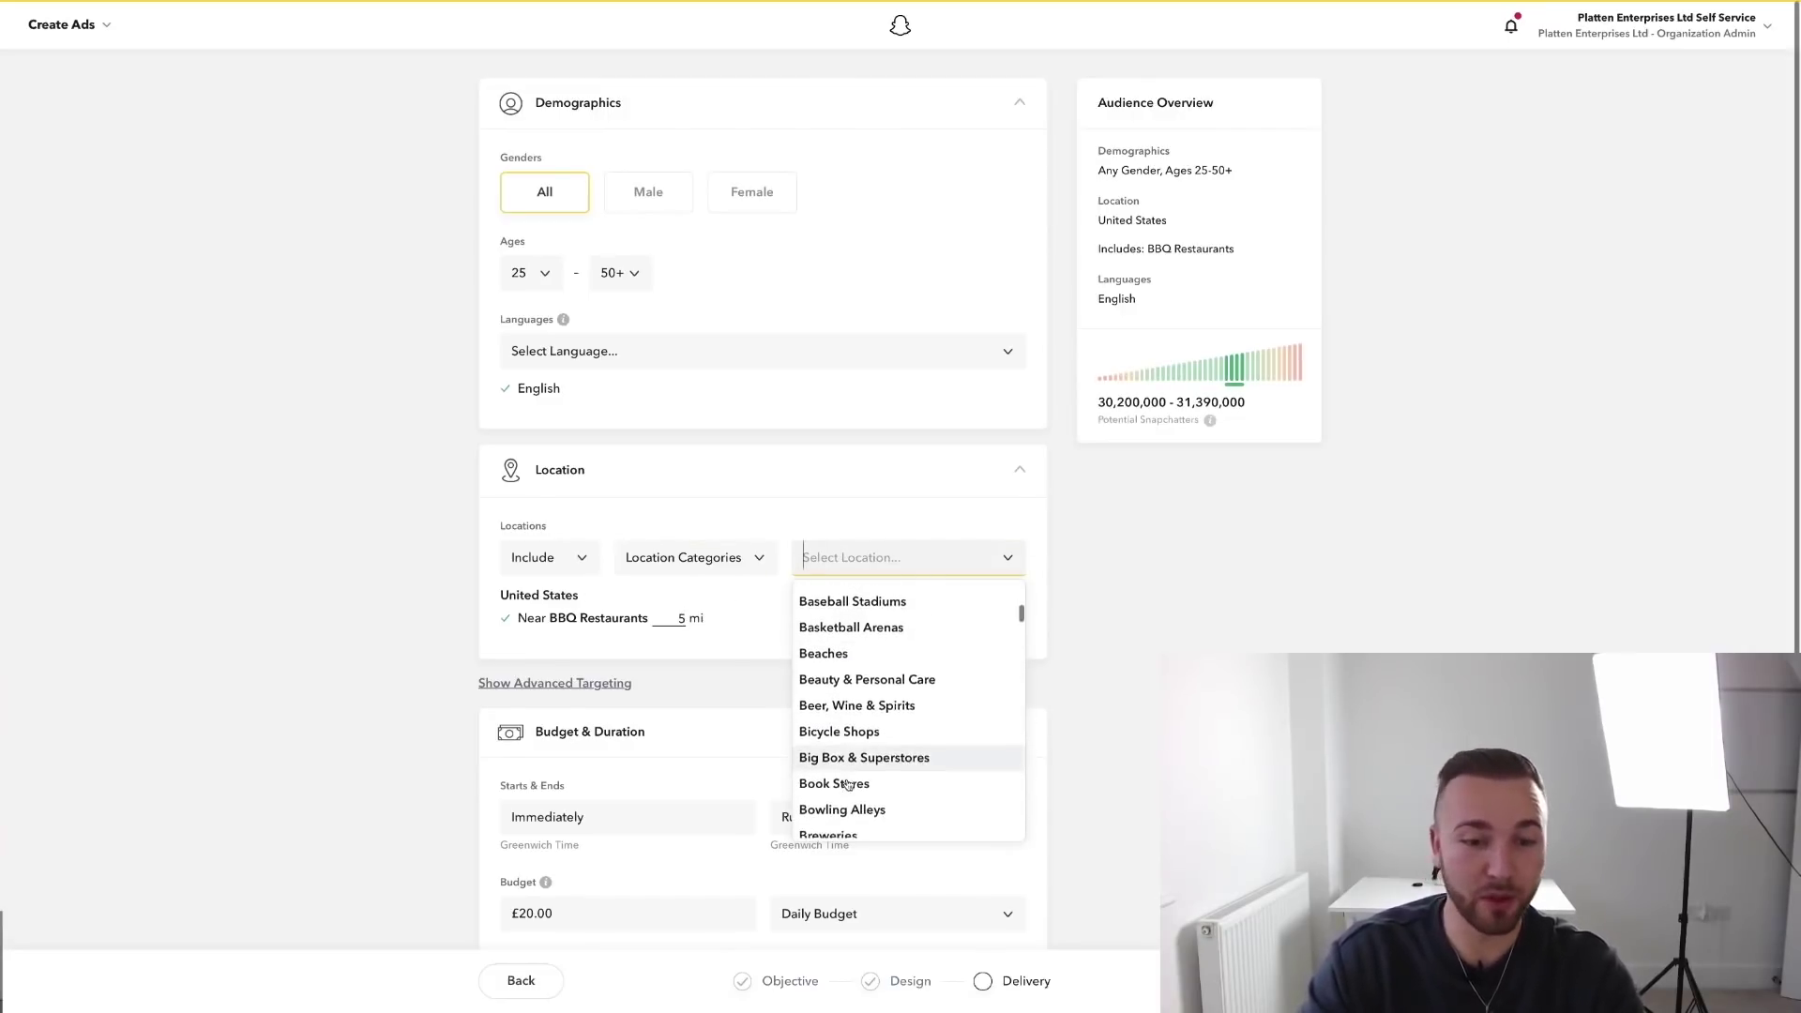
{"action": "scroll", "coordinate": [847, 784], "scroll_direction": "down", "scroll_amount": 2}
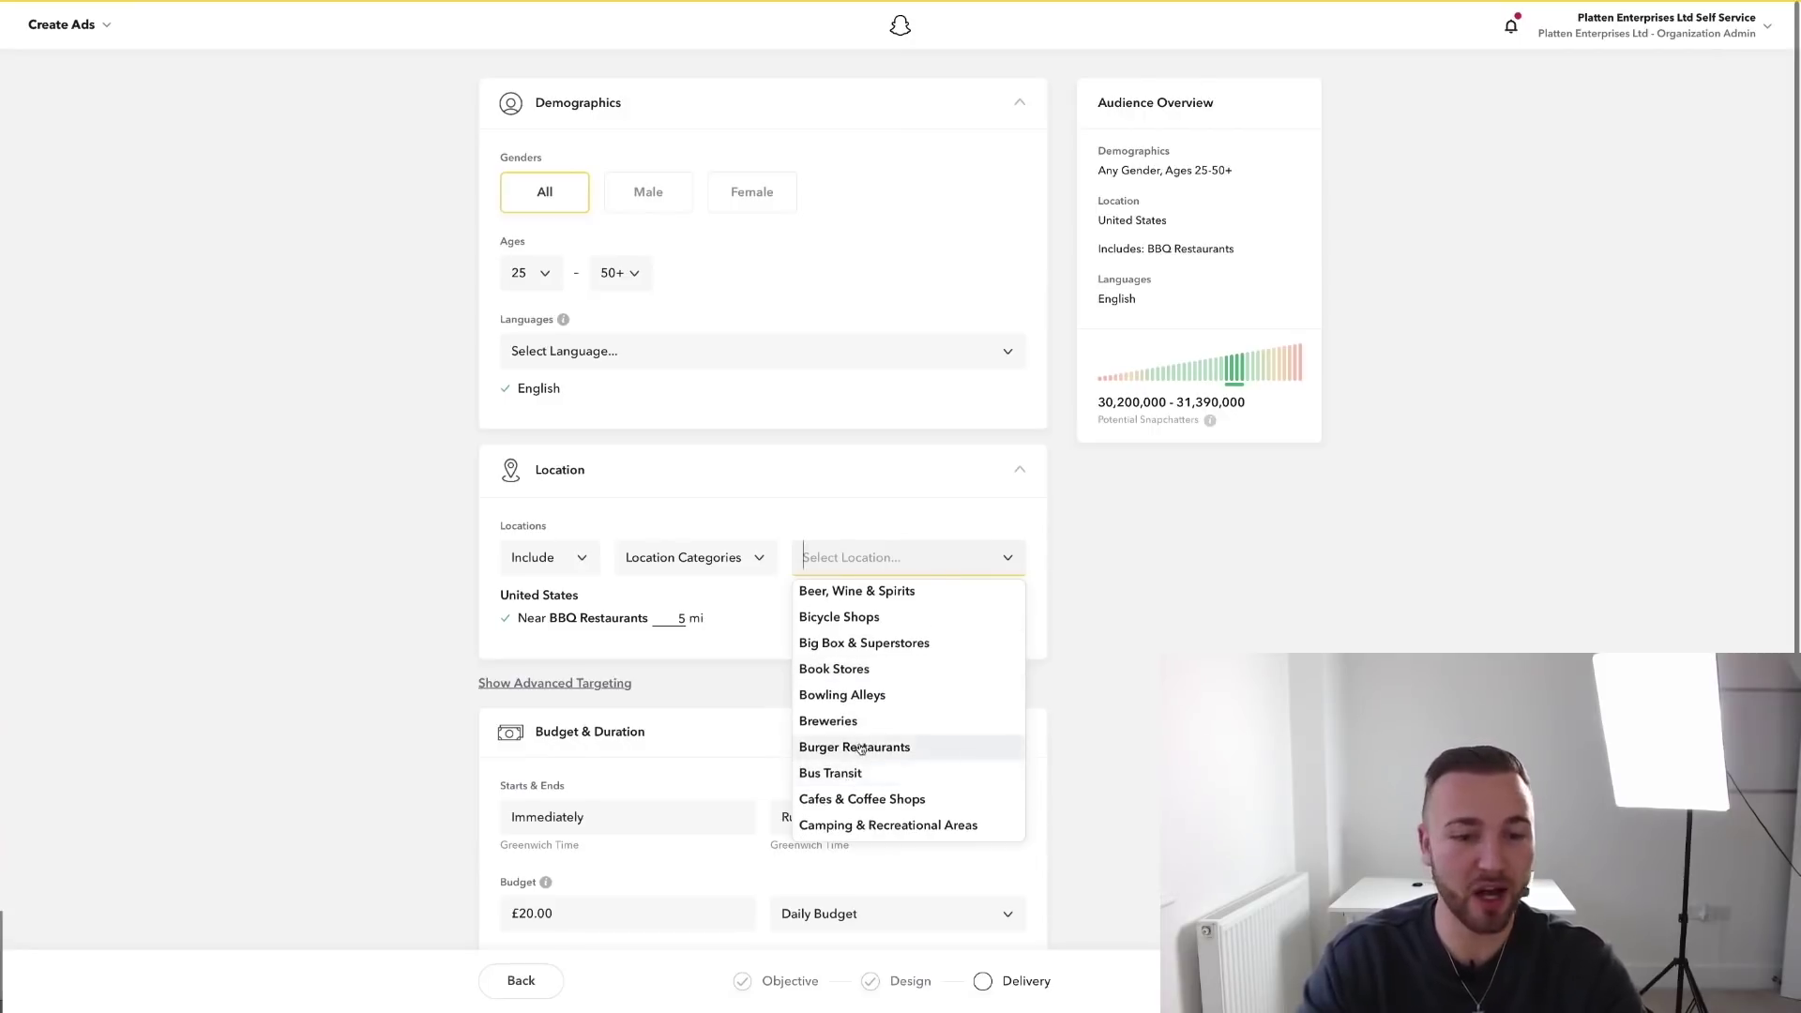
{"action": "scroll", "coordinate": [861, 748], "scroll_direction": "down", "scroll_amount": 2}
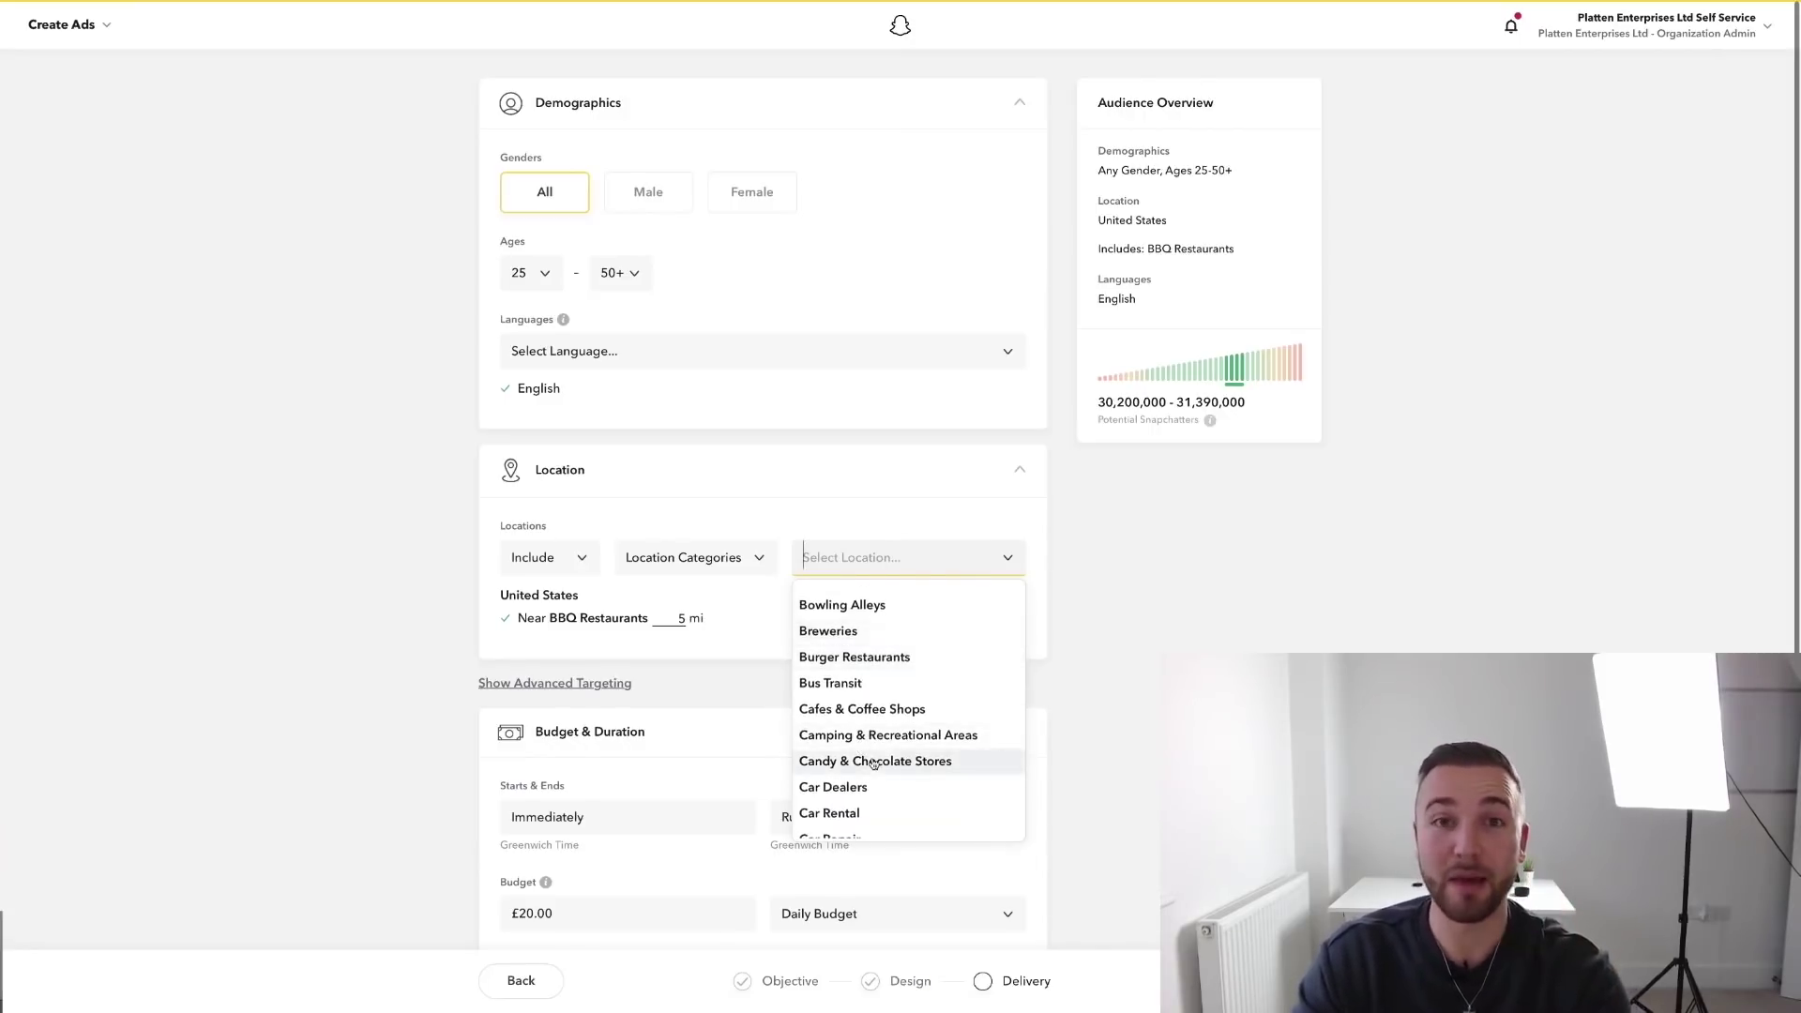
{"action": "scroll", "coordinate": [901, 656], "scroll_direction": "up", "scroll_amount": 1}
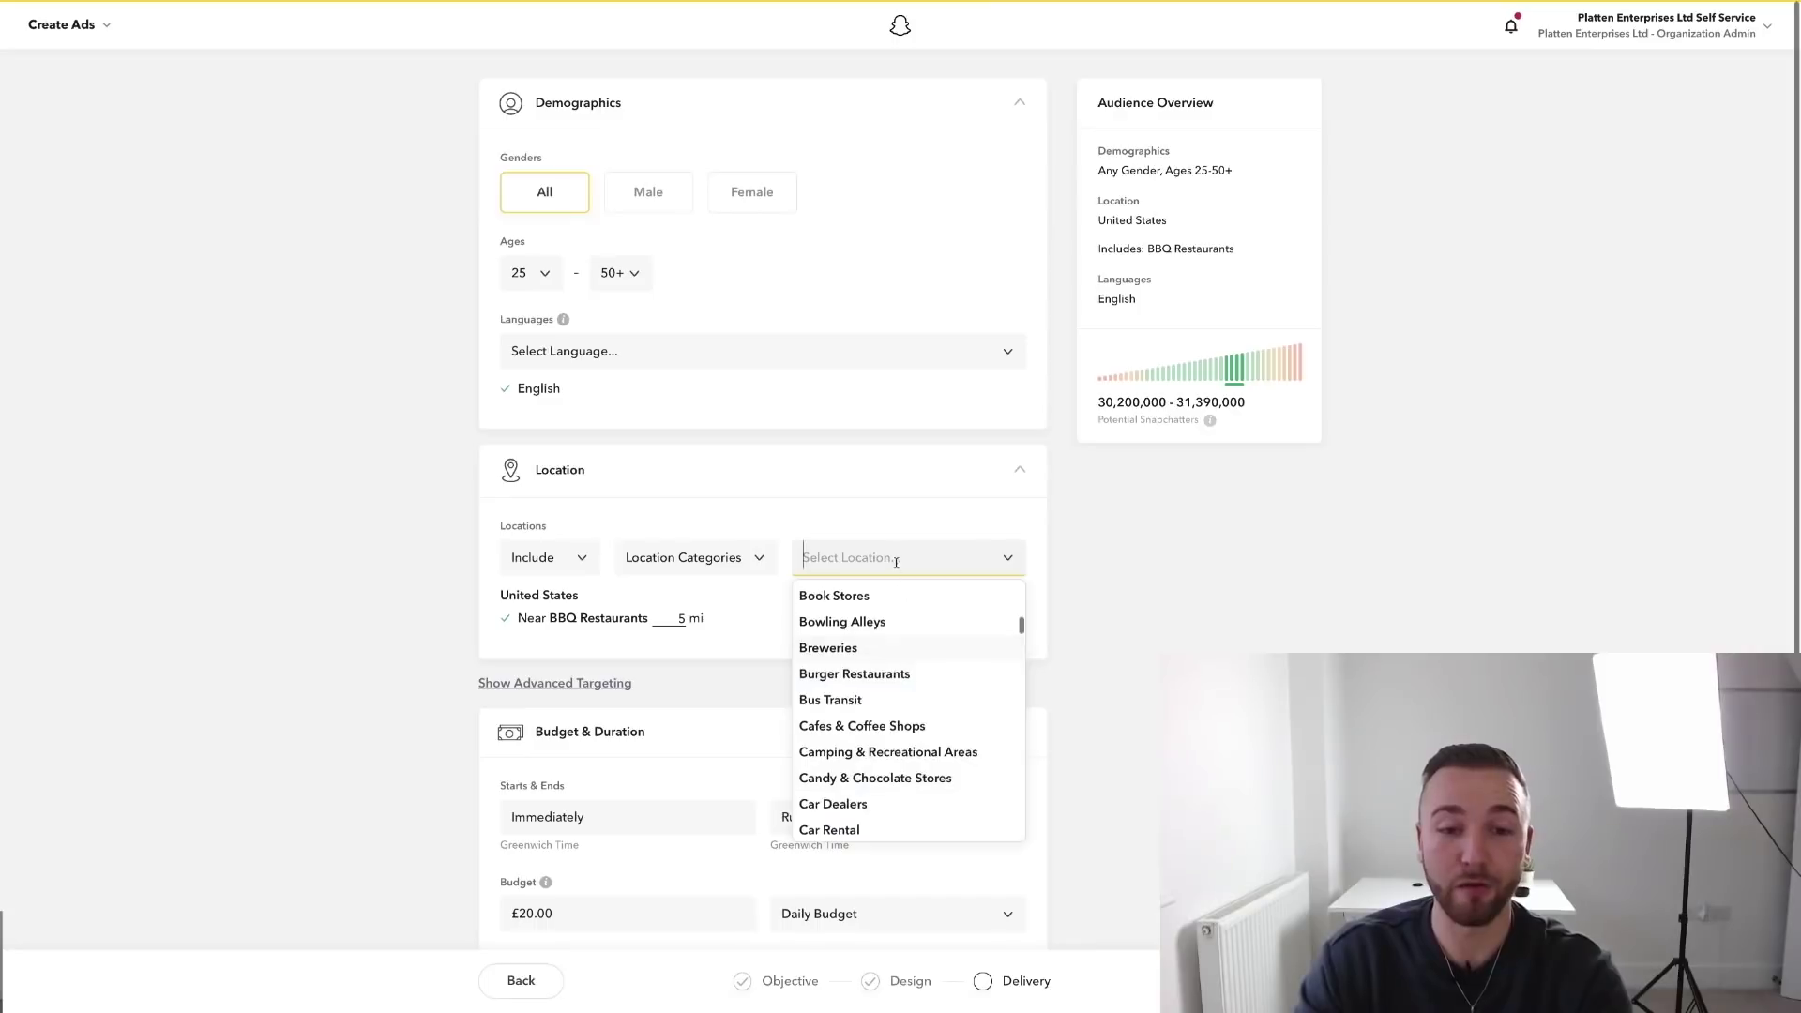
{"action": "left_click", "coordinate": [455, 620]}
Show the advanced targeting options and add Fashion & Style Gurus as a Snap lifestyle category
{"action": "scroll", "coordinate": [447, 625], "scroll_direction": "down", "scroll_amount": 1}
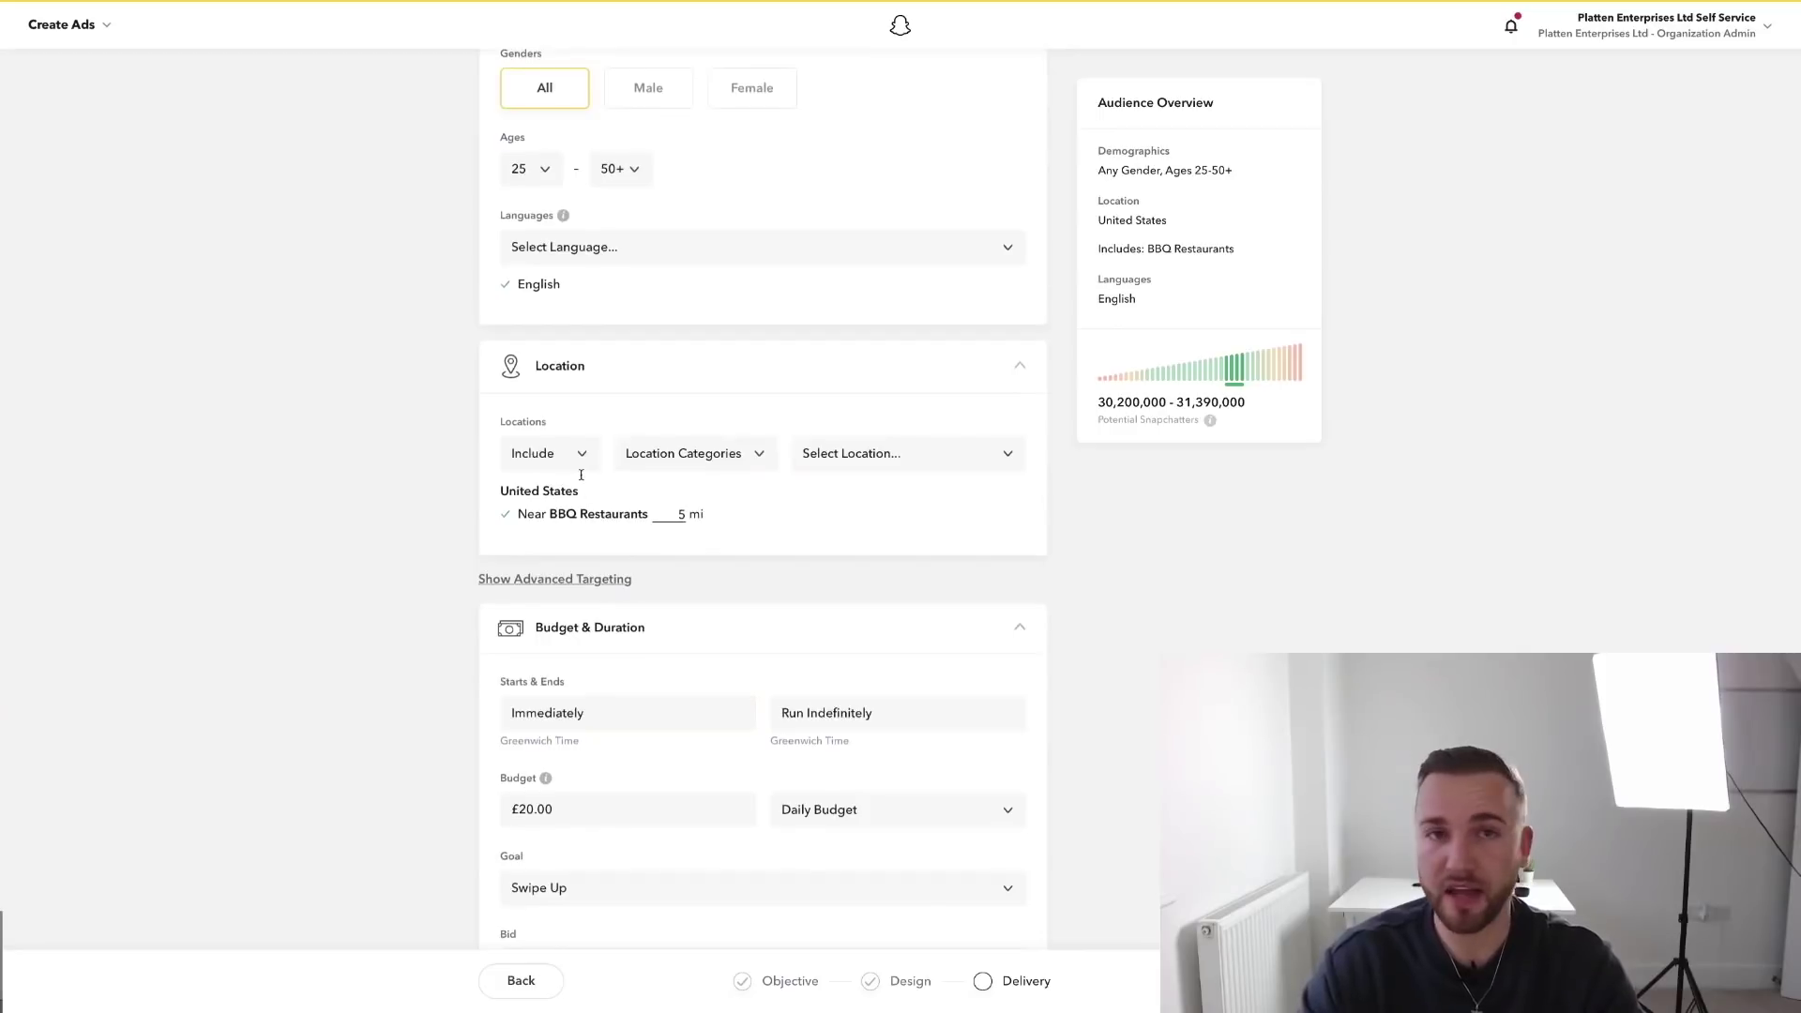
{"action": "scroll", "coordinate": [647, 619], "scroll_direction": "down", "scroll_amount": 1}
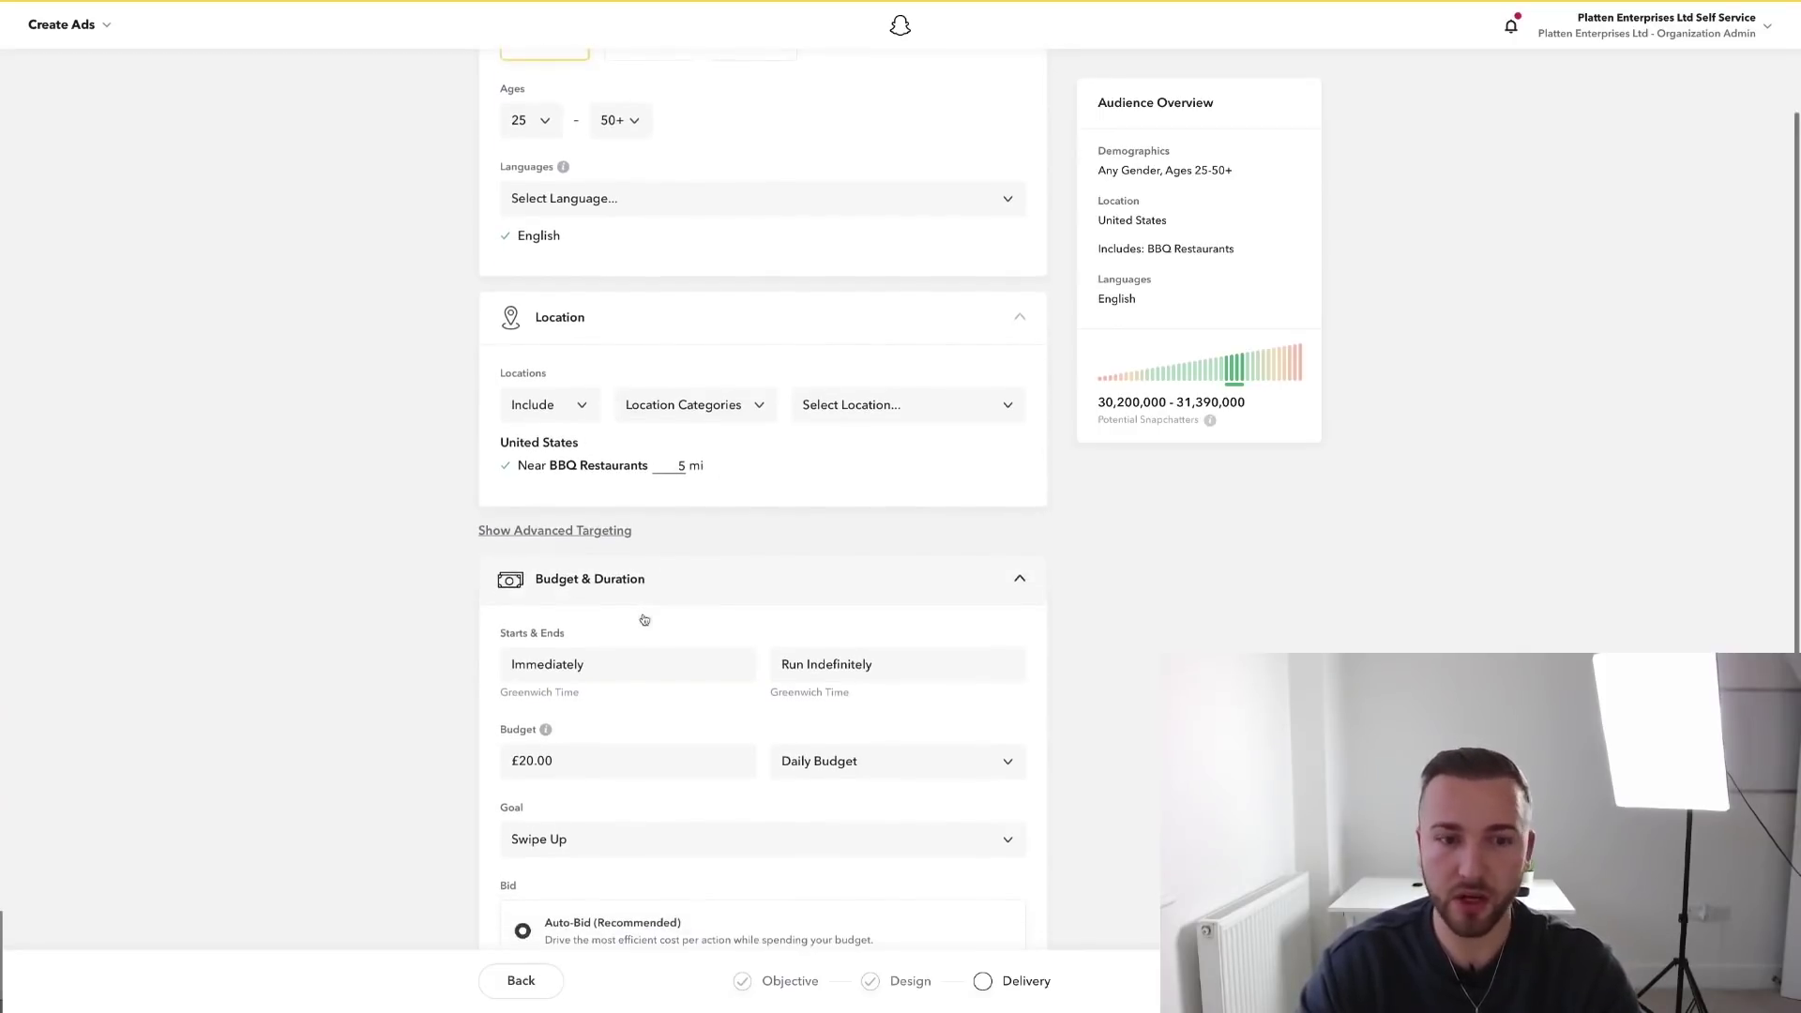
{"action": "scroll", "coordinate": [675, 614], "scroll_direction": "down", "scroll_amount": 1}
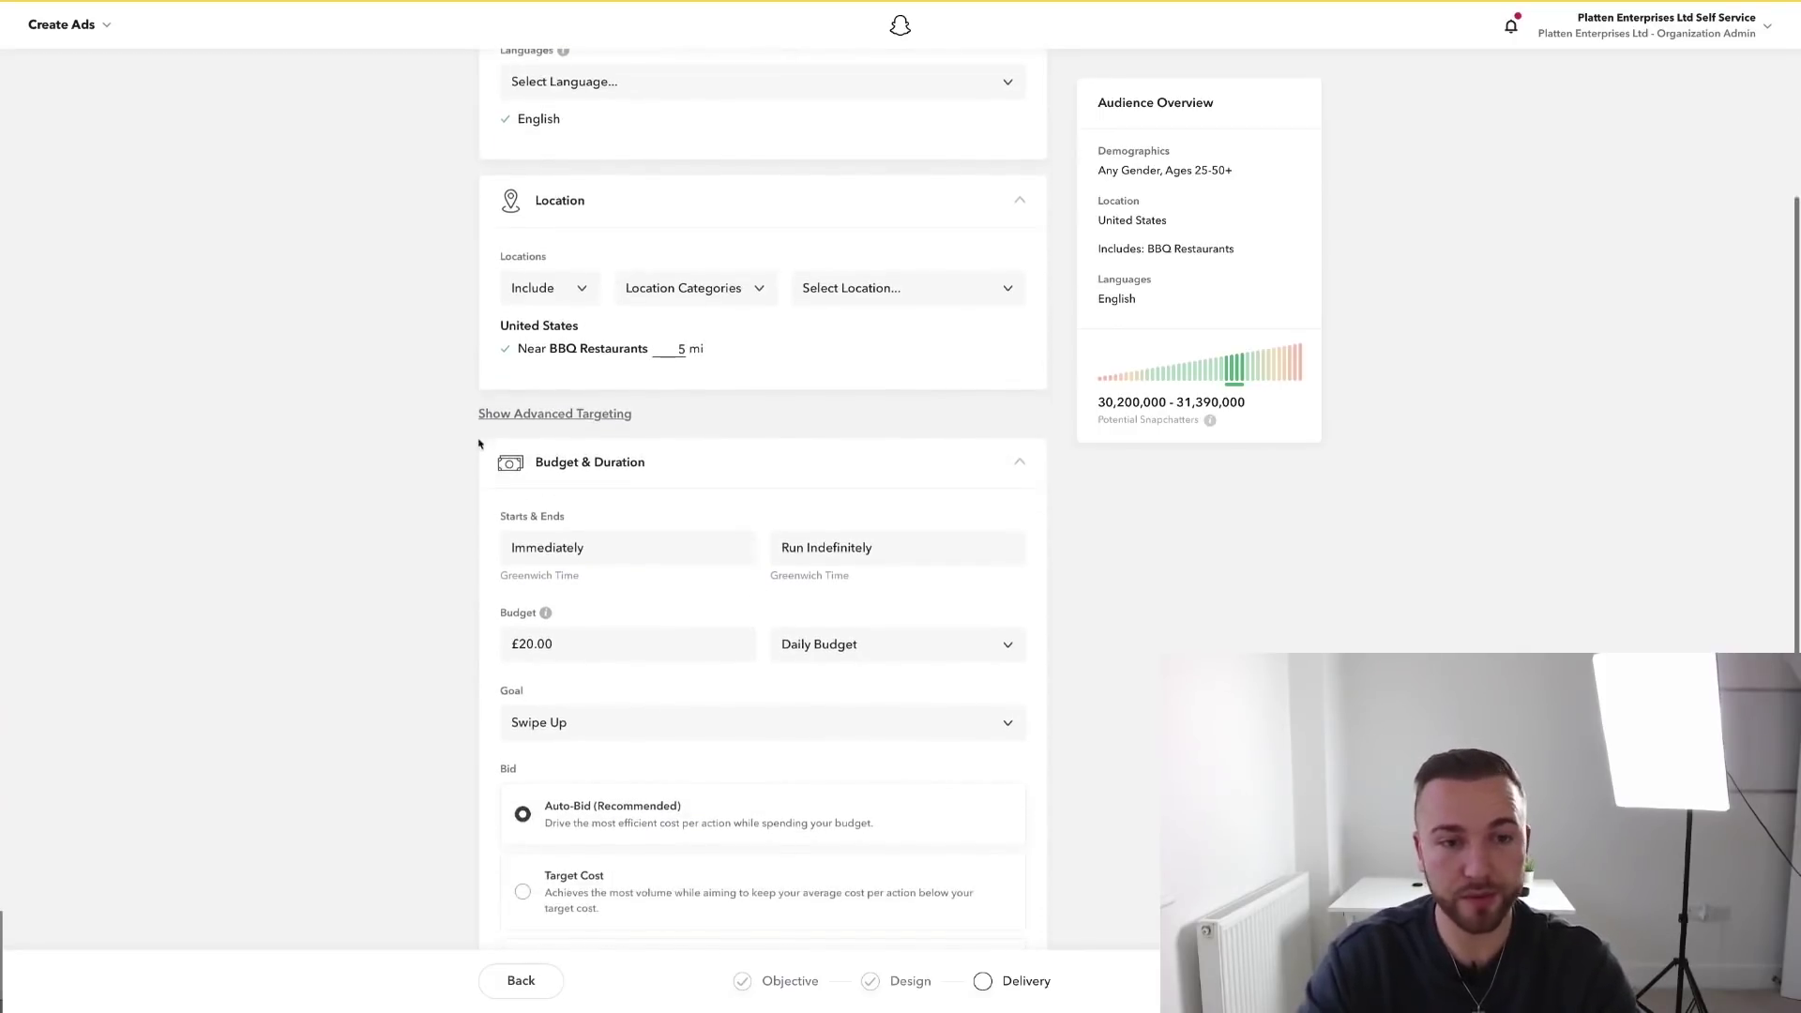
{"action": "left_click", "coordinate": [561, 413]}
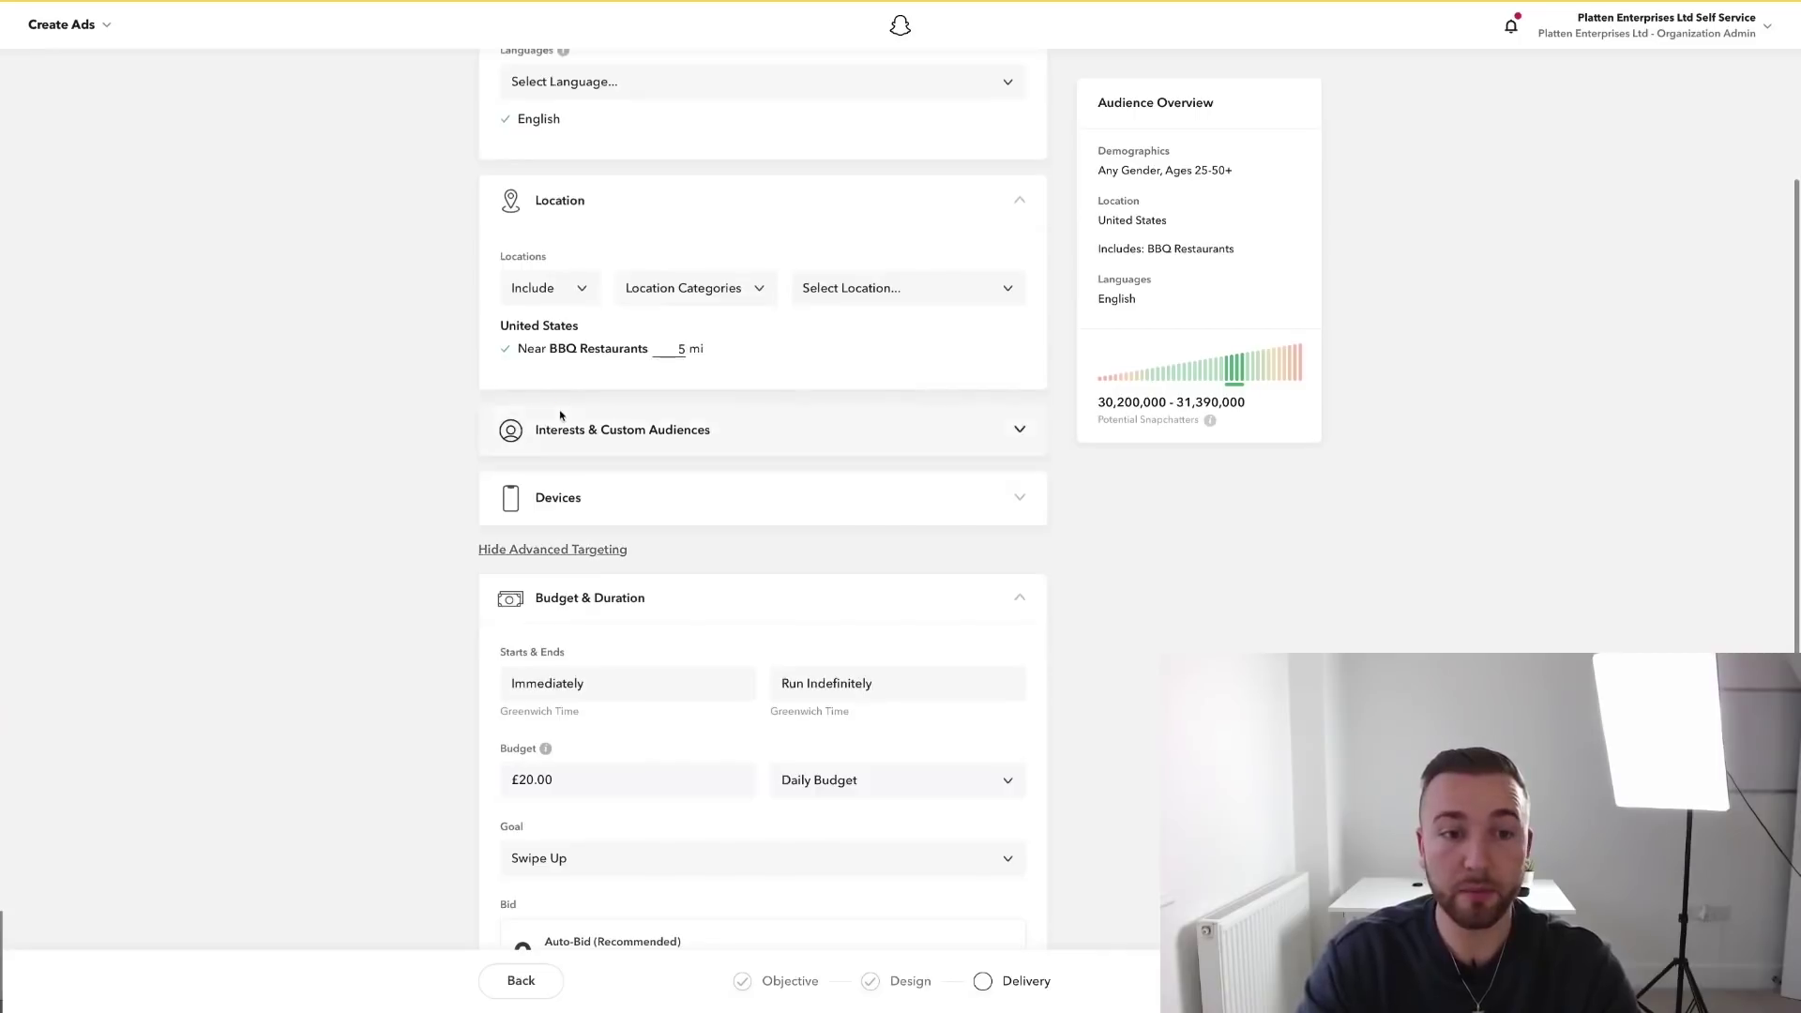
{"action": "left_click", "coordinate": [738, 442]}
{"action": "left_click", "coordinate": [621, 512]}
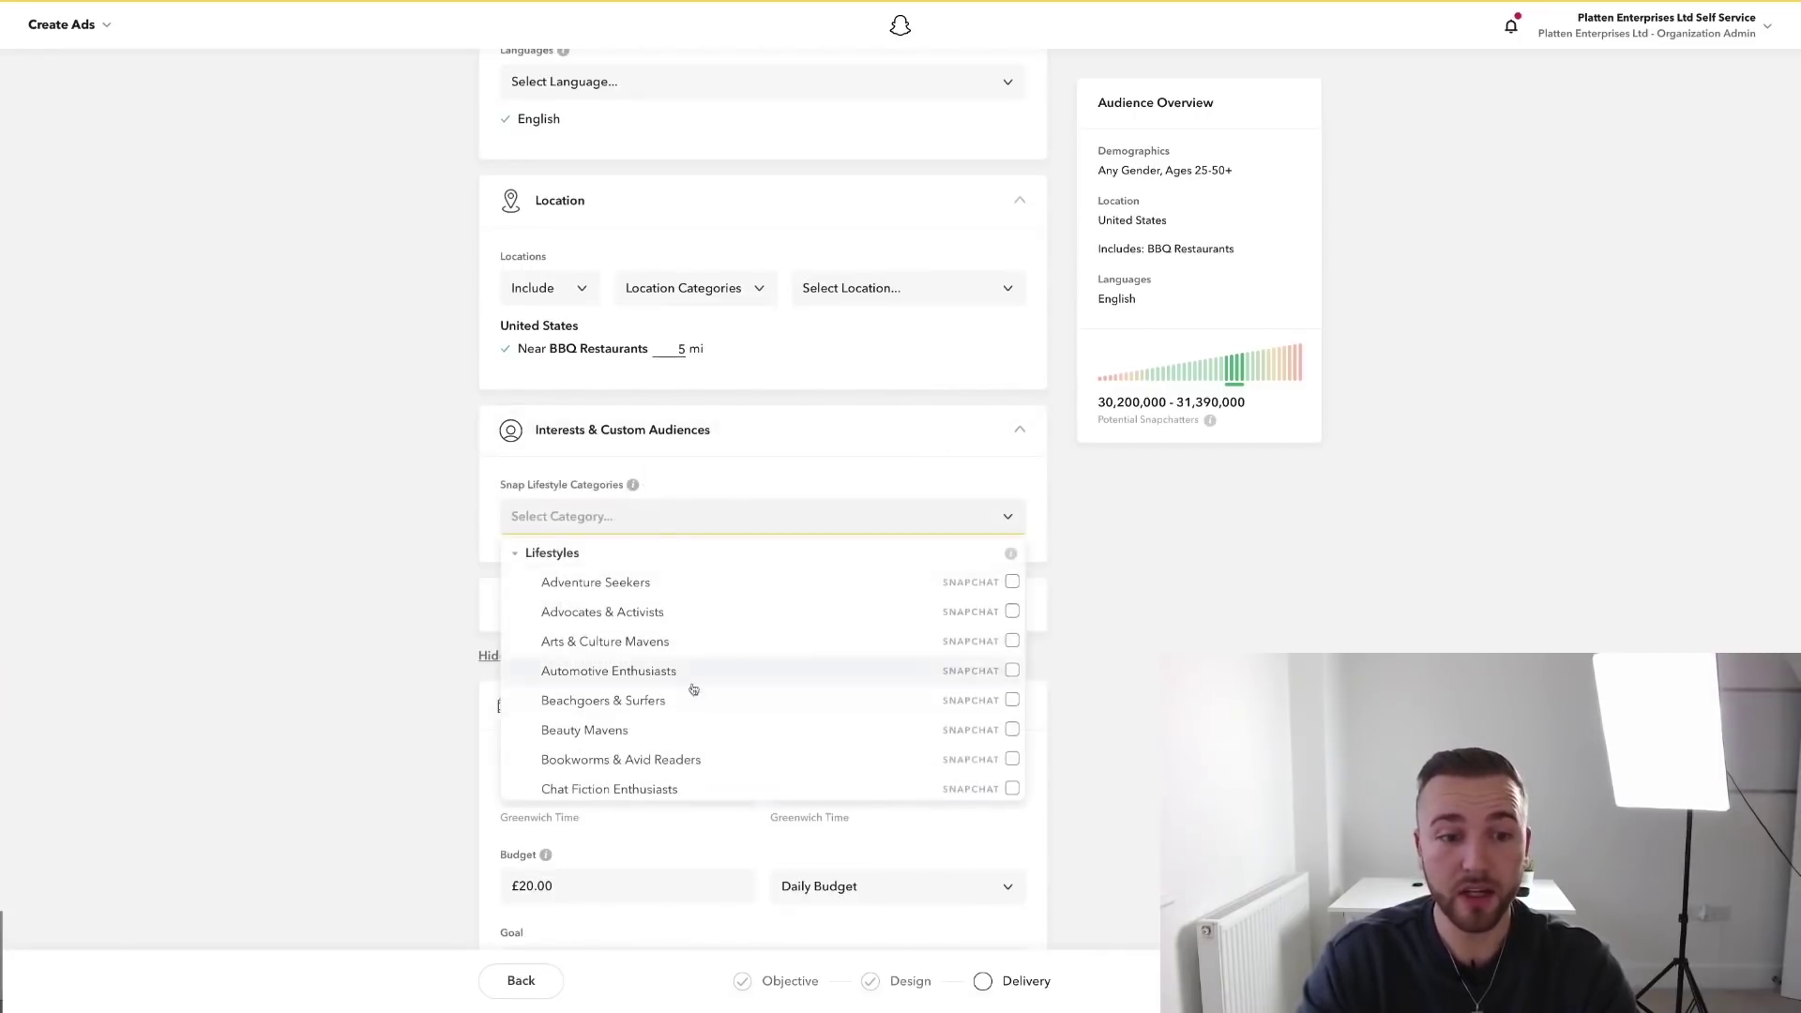
{"action": "scroll", "coordinate": [664, 728], "scroll_direction": "down", "scroll_amount": 1}
{"action": "scroll", "coordinate": [666, 728], "scroll_direction": "down", "scroll_amount": 2}
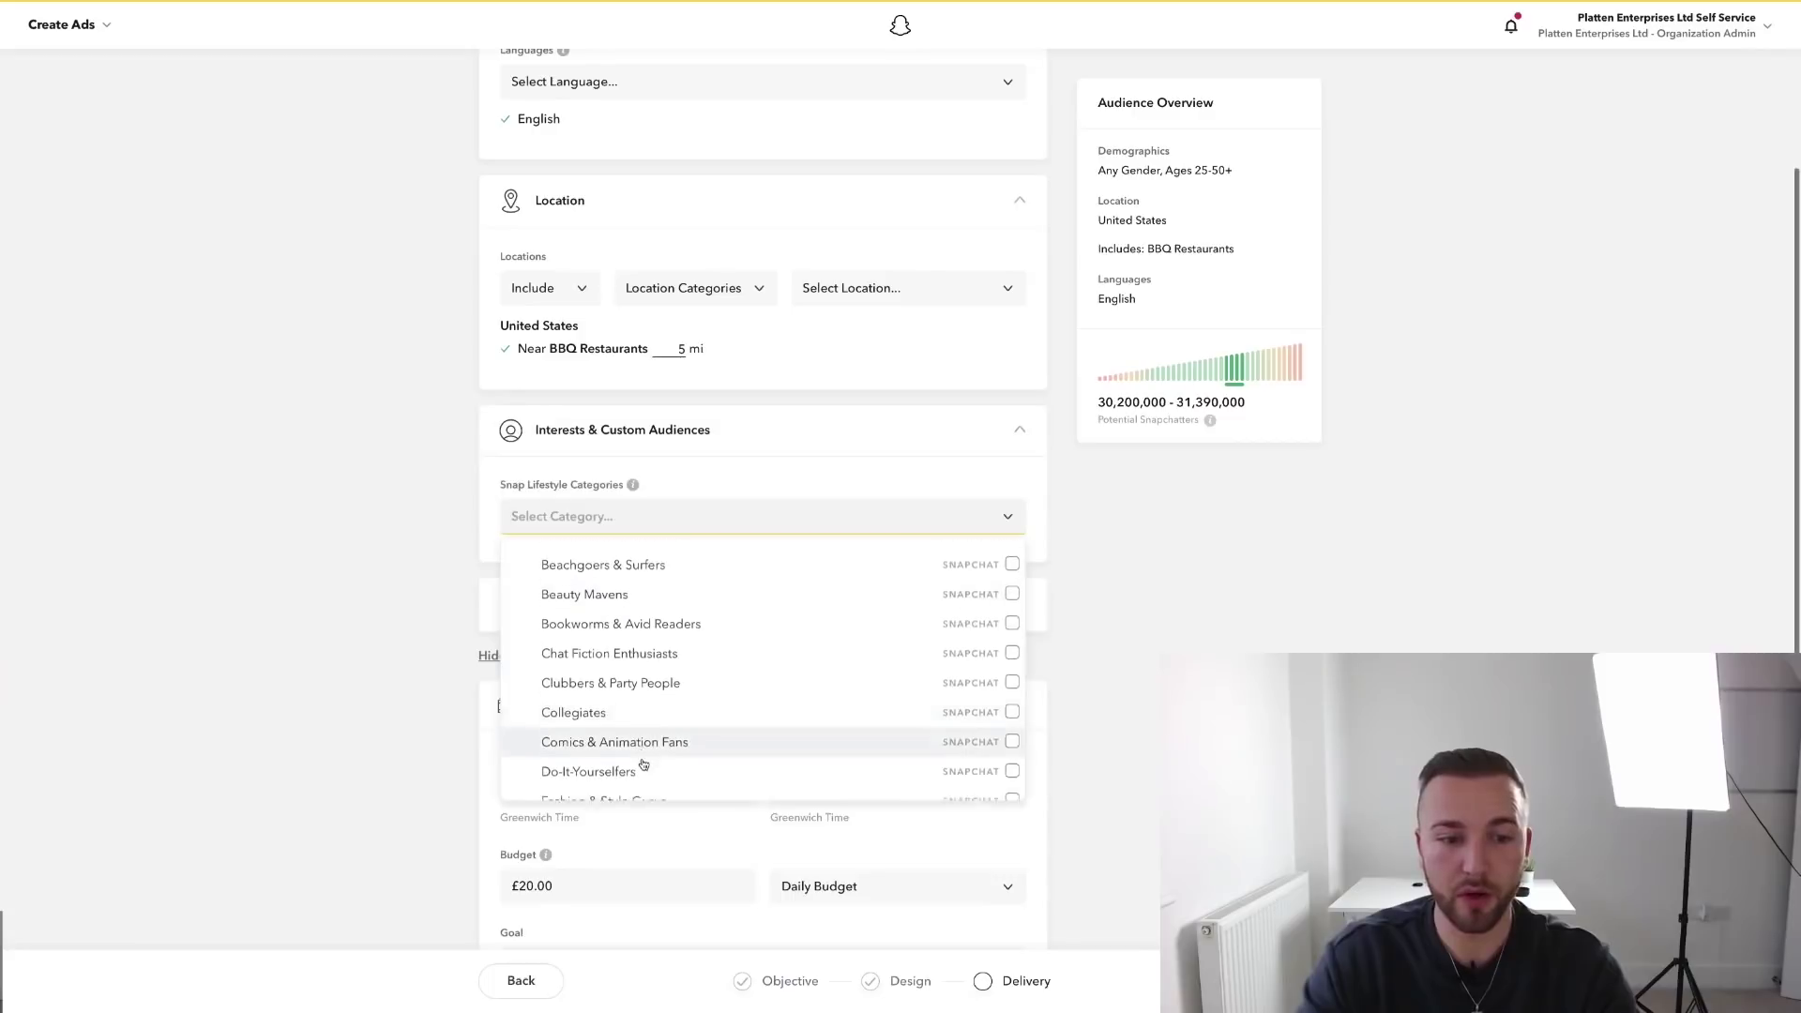
{"action": "scroll", "coordinate": [637, 753], "scroll_direction": "down", "scroll_amount": 3}
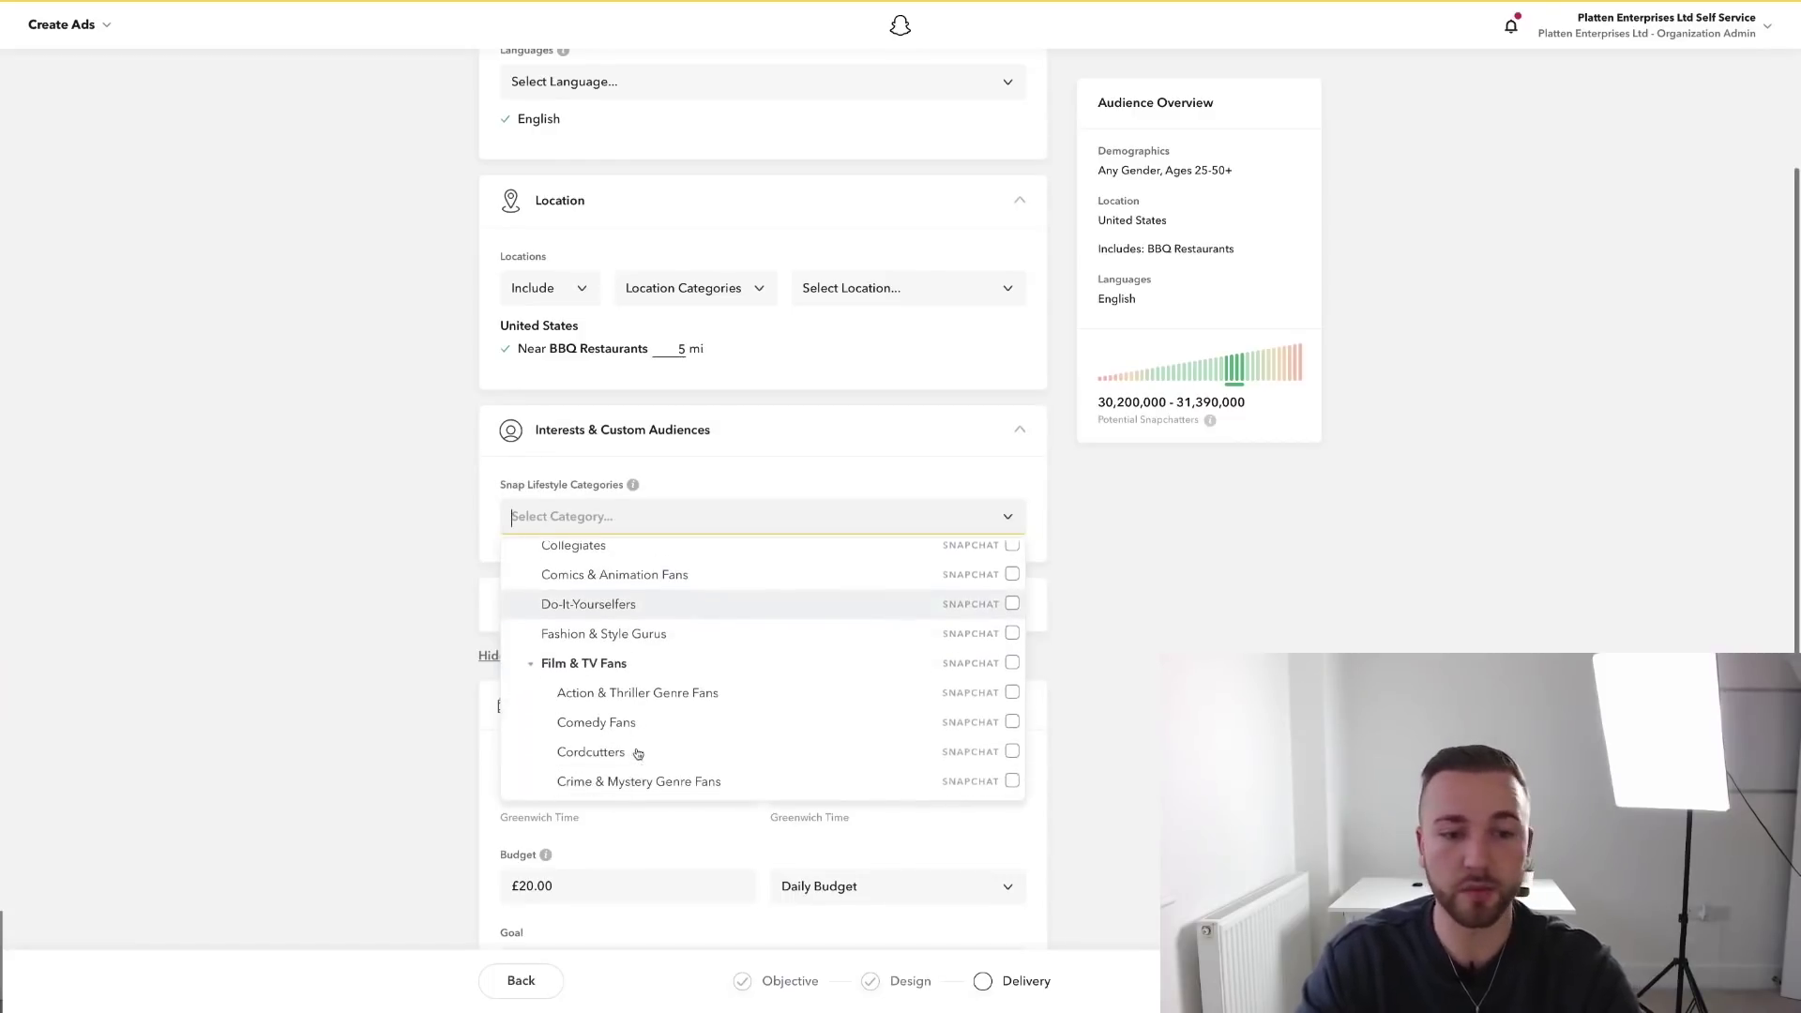
{"action": "left_click", "coordinate": [643, 635]}
{"action": "left_click", "coordinate": [470, 575]}
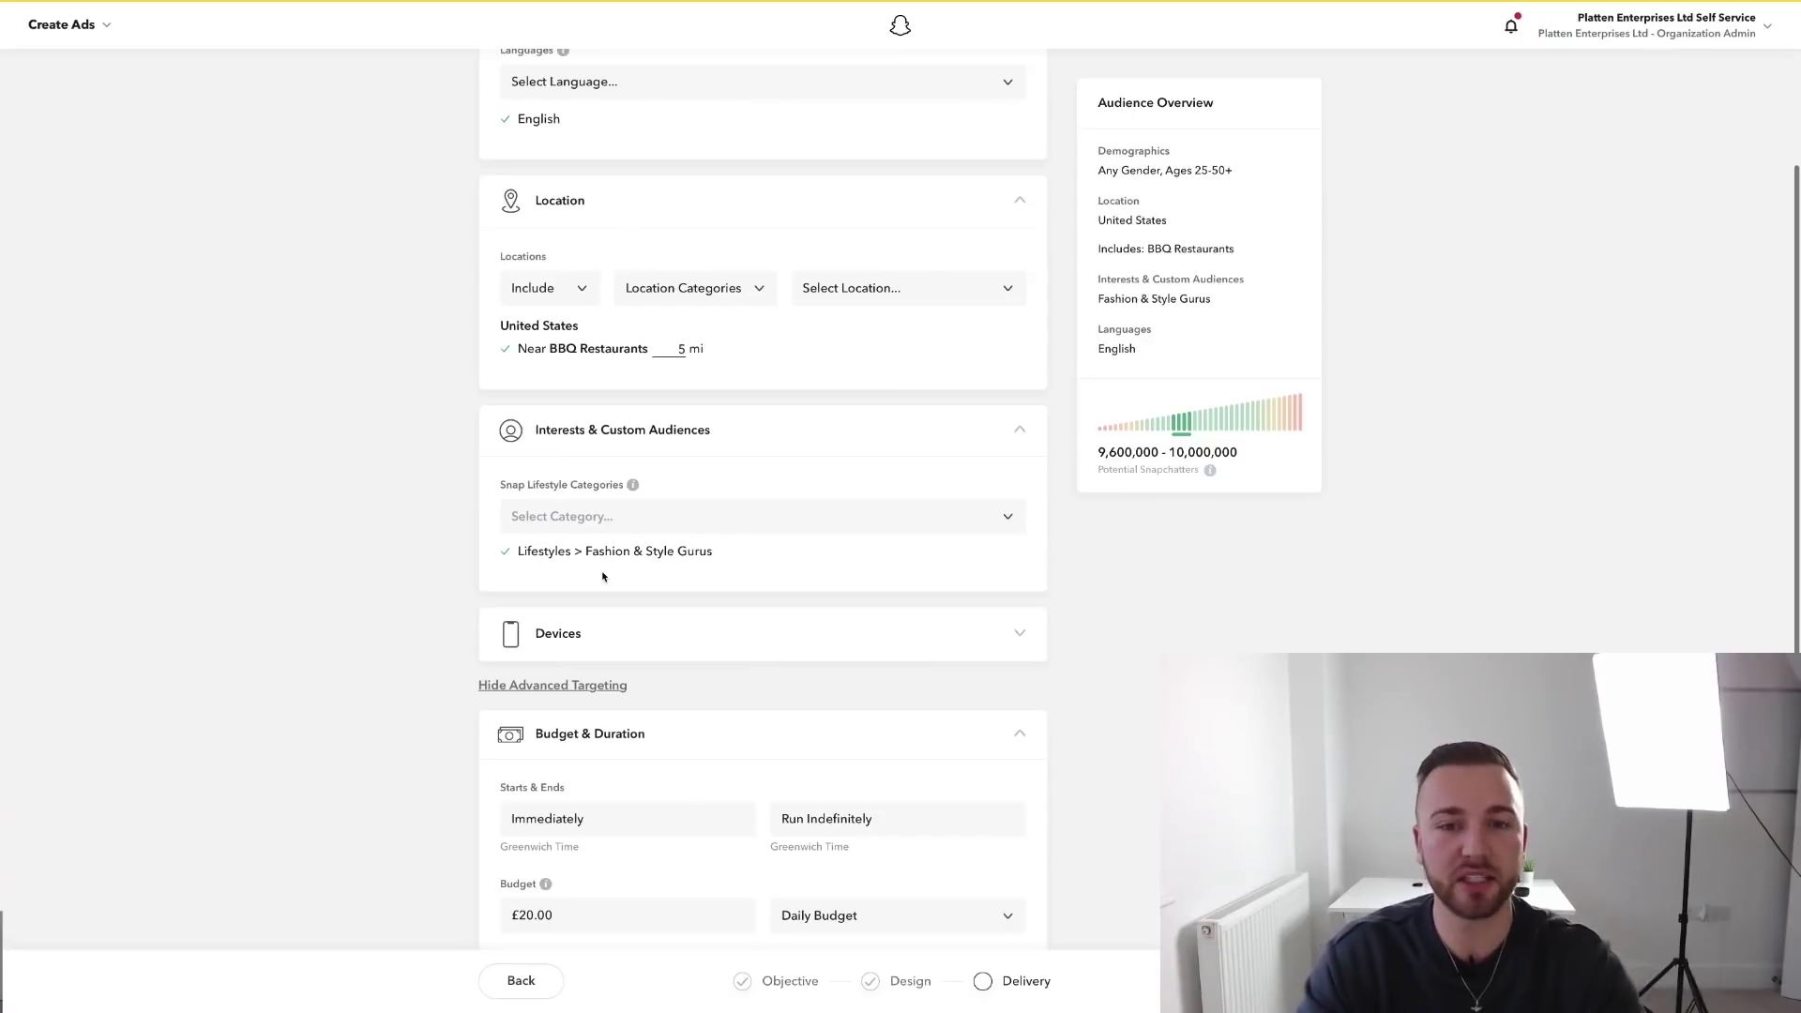
Expand the device targeting settings and look through the available device makes
{"action": "left_click", "coordinate": [747, 644]}
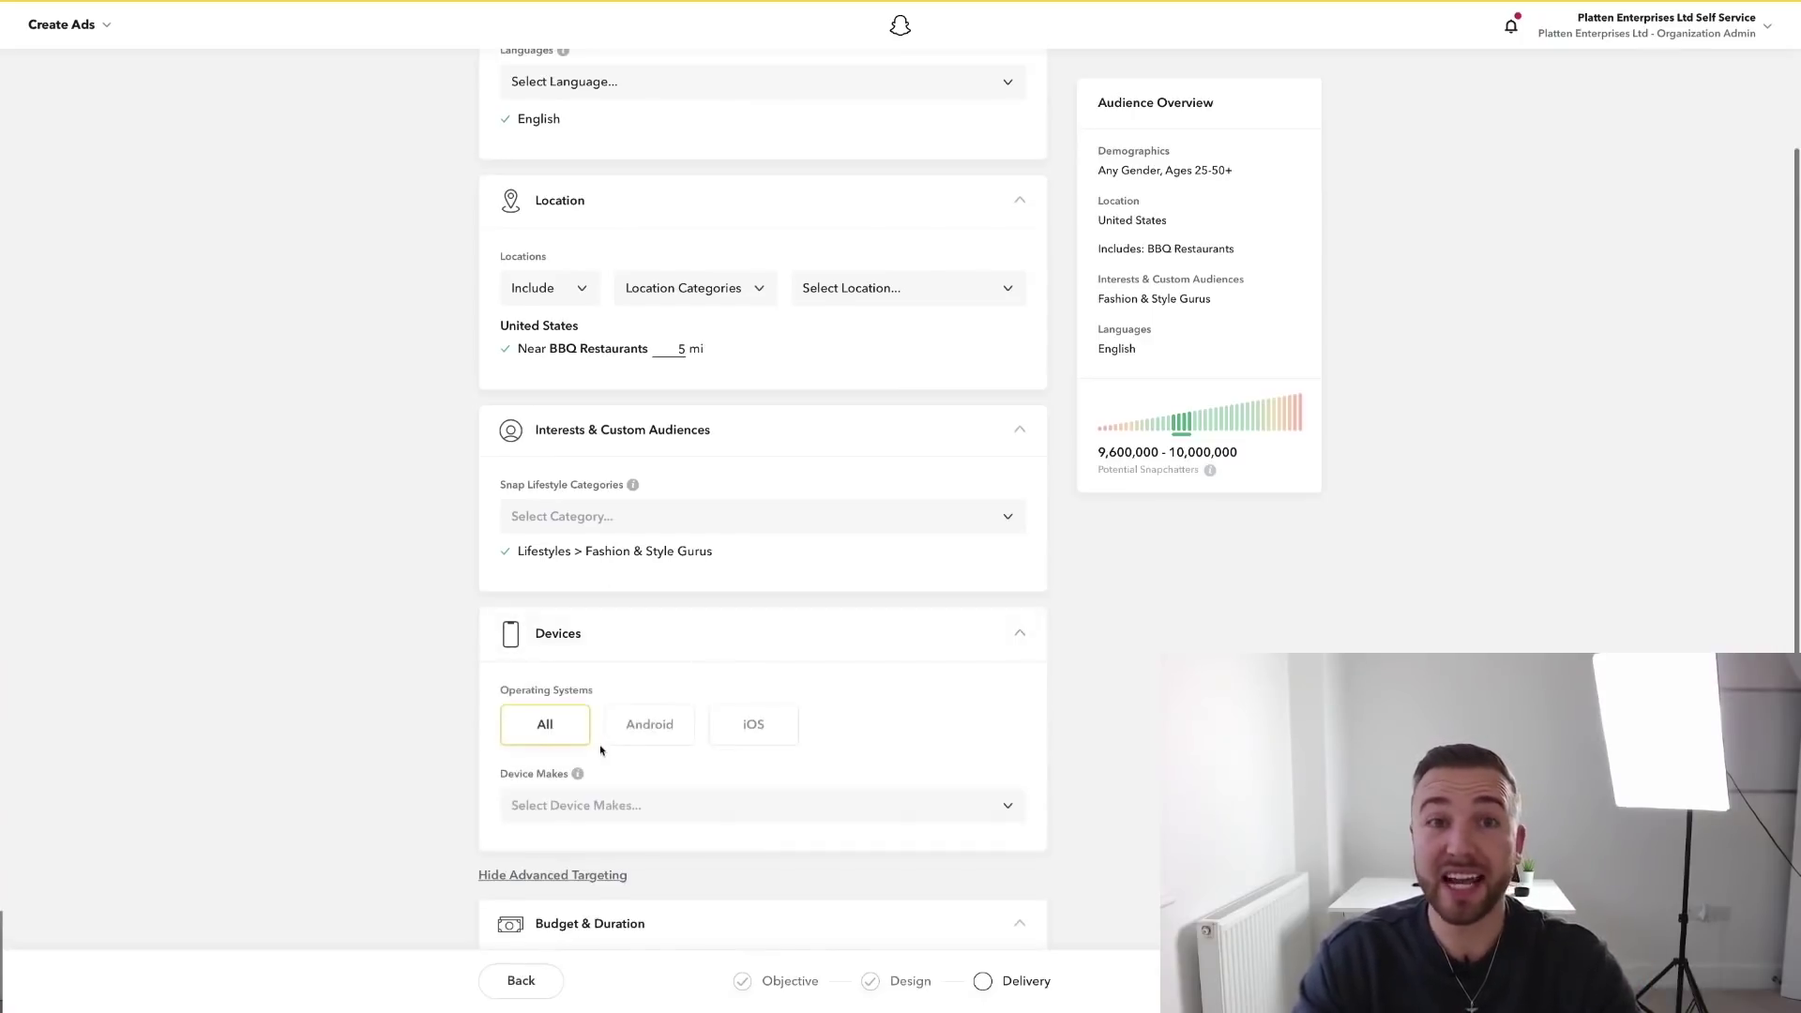
{"action": "scroll", "coordinate": [634, 677], "scroll_direction": "down", "scroll_amount": 1}
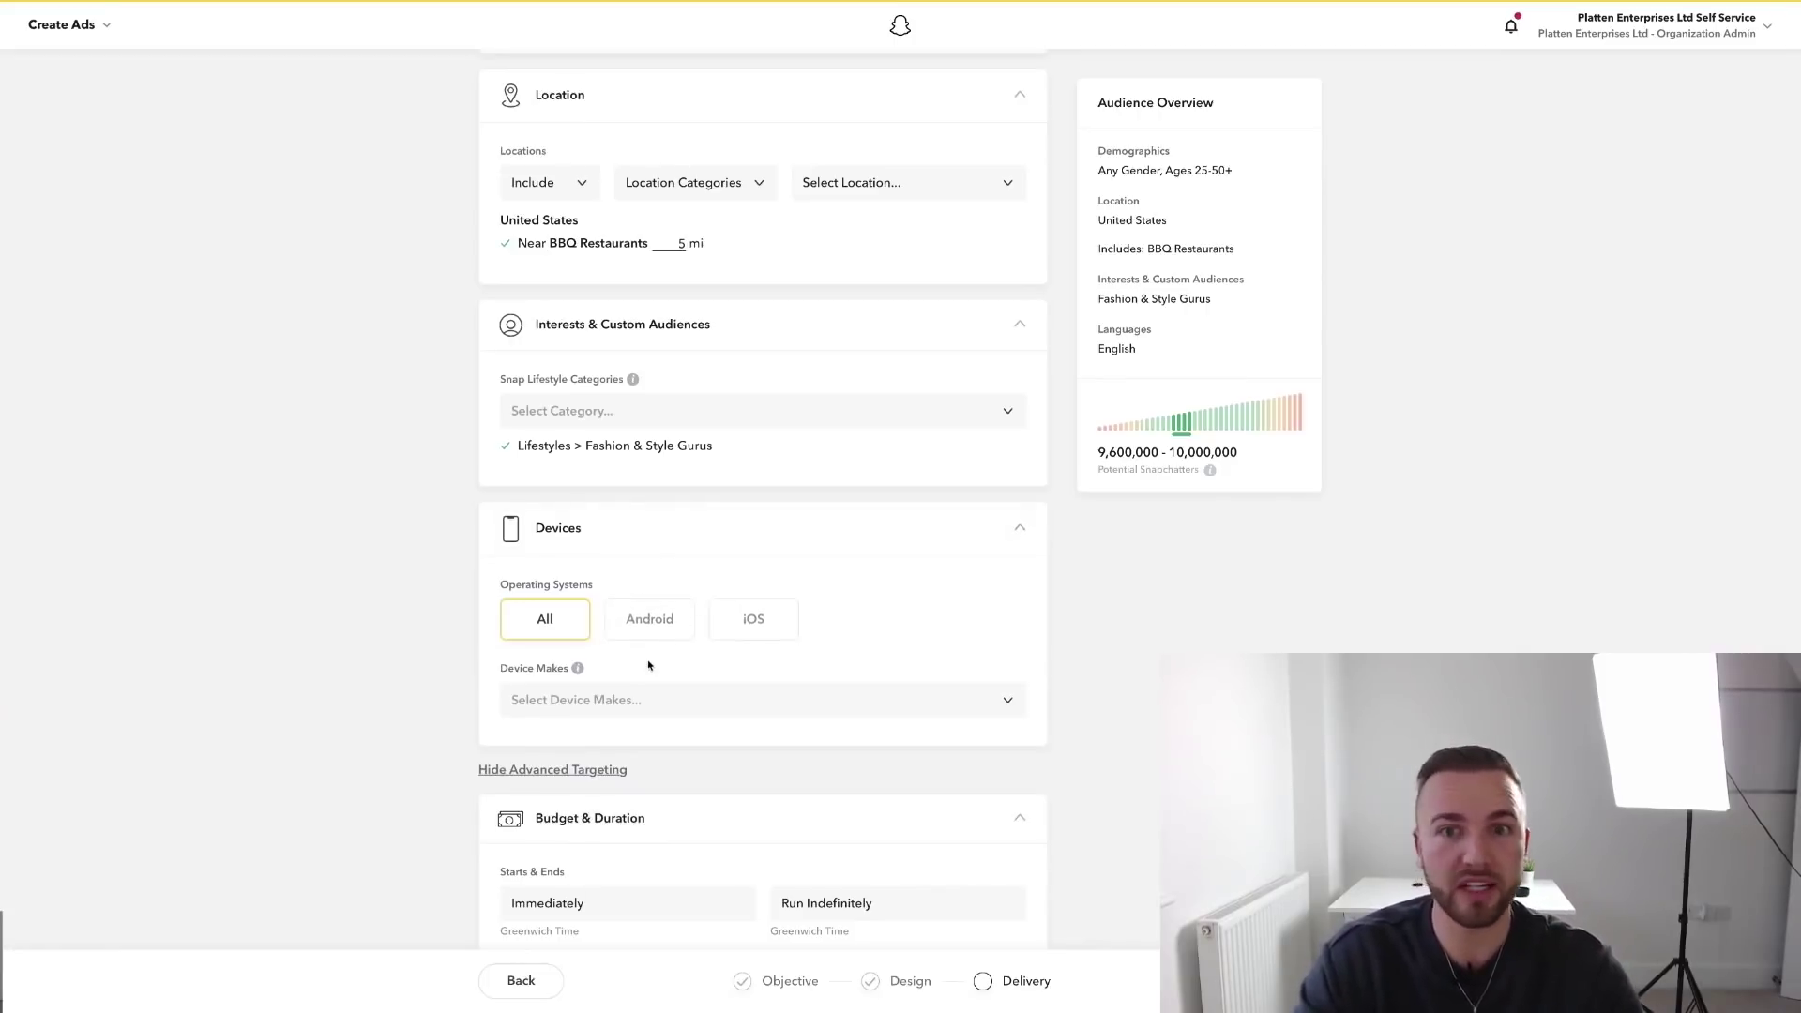
{"action": "left_click", "coordinate": [627, 697]}
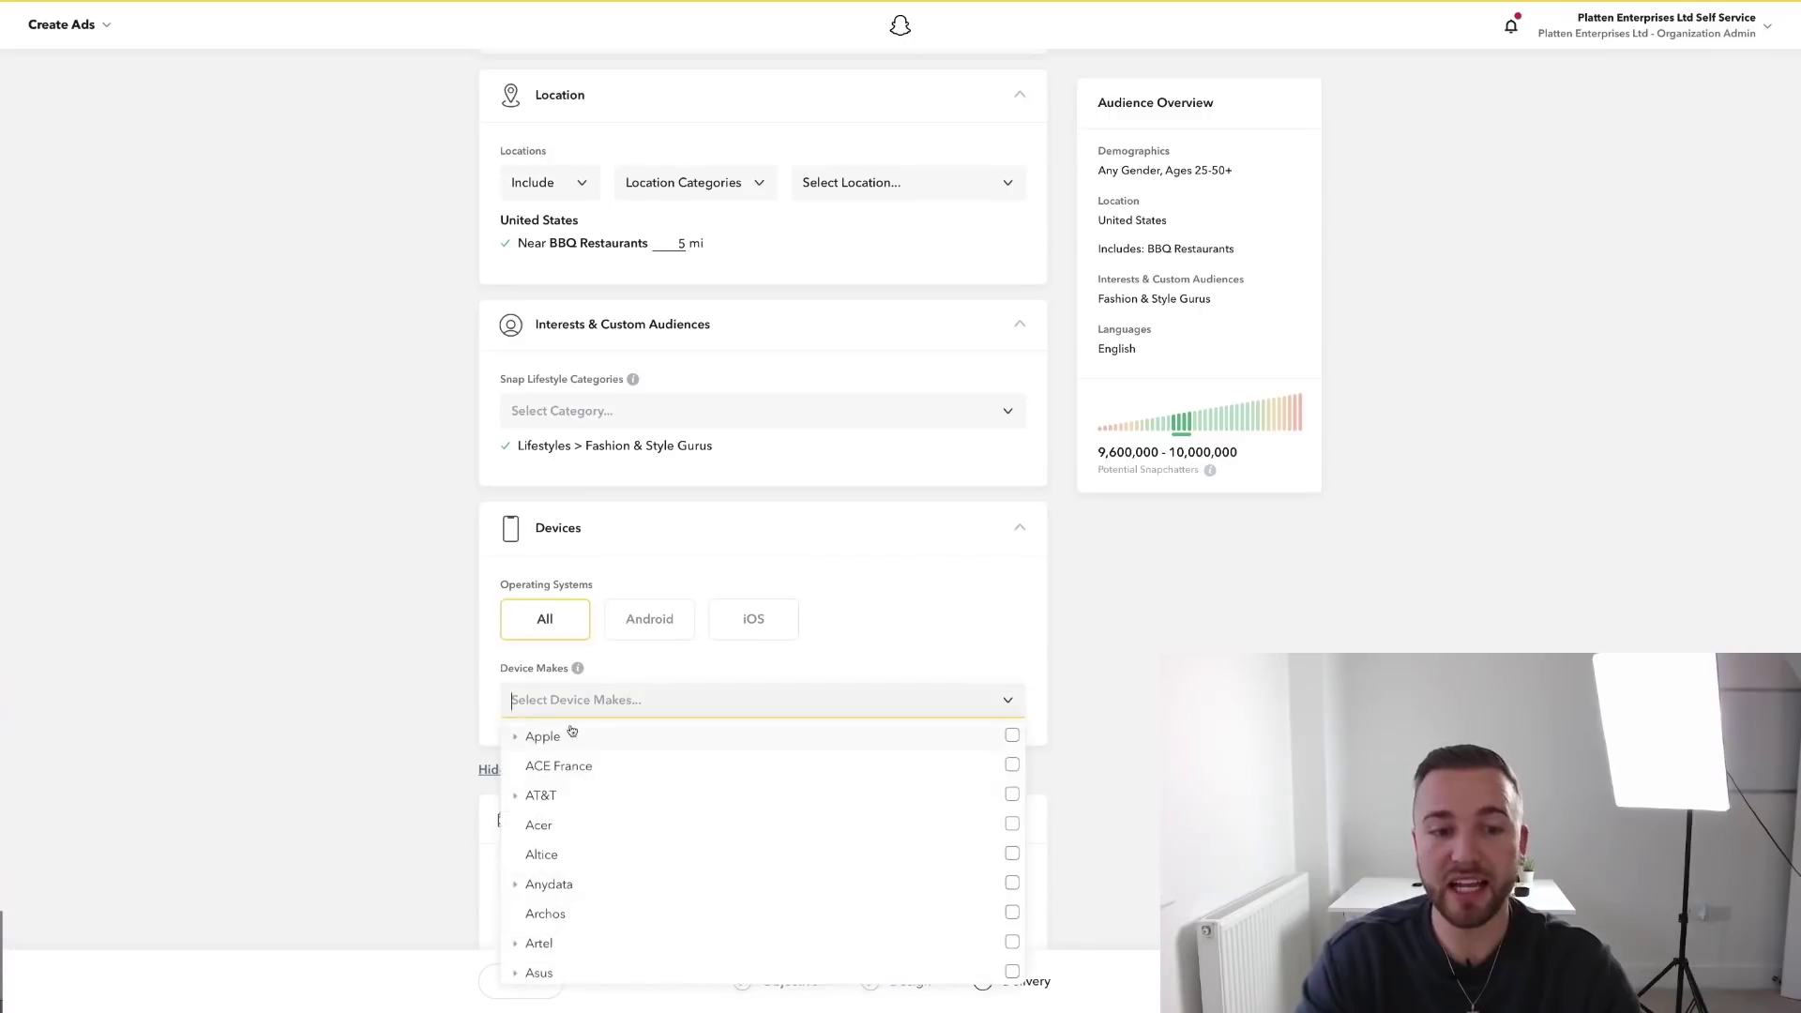
{"action": "left_click", "coordinate": [415, 772]}
Check the start and end date choices in the budget and duration settings without changing them
{"action": "scroll", "coordinate": [412, 771], "scroll_direction": "down", "scroll_amount": 4}
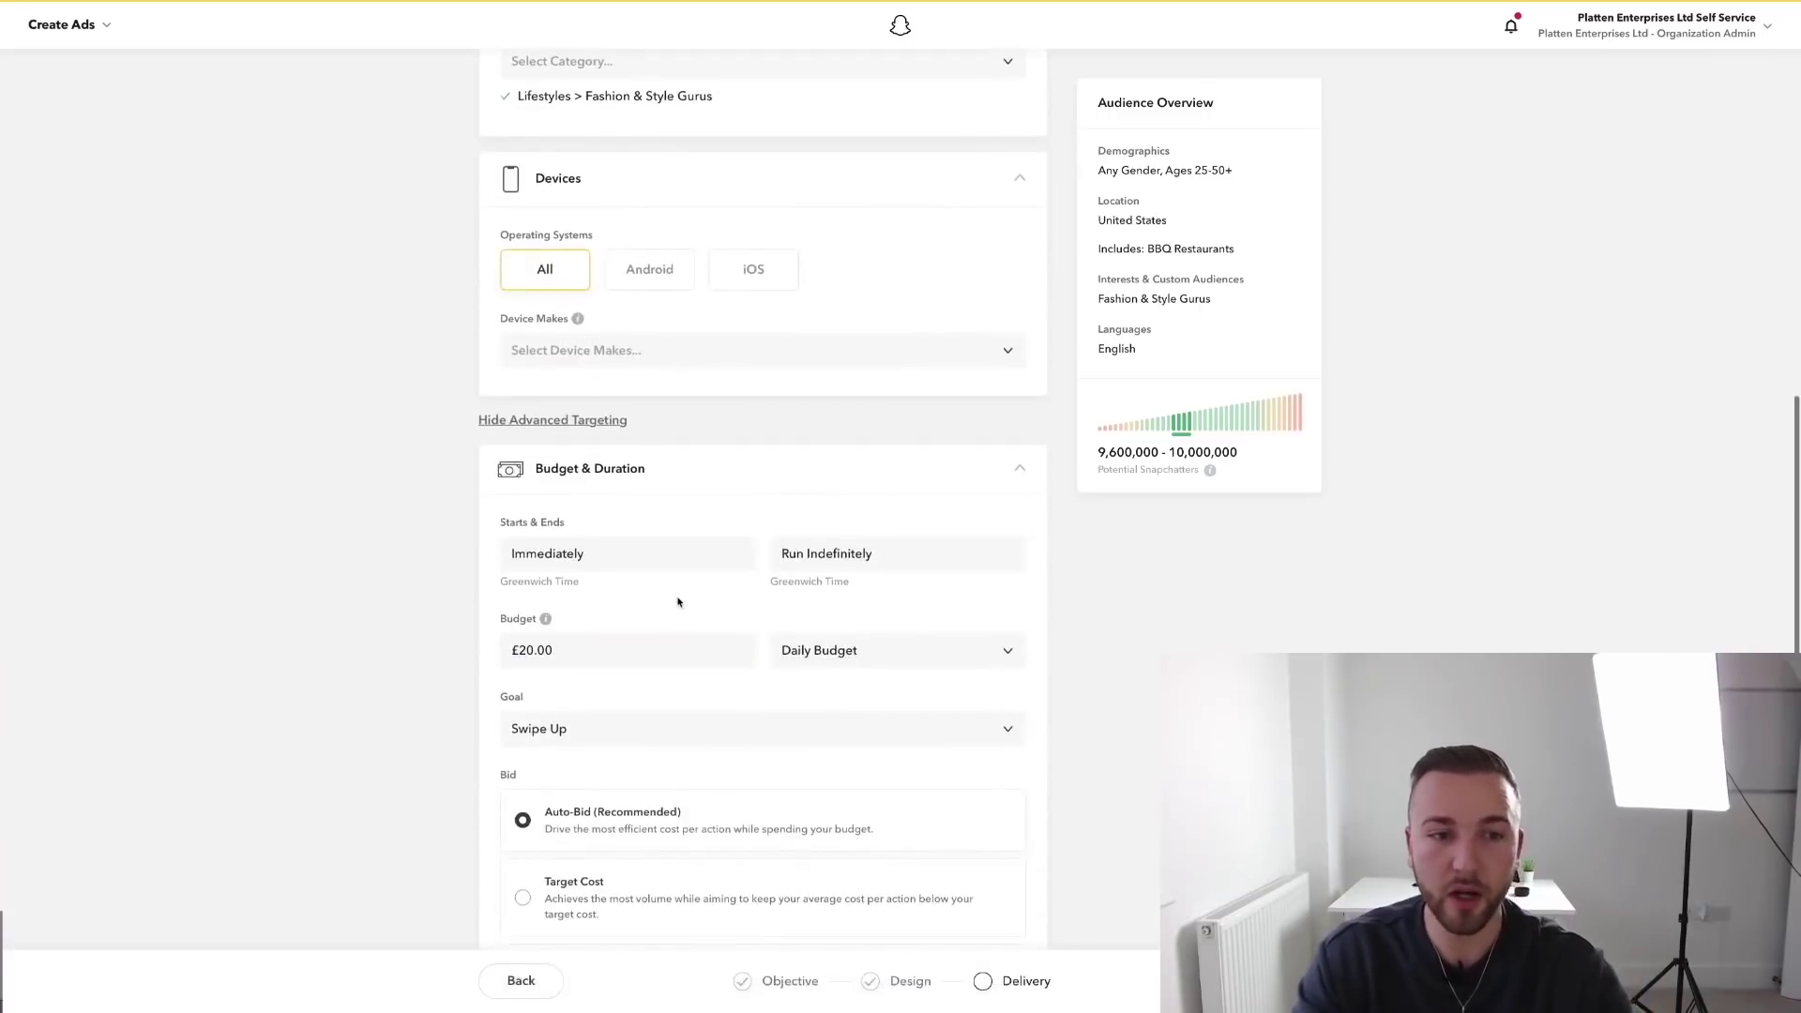
{"action": "scroll", "coordinate": [675, 604], "scroll_direction": "down", "scroll_amount": 2}
{"action": "left_click", "coordinate": [581, 447]}
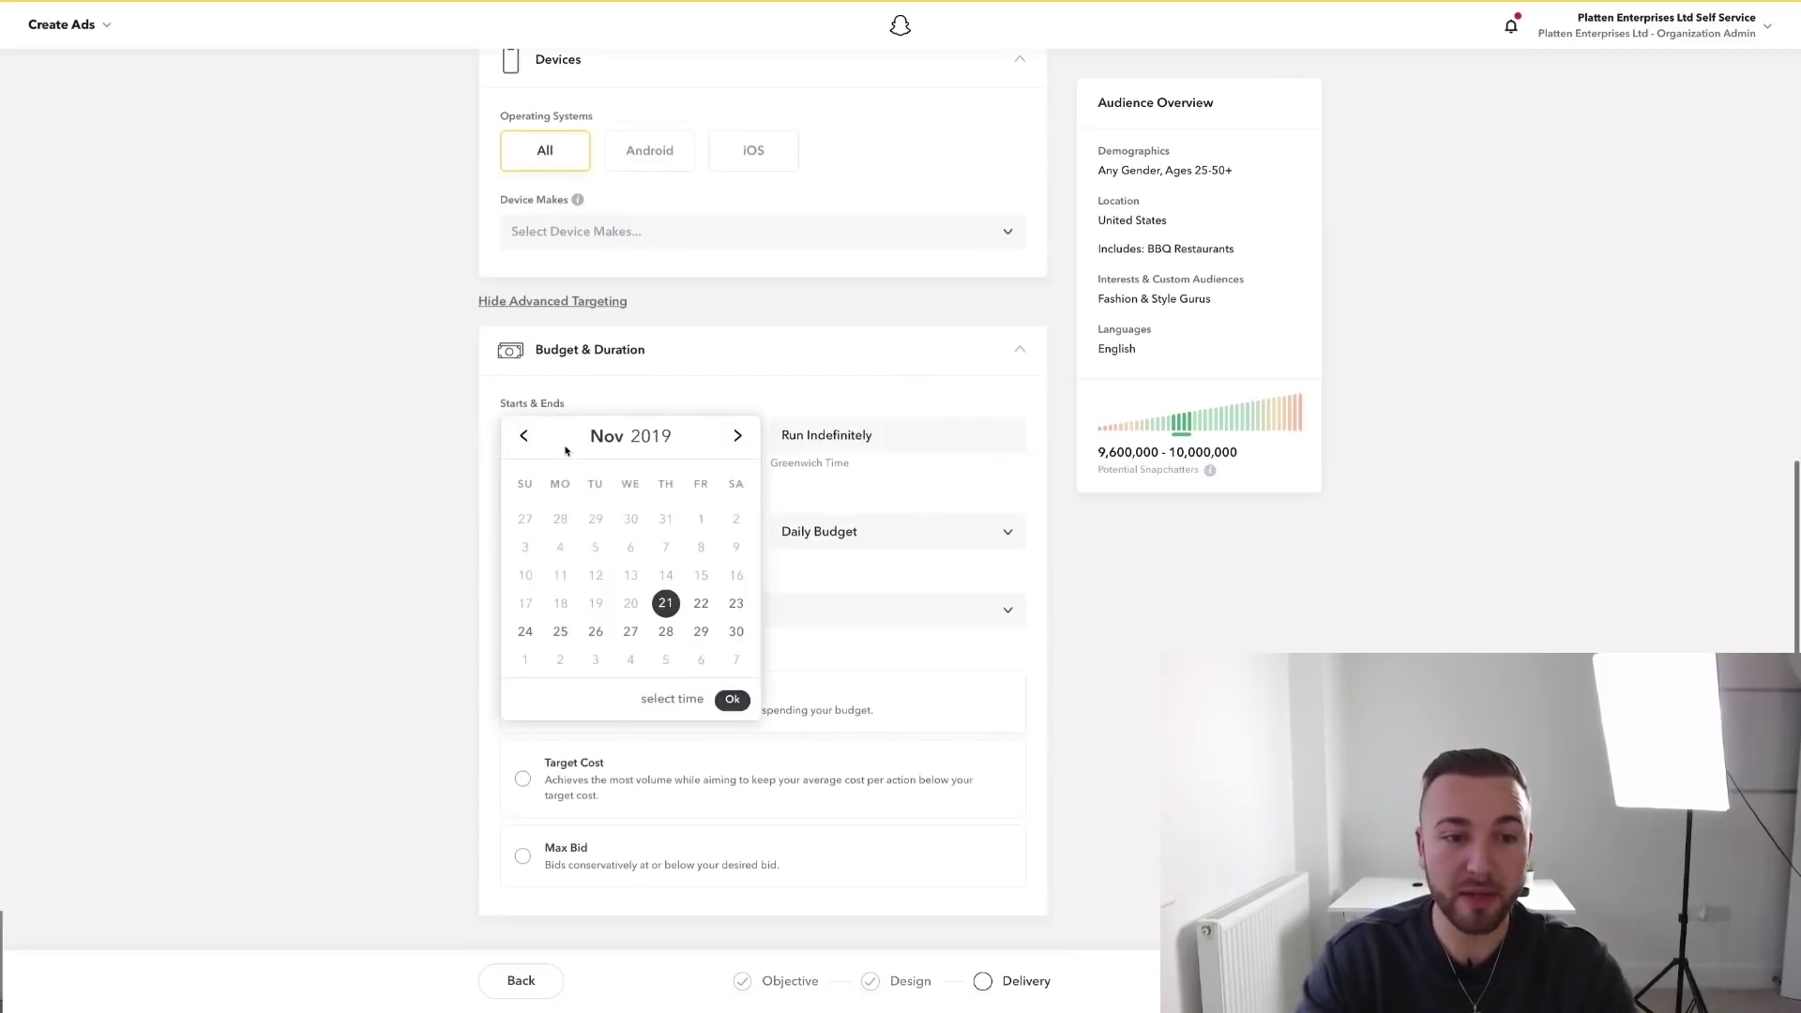
{"action": "left_click", "coordinate": [1082, 644]}
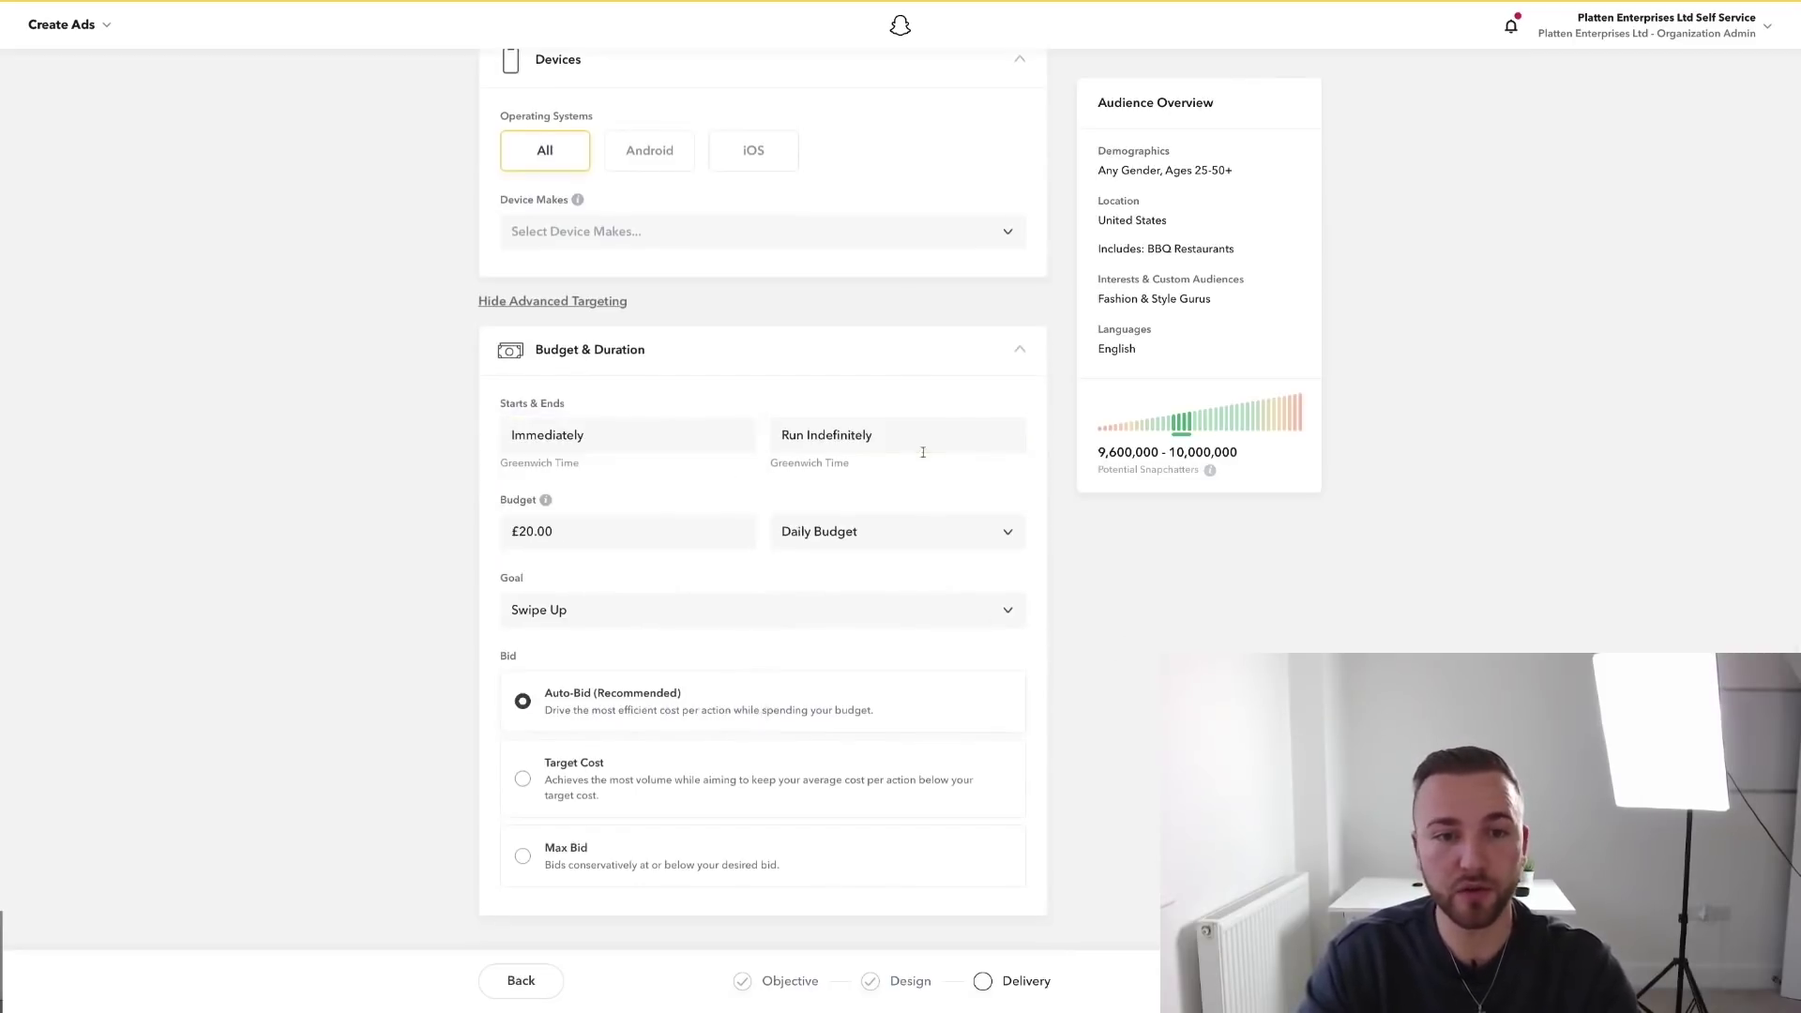
{"action": "left_click", "coordinate": [900, 446]}
{"action": "left_click", "coordinate": [1183, 677]}
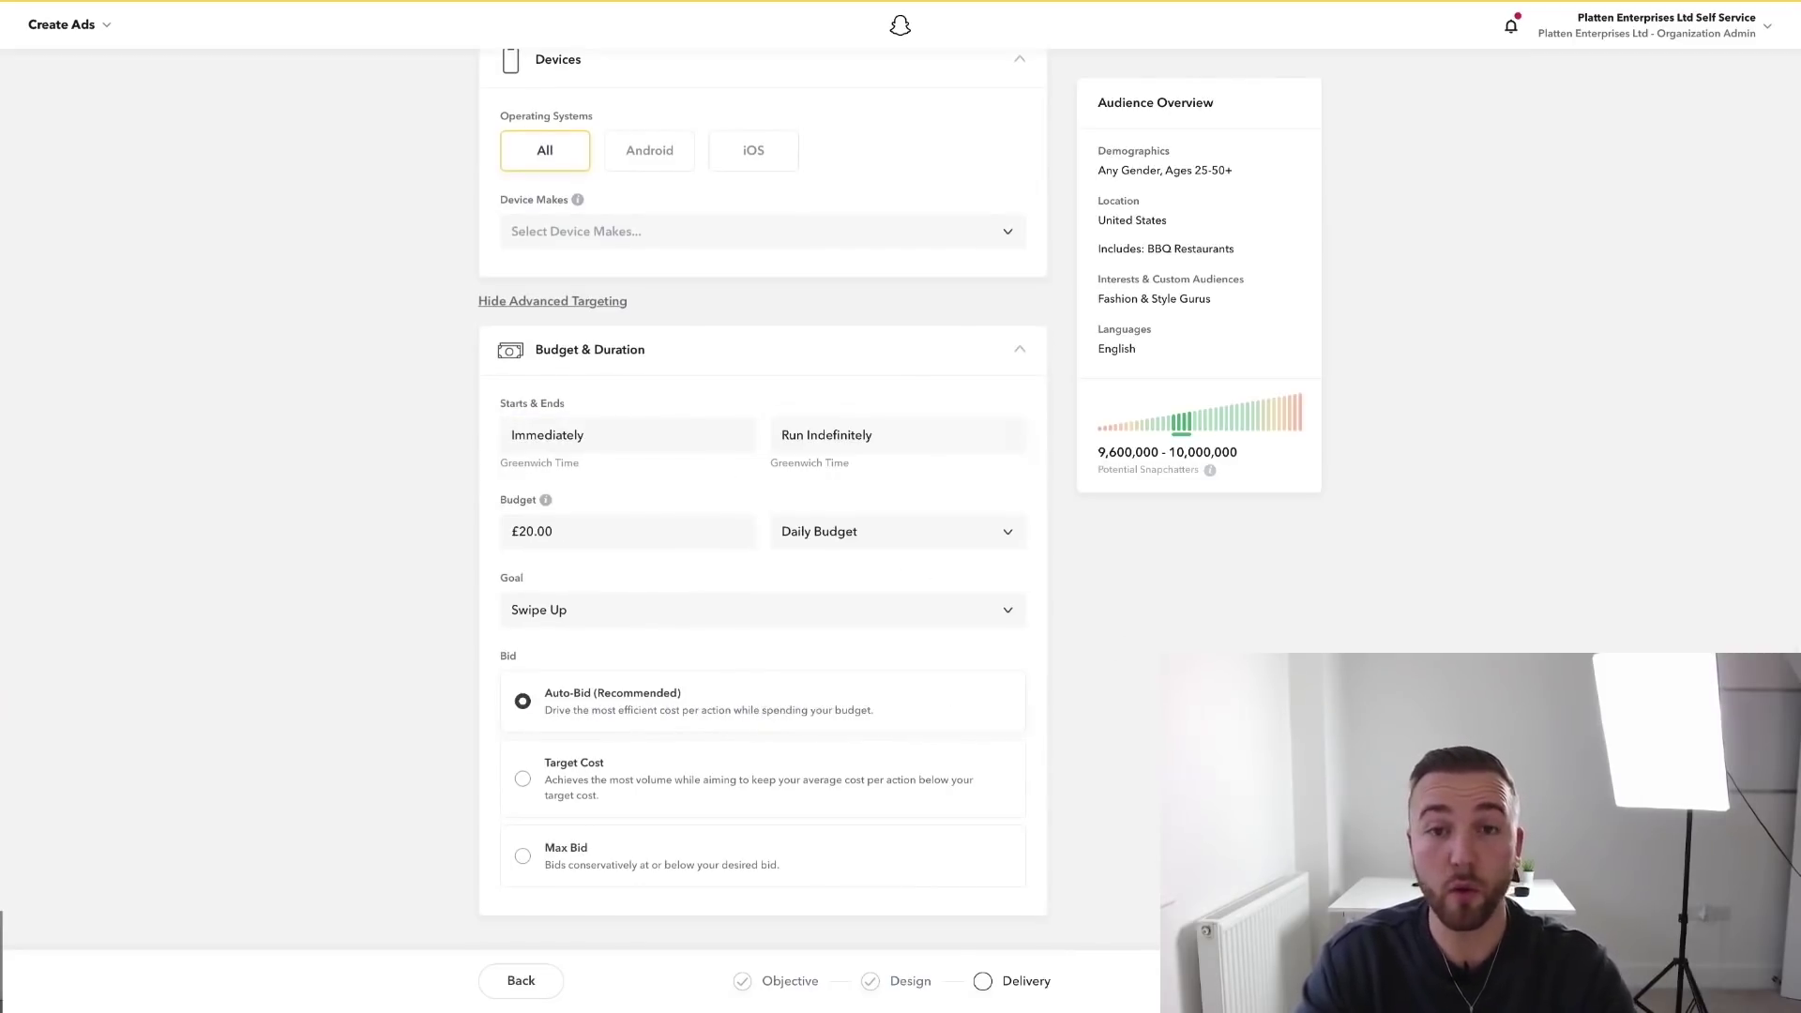
Check the daily budget amount, the optimization goal choices and the bid options
{"action": "left_click", "coordinate": [546, 531]}
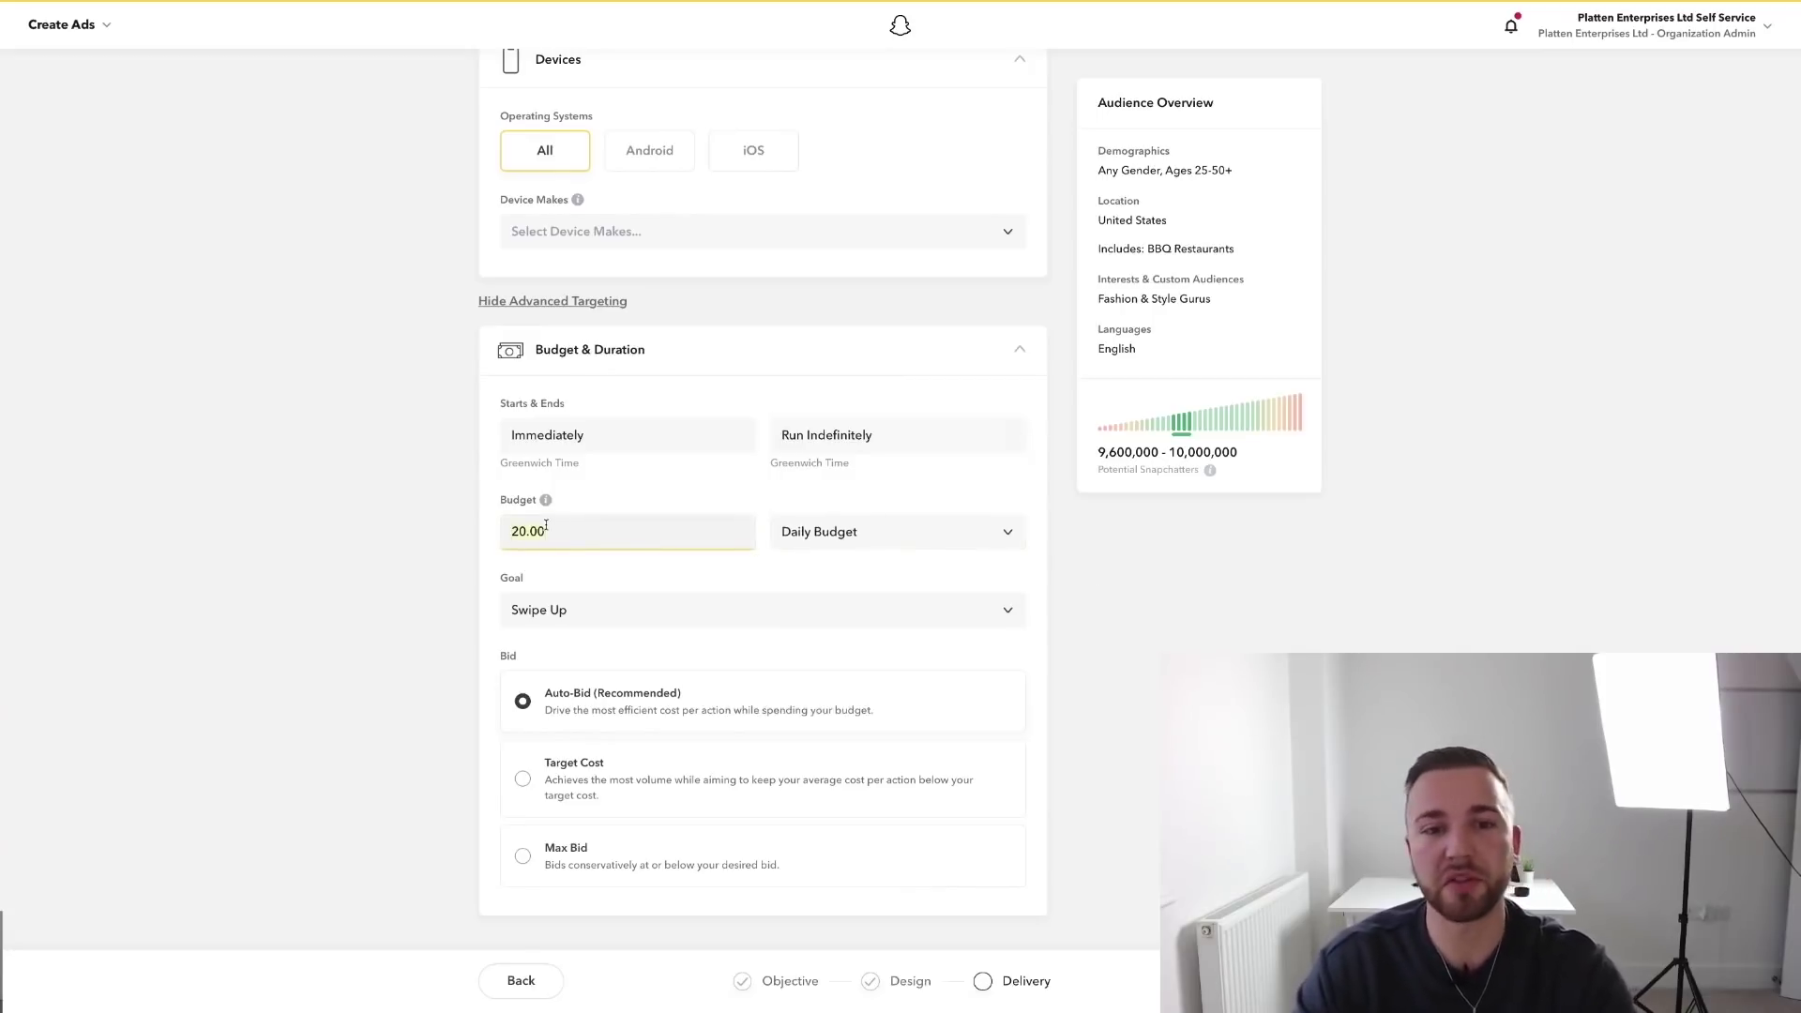
{"action": "left_click", "coordinate": [657, 584]}
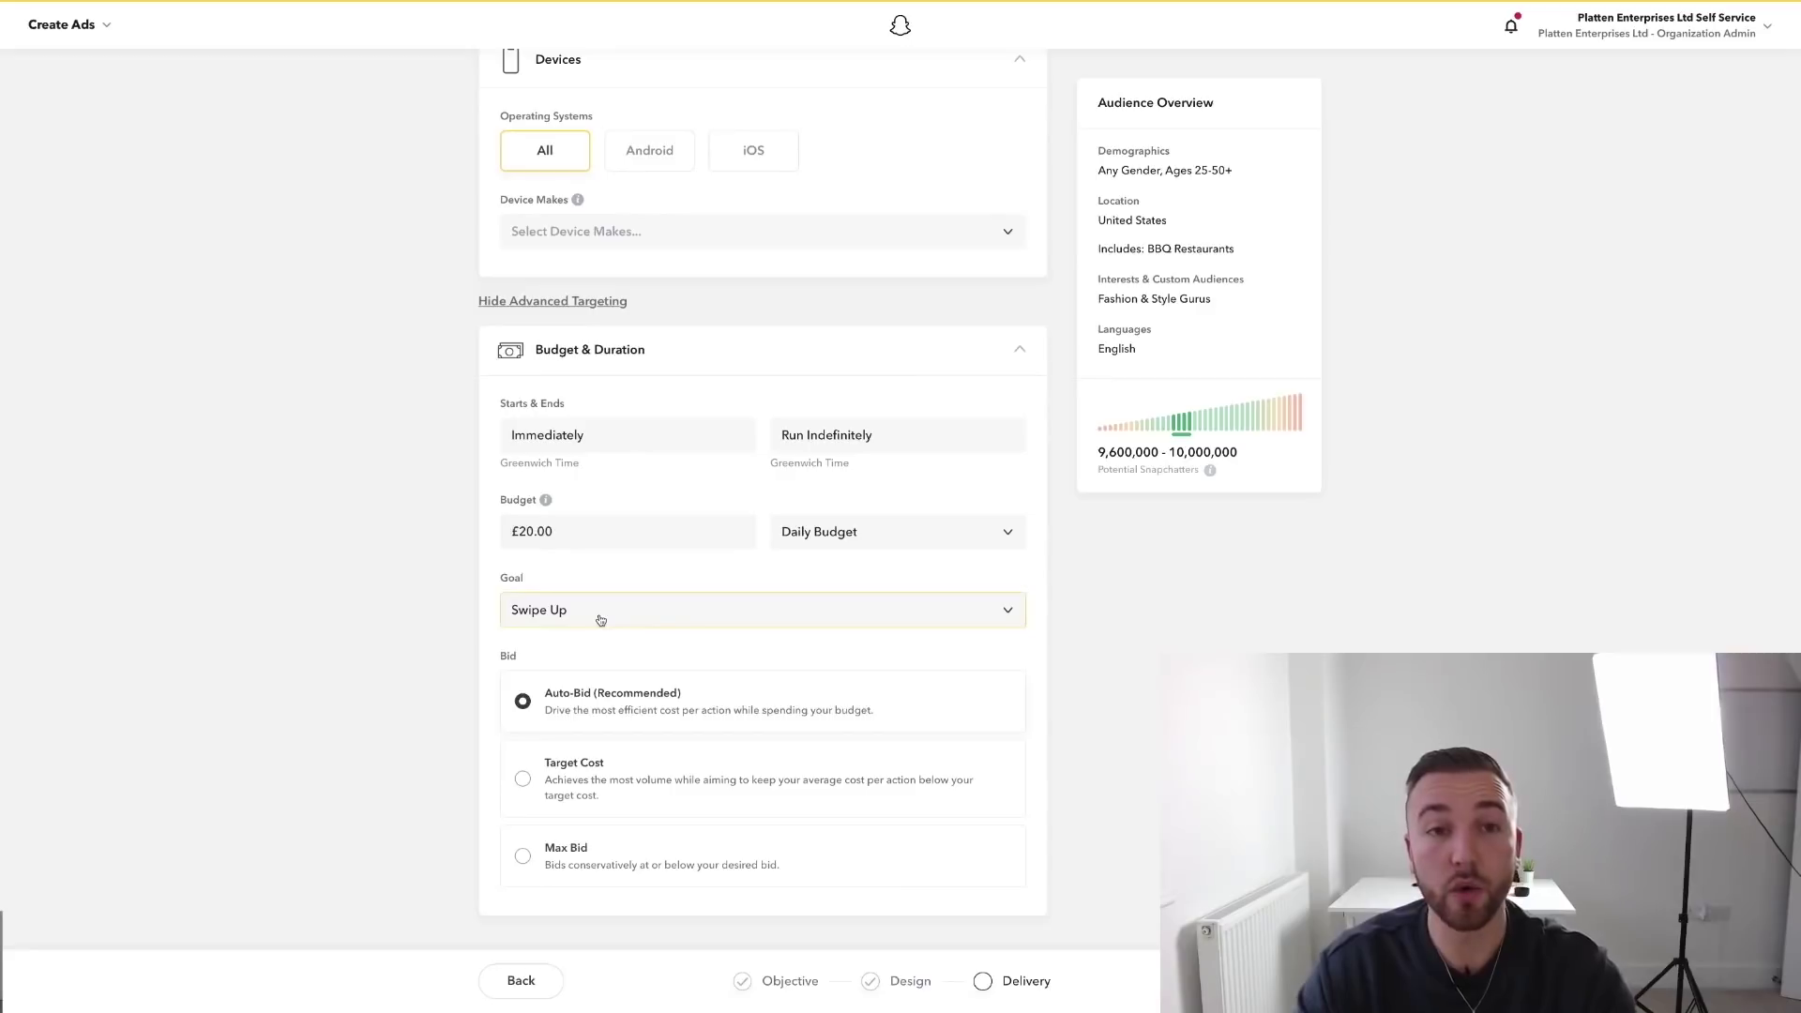
{"action": "left_click", "coordinate": [600, 619]}
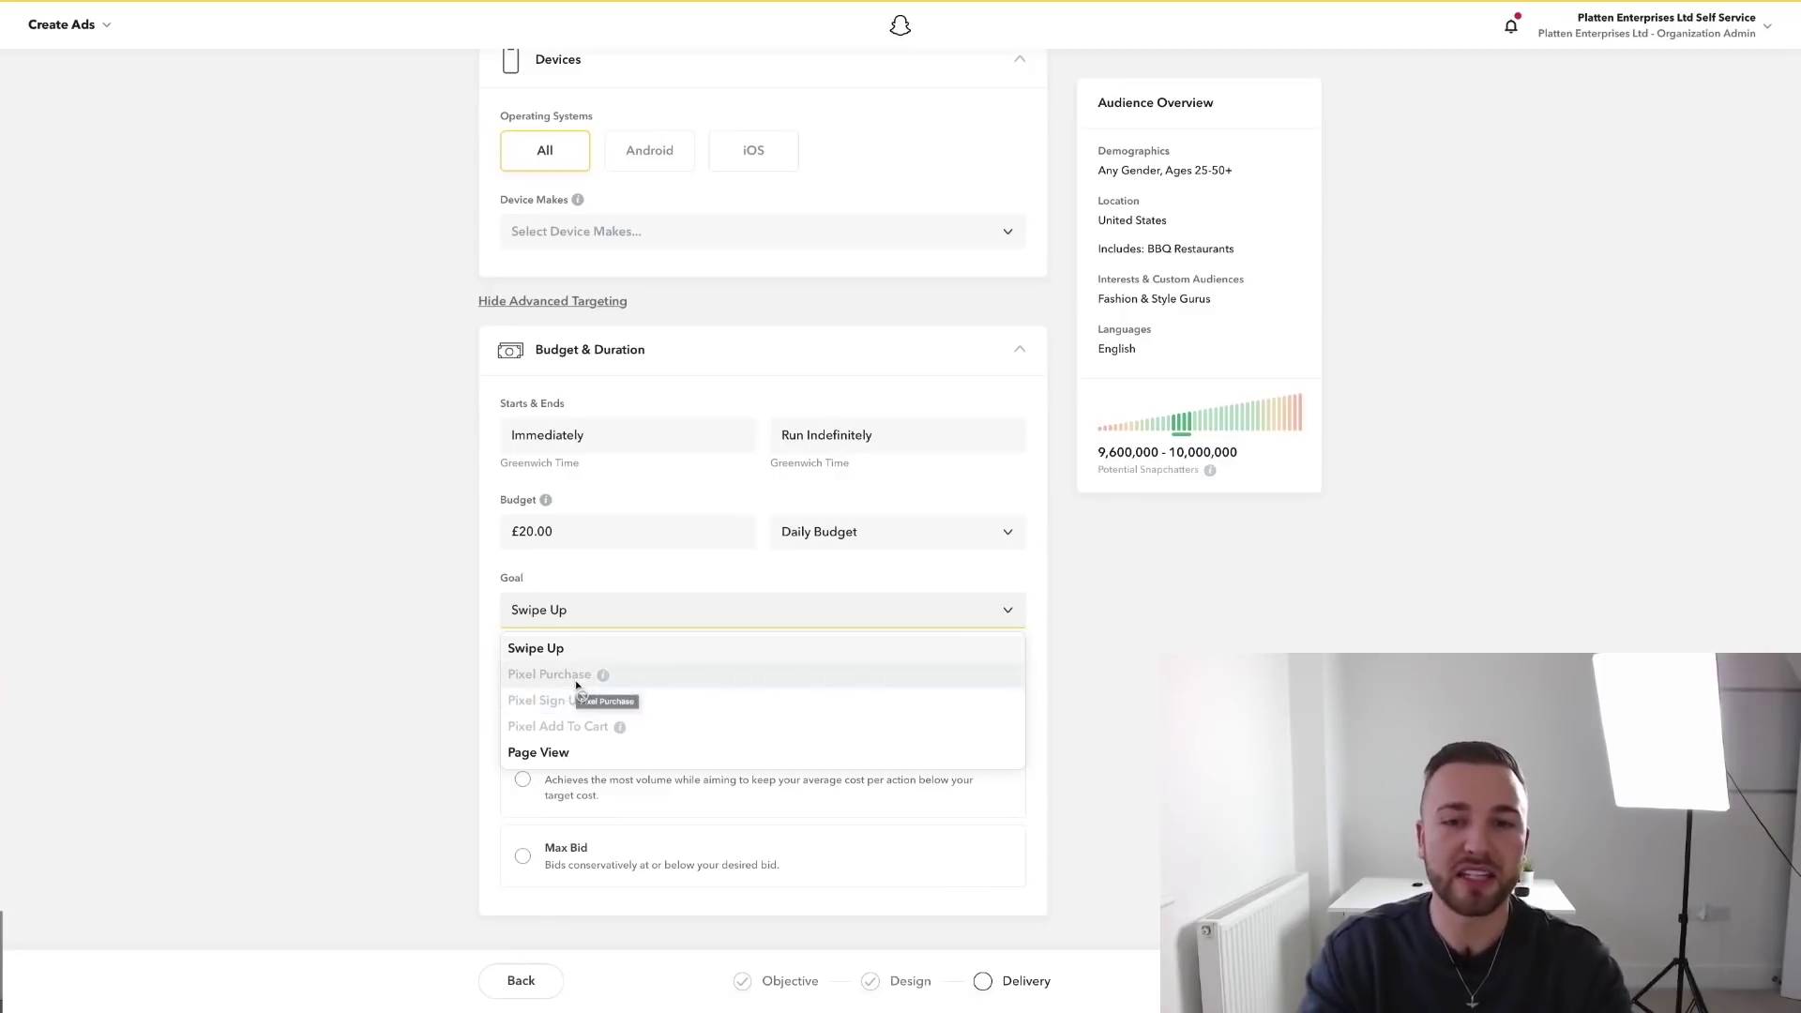
{"action": "left_click", "coordinate": [429, 656]}
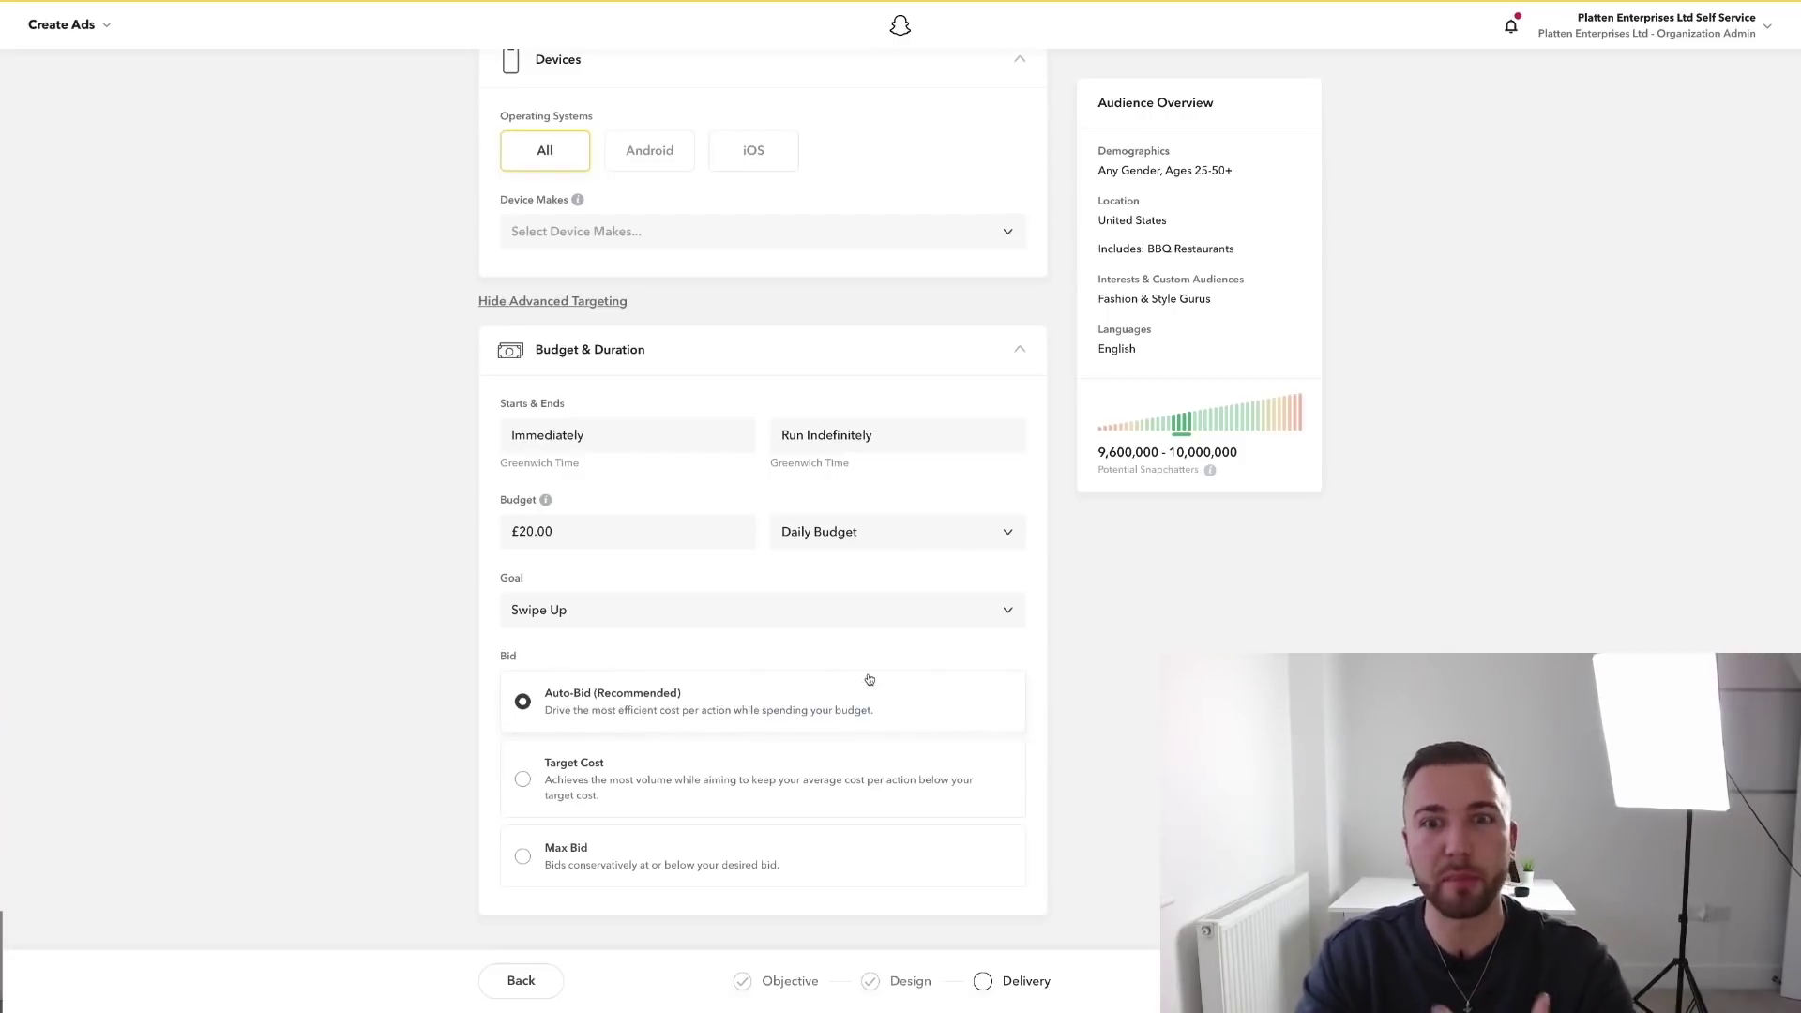
{"action": "scroll", "coordinate": [1145, 738], "scroll_direction": "down", "scroll_amount": 1}
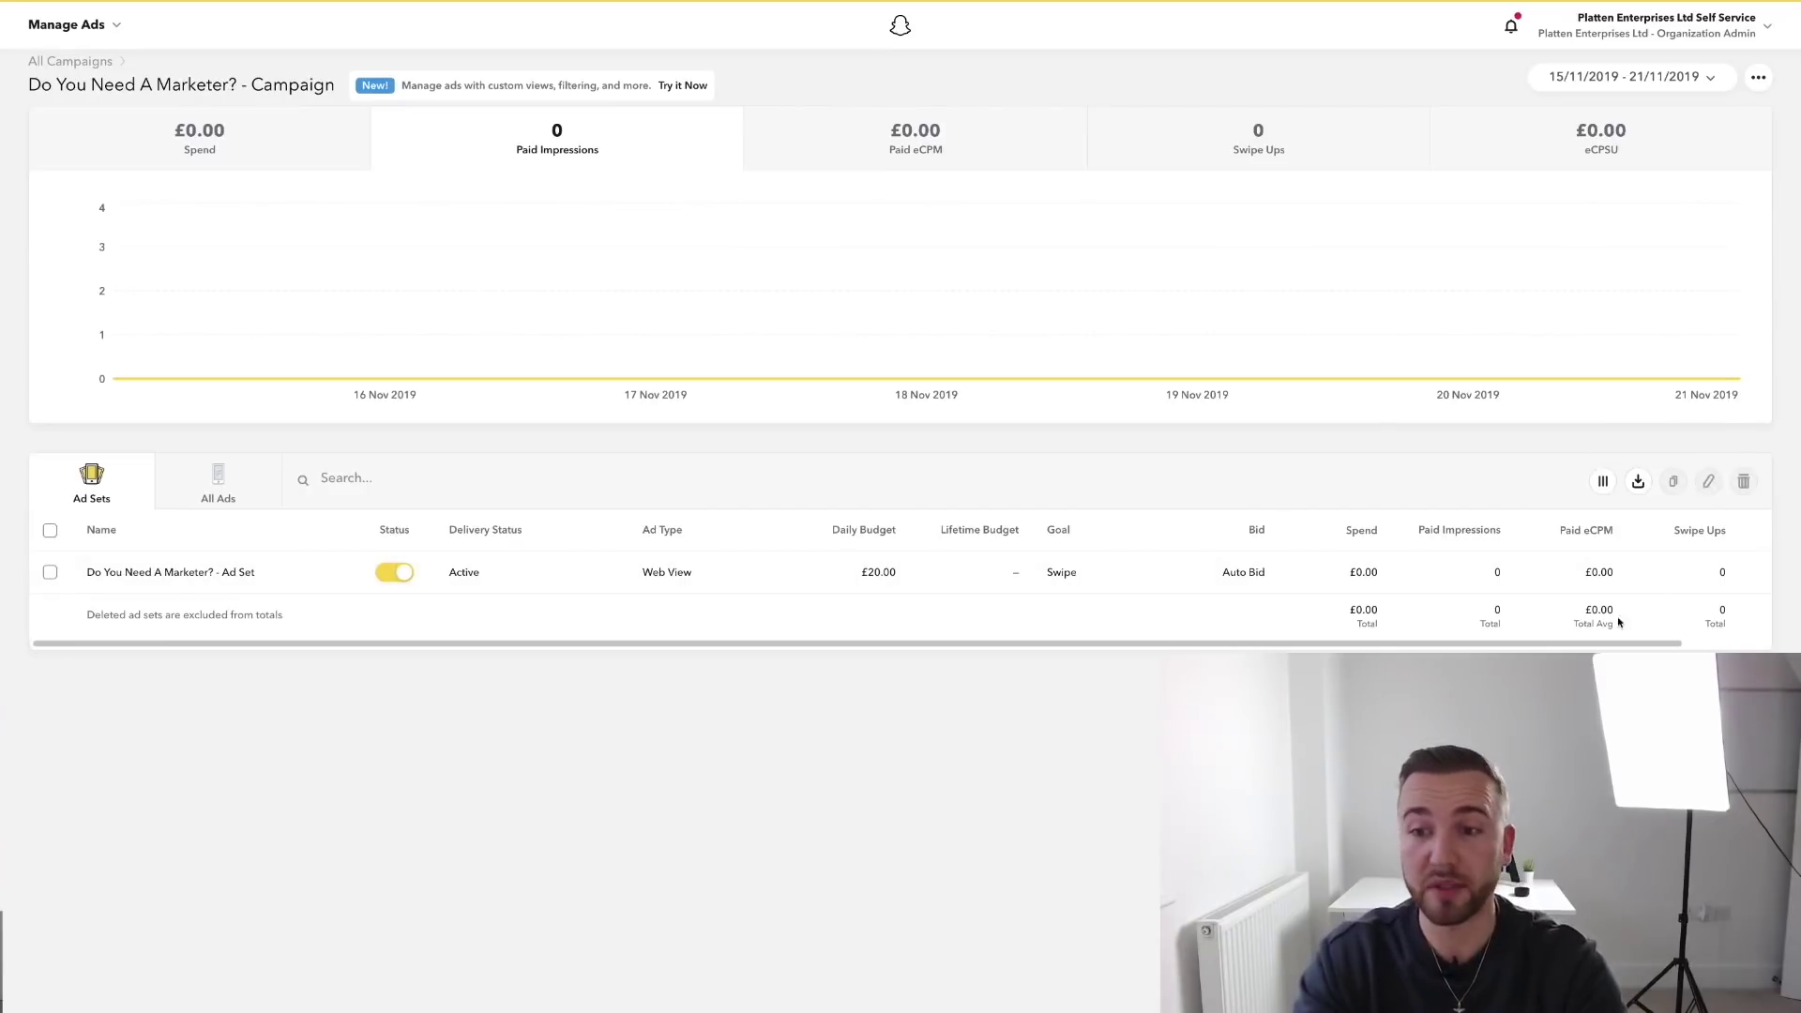
Look through the metrics available for customizing the ad set table's columns, down to the app installs section, without saving changes
{"action": "left_click", "coordinate": [1603, 483]}
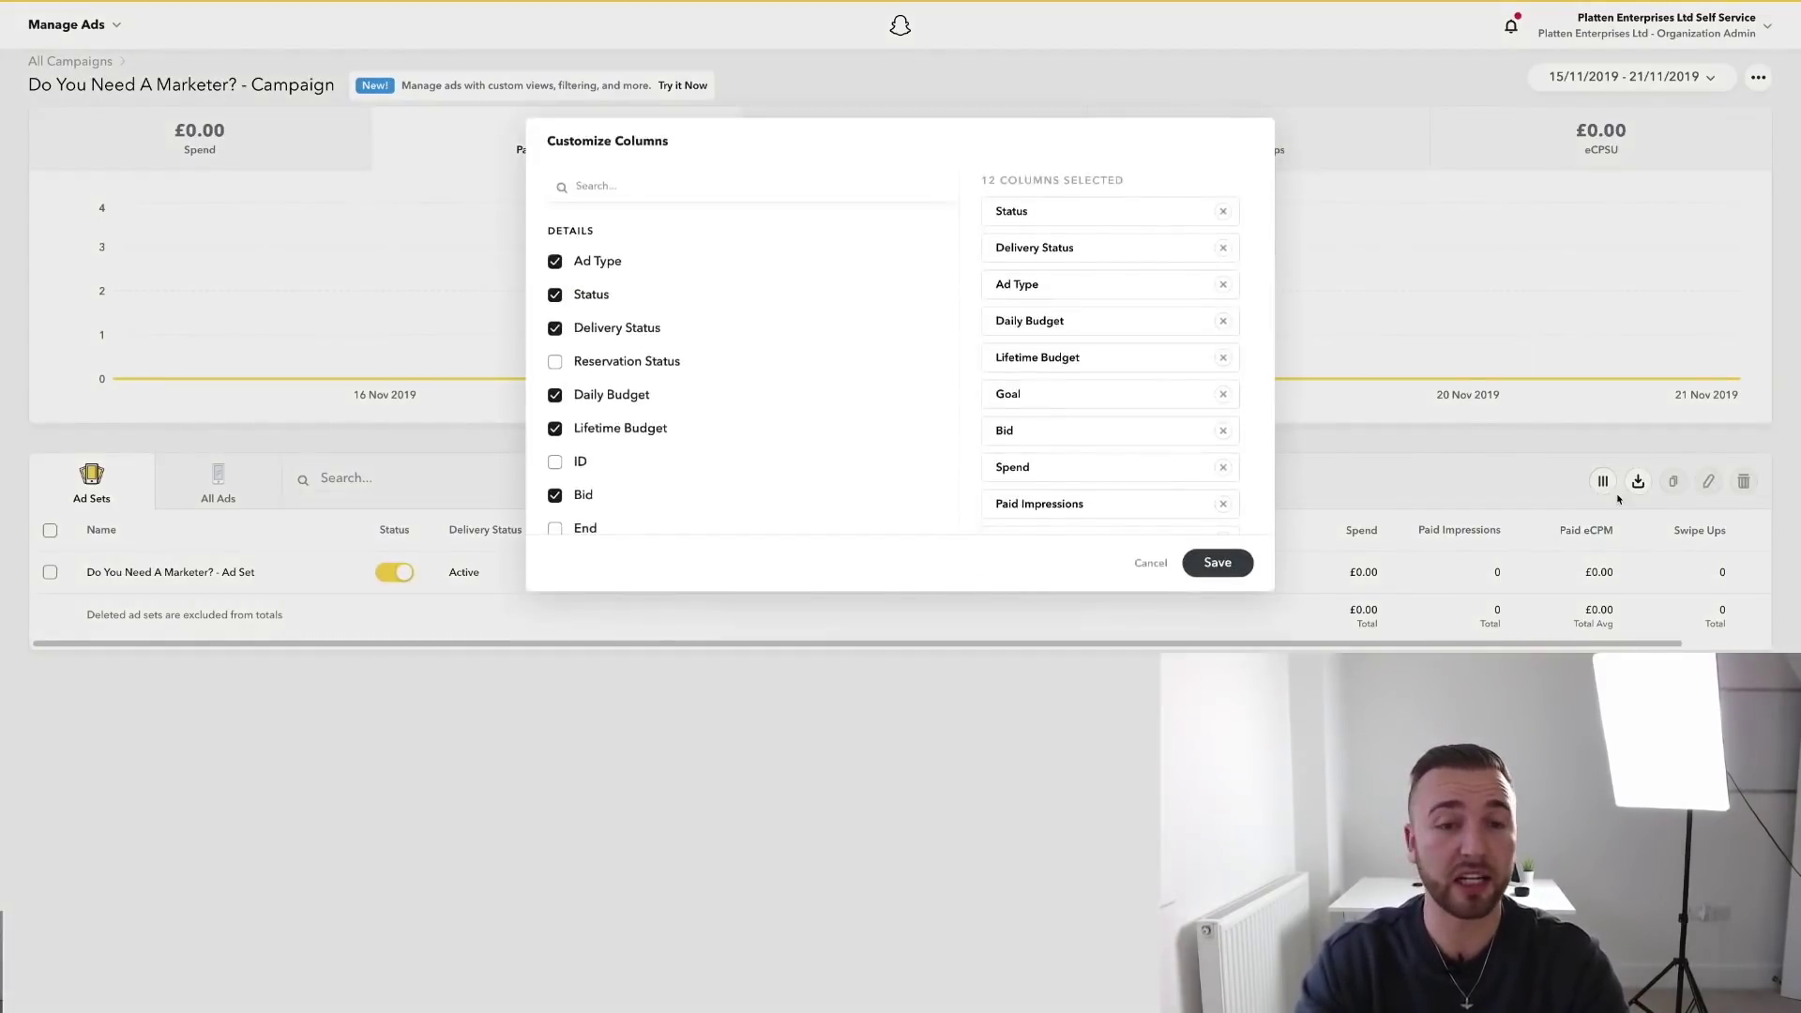
{"action": "scroll", "coordinate": [601, 375], "scroll_direction": "down", "scroll_amount": 10}
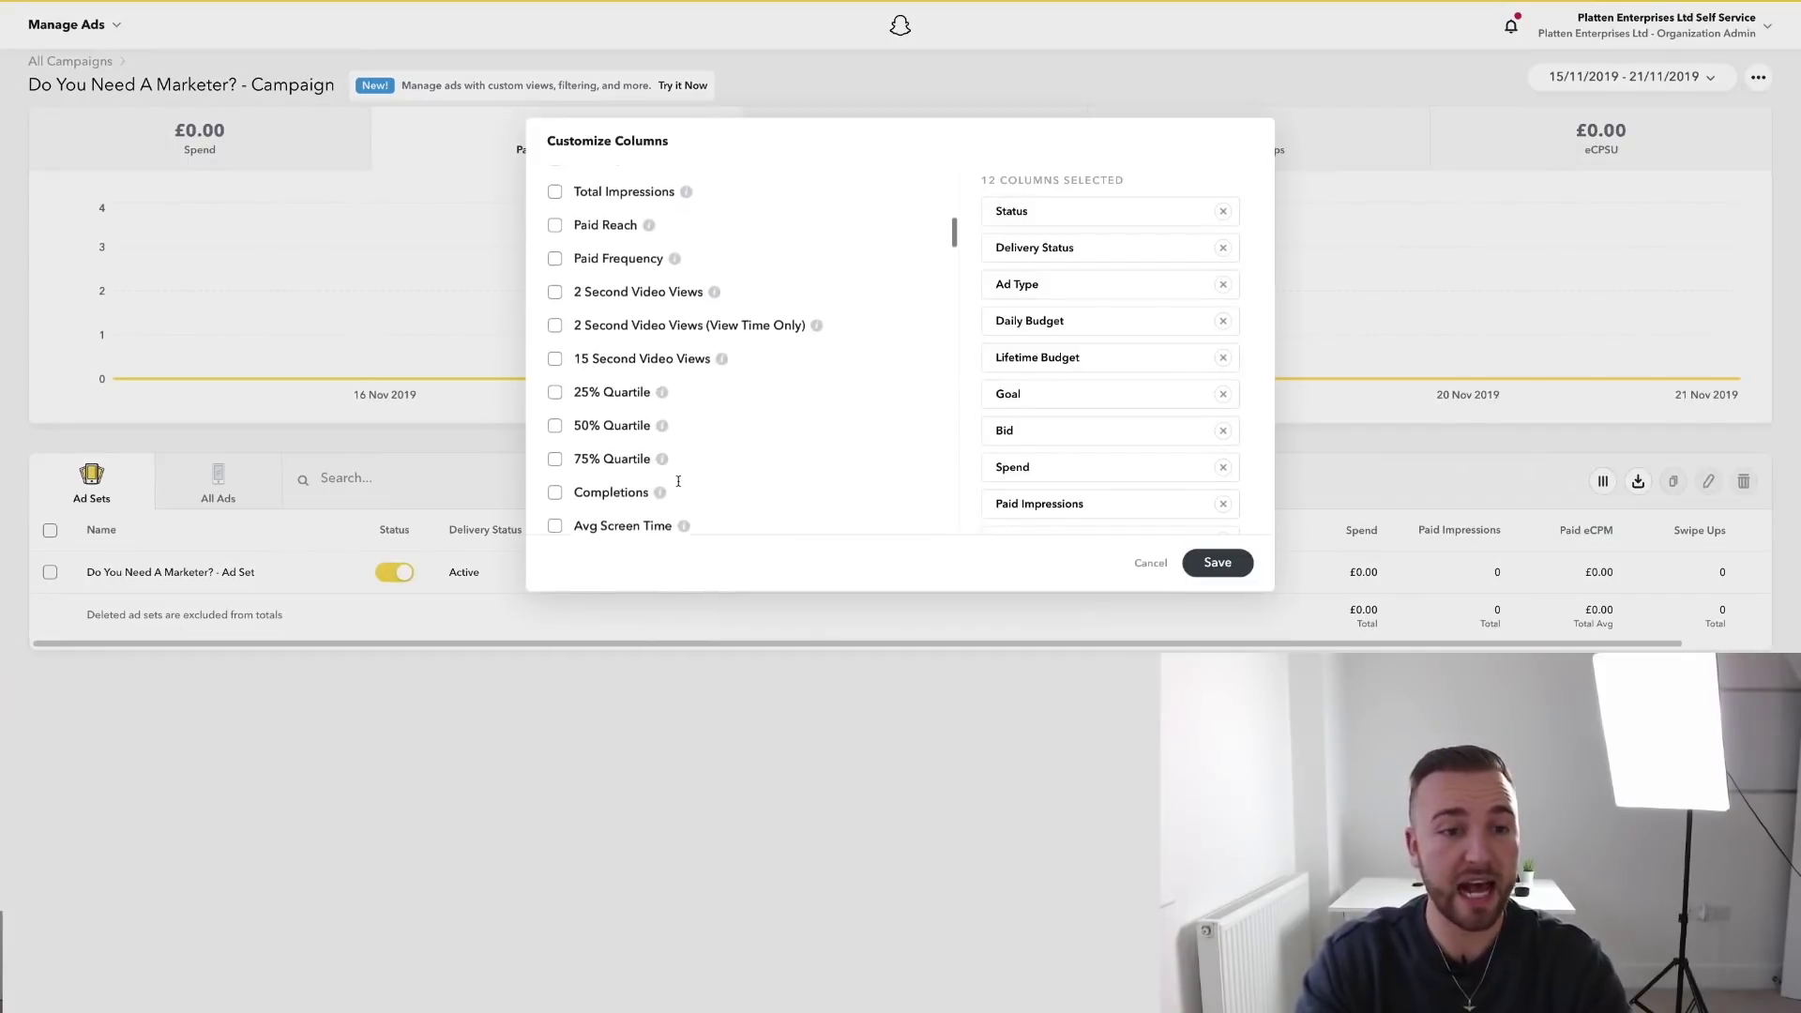
{"action": "scroll", "coordinate": [601, 328], "scroll_direction": "down", "scroll_amount": 5}
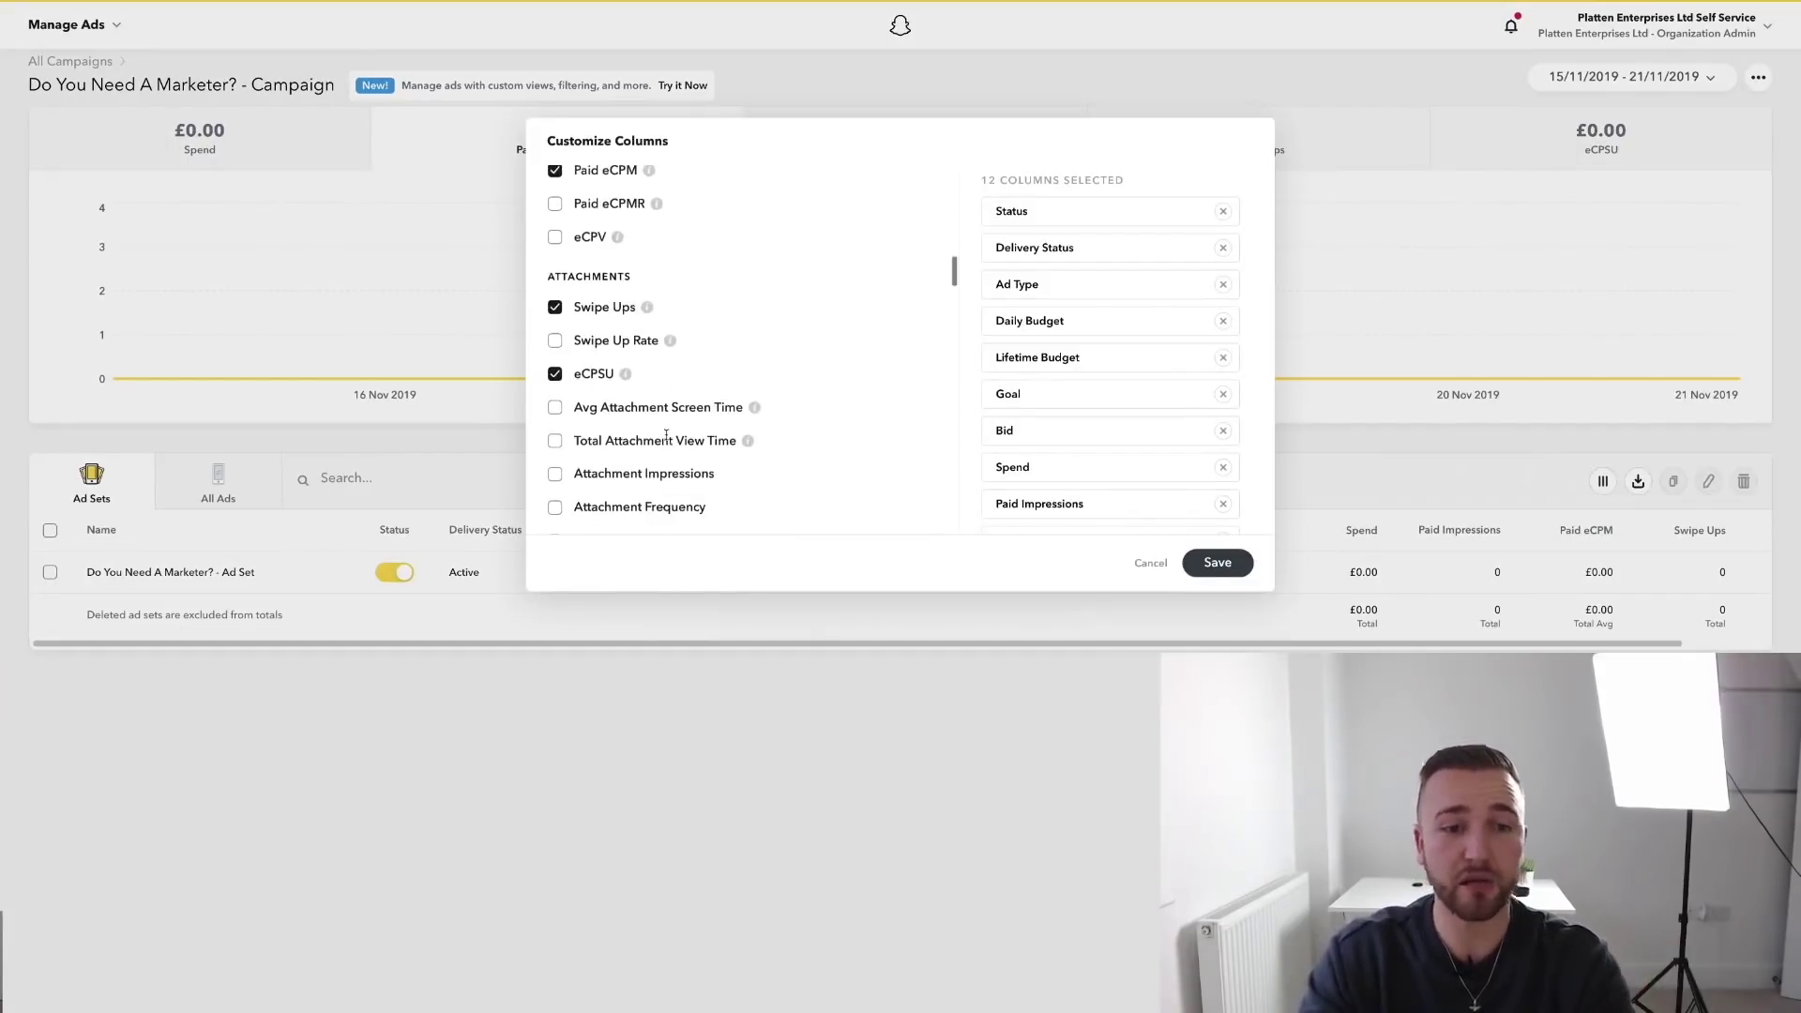
{"action": "scroll", "coordinate": [647, 309], "scroll_direction": "down", "scroll_amount": 3}
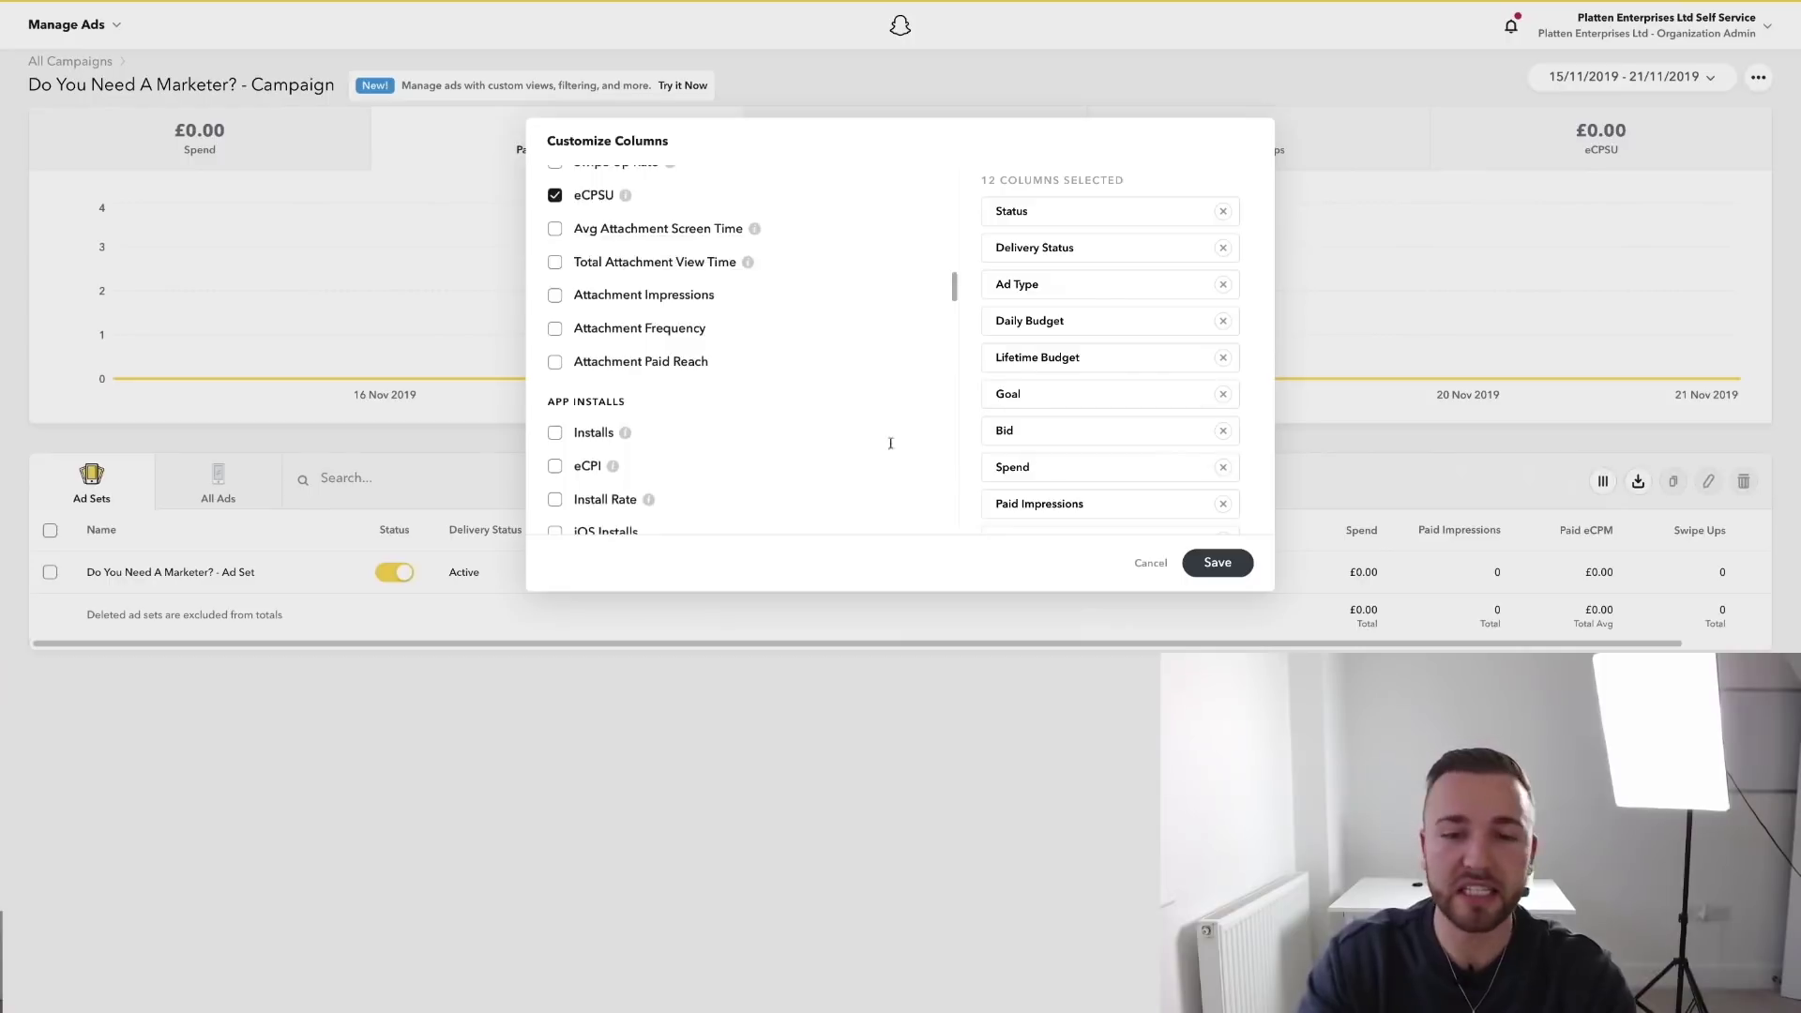
{"action": "left_click", "coordinate": [1149, 563]}
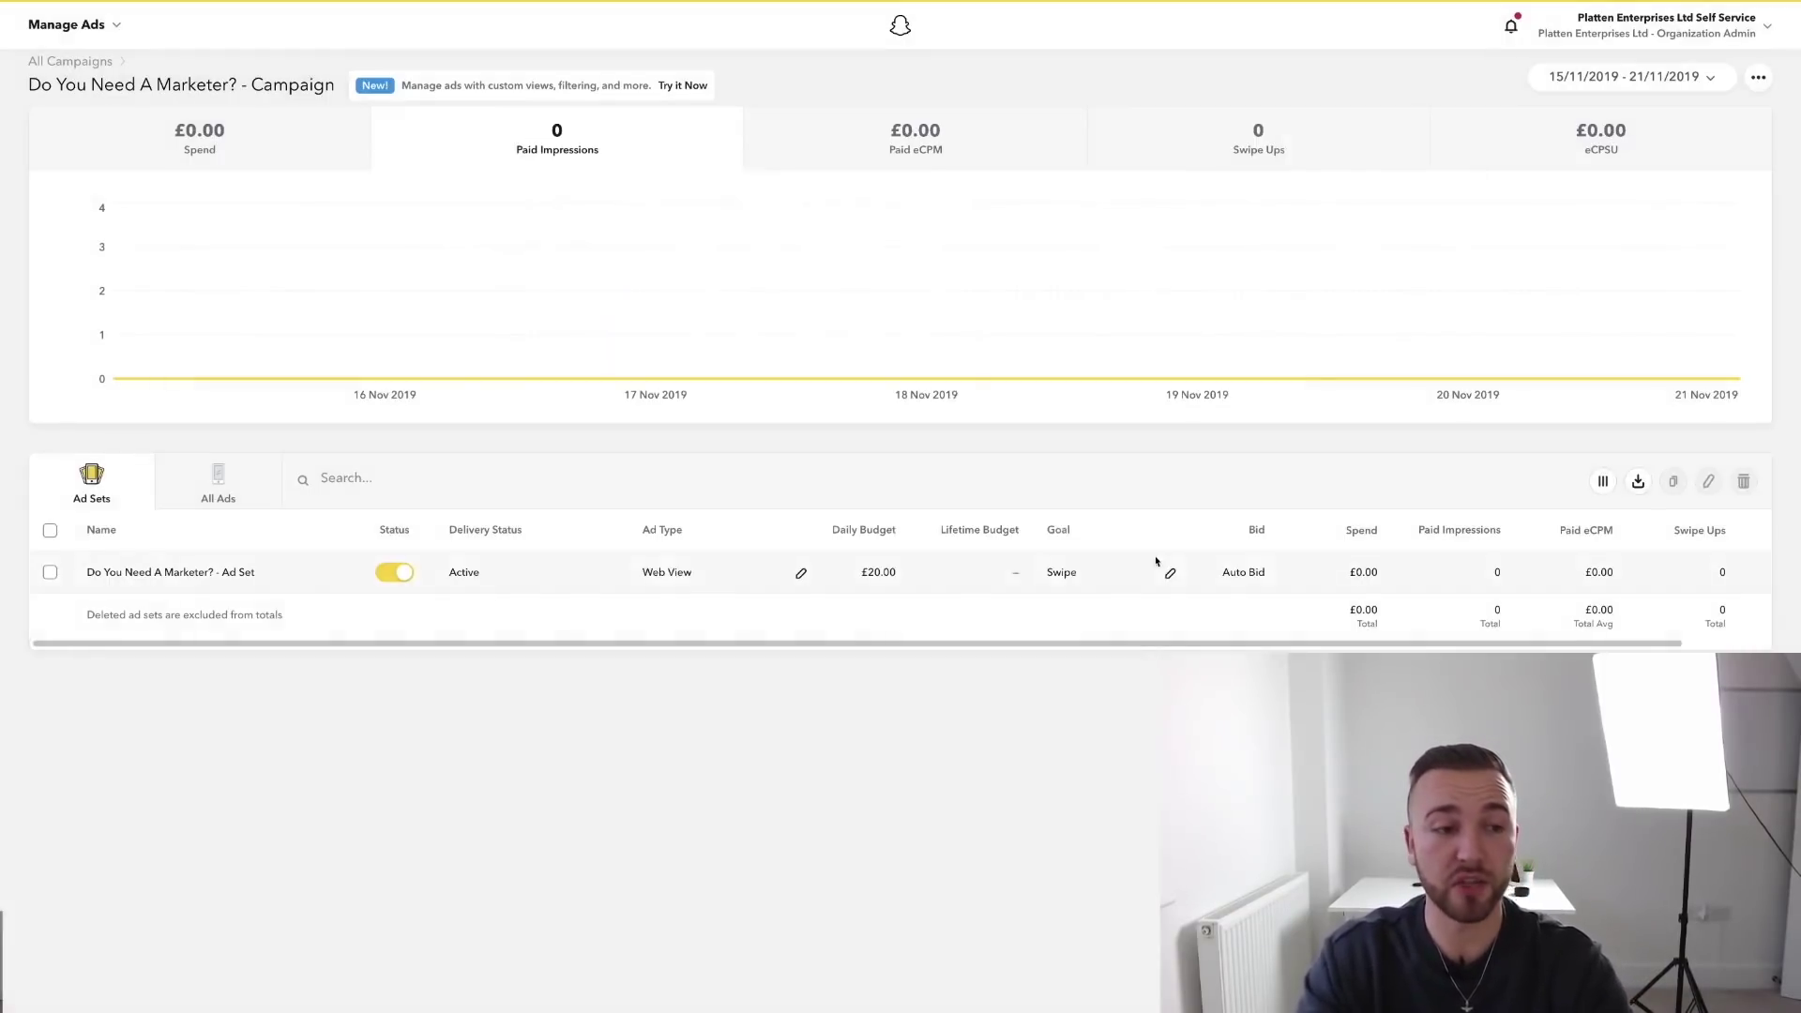
Delete the "Do You Need A Marketer? - Ad Set" ad set from the campaign
{"action": "left_click", "coordinate": [50, 573]}
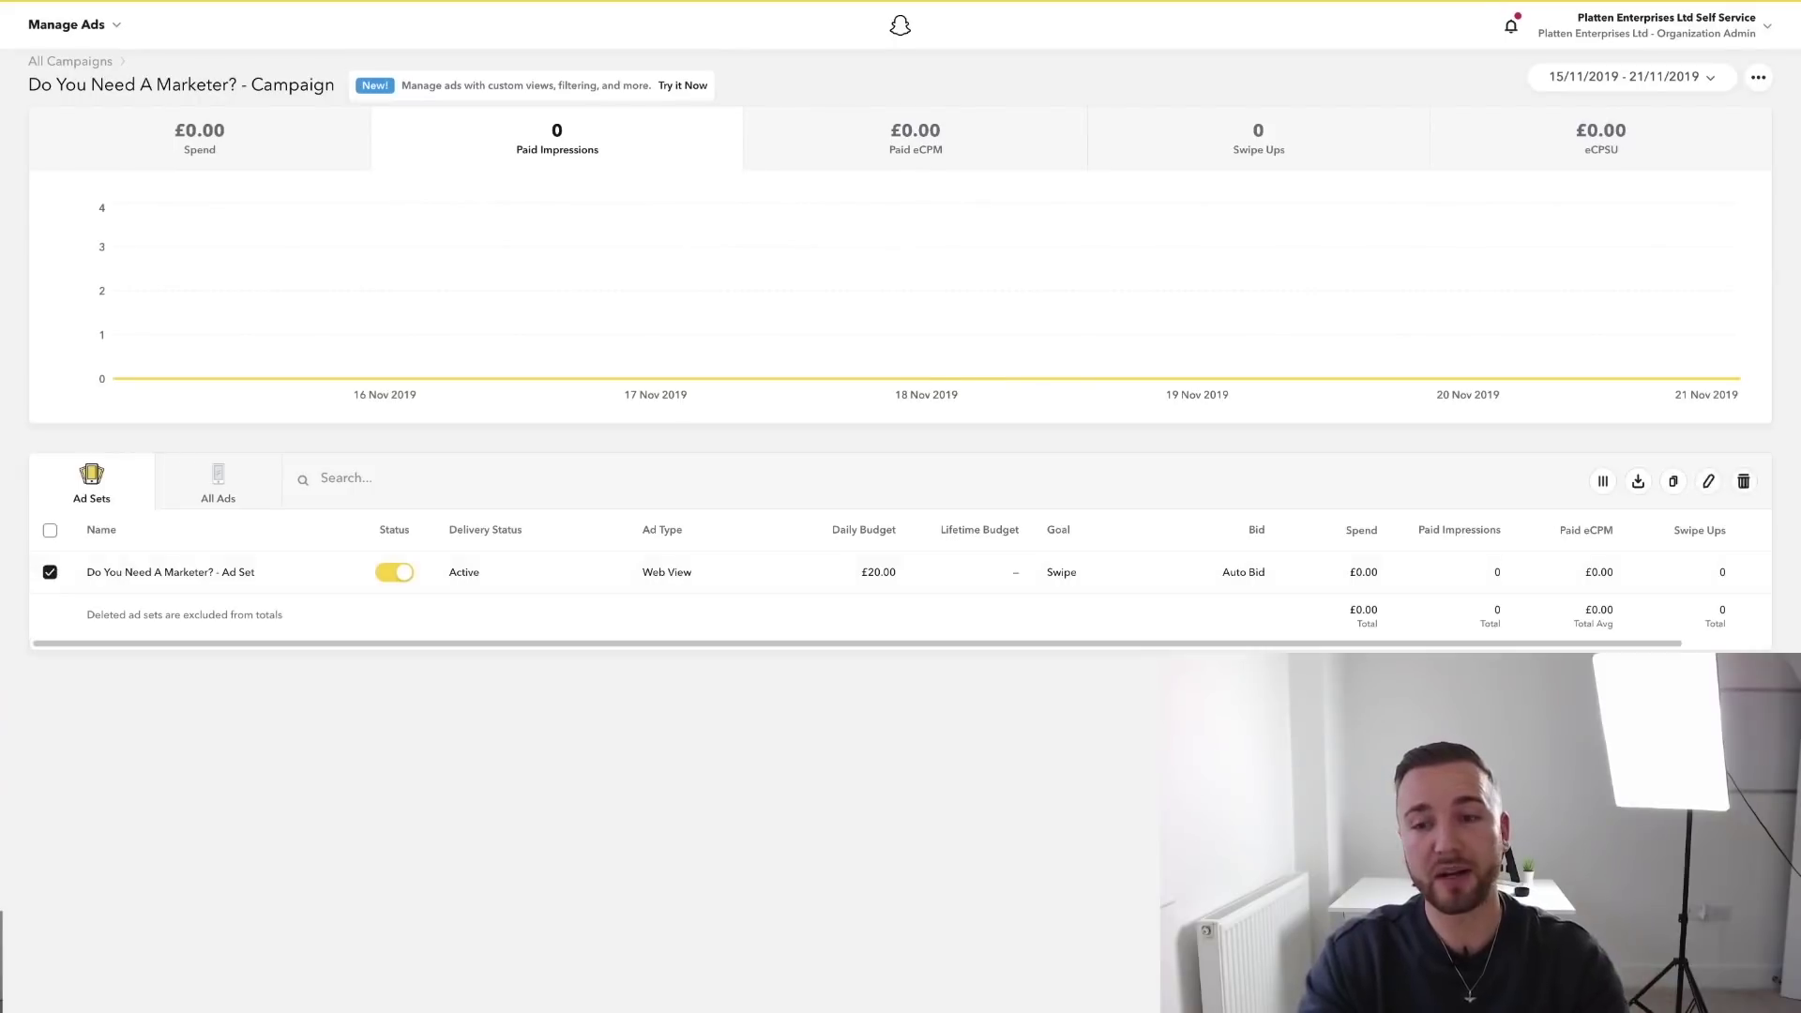
{"action": "left_click", "coordinate": [1745, 483]}
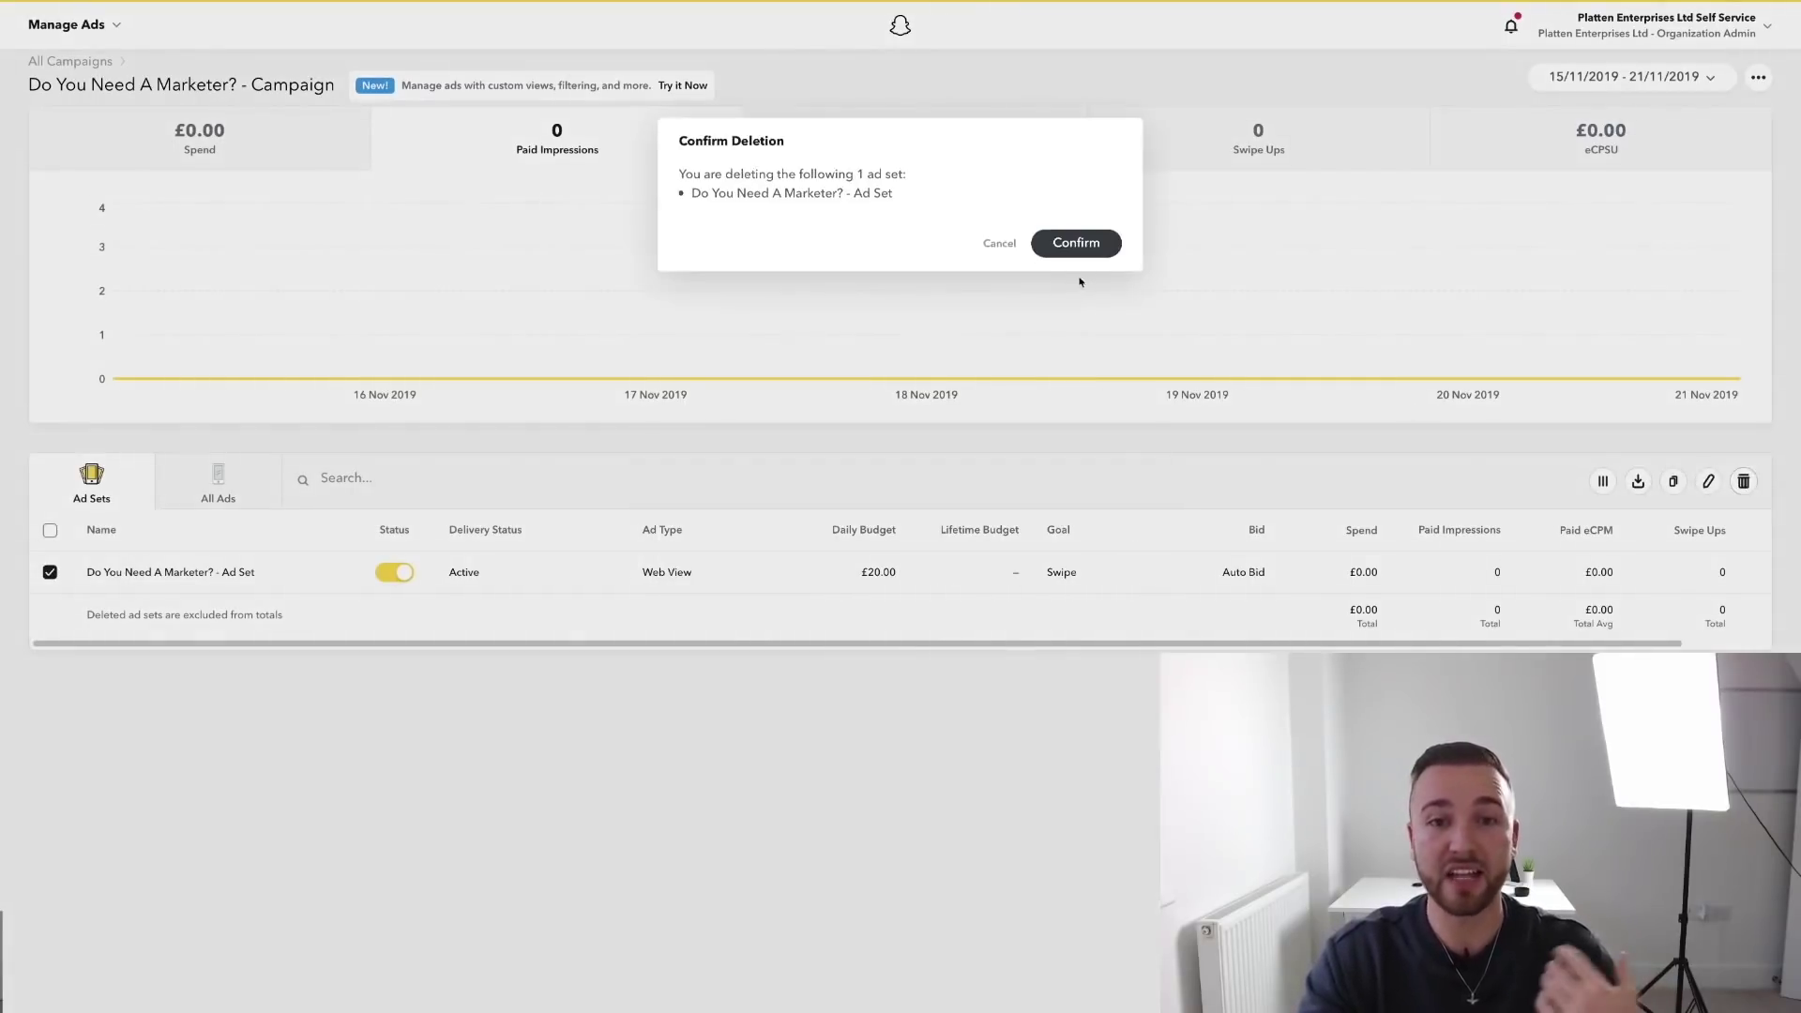
{"action": "left_click", "coordinate": [1085, 246]}
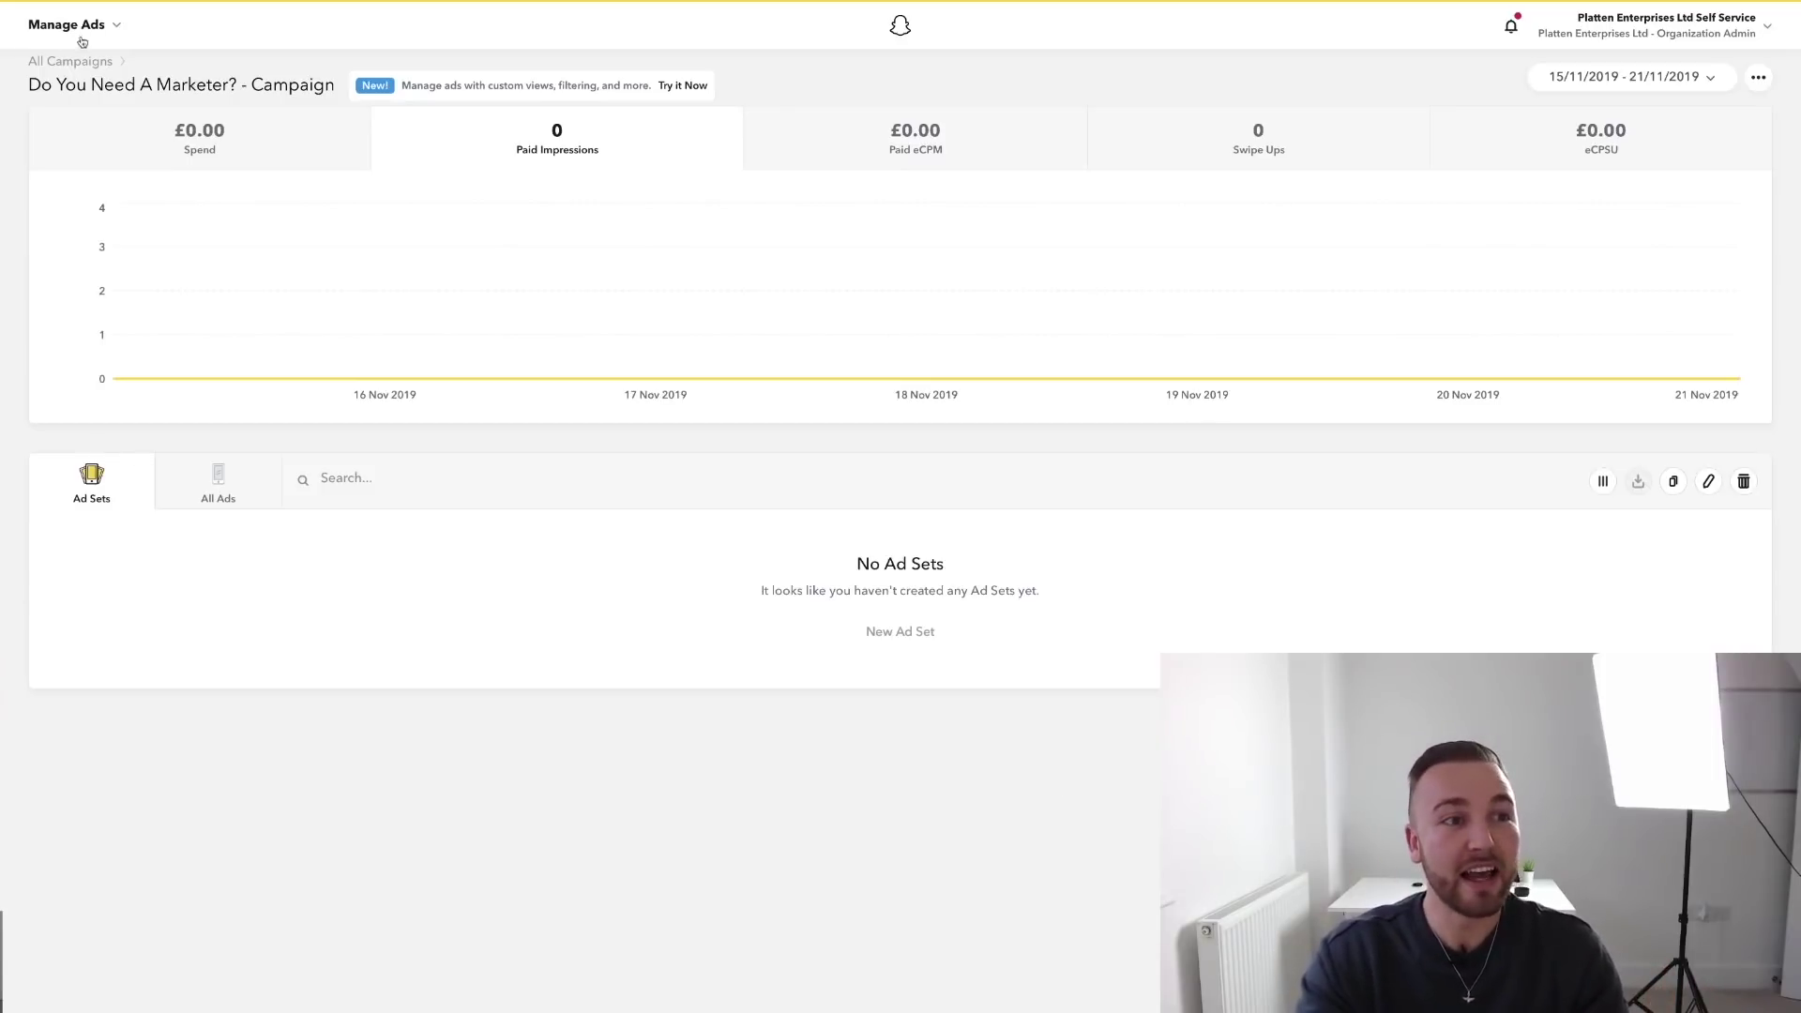
Return to the overview of all campaigns and list all of the account's ads
{"action": "left_click", "coordinate": [67, 61]}
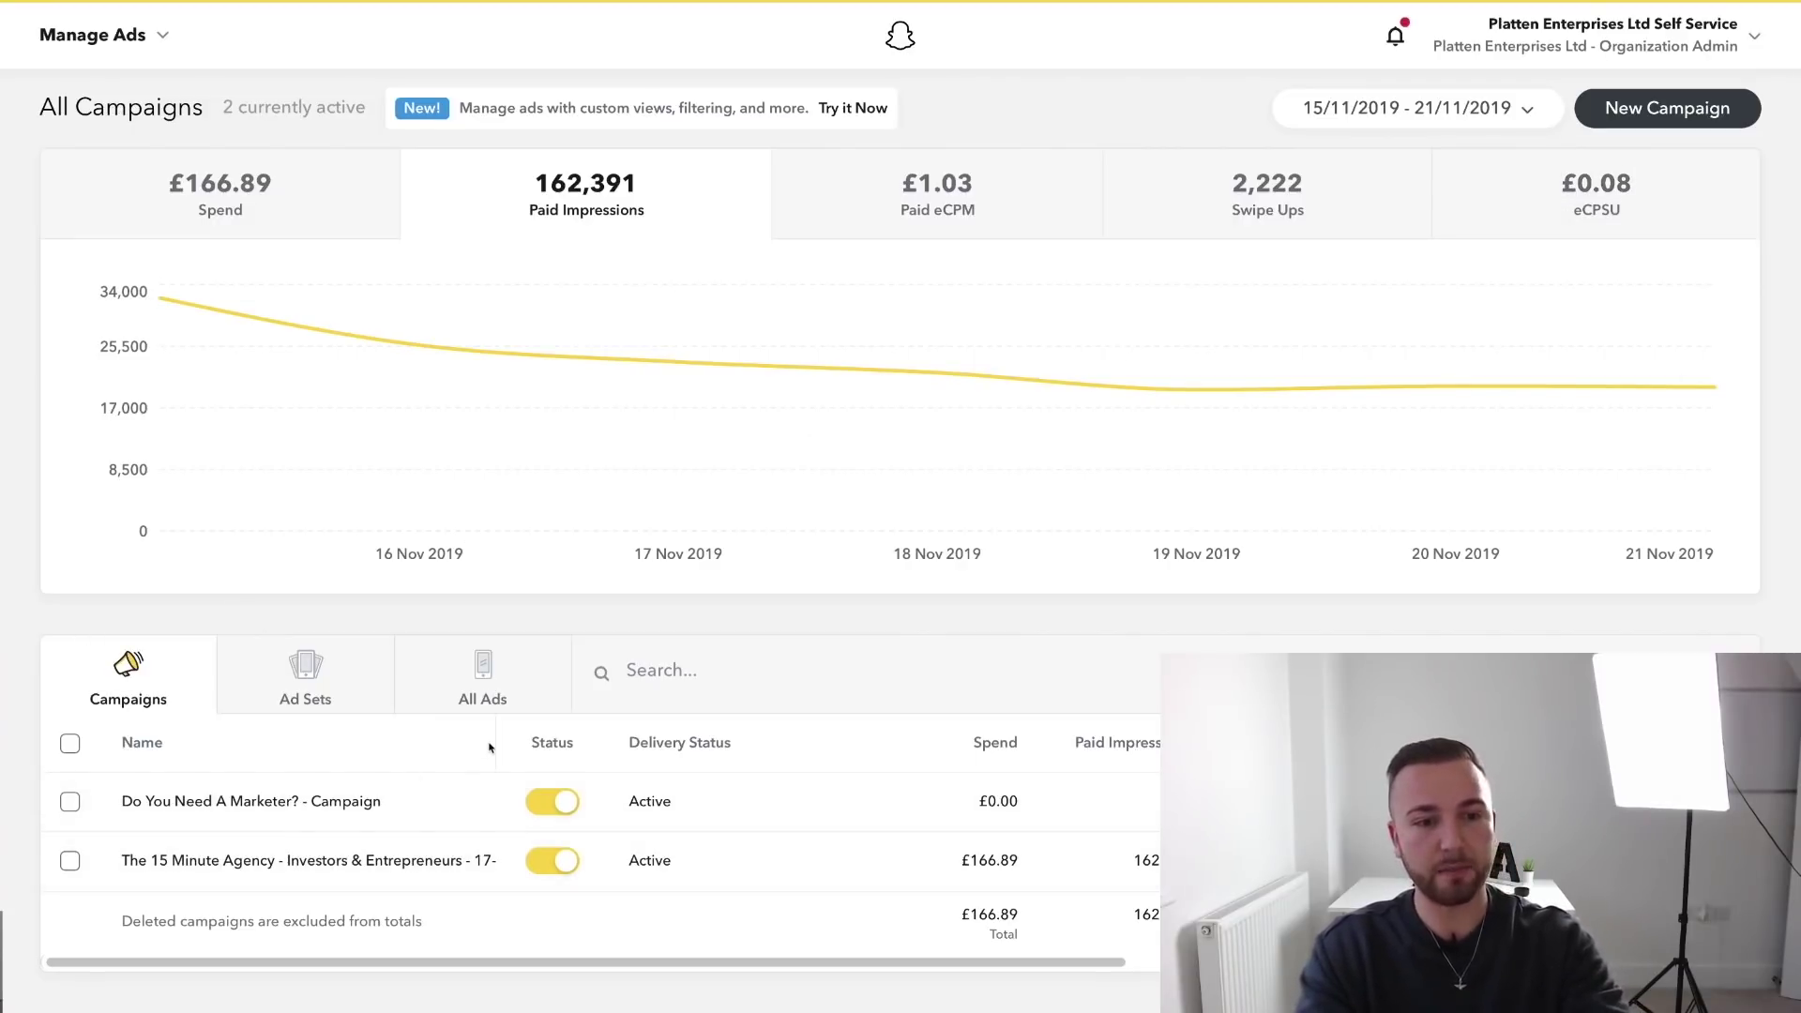
{"action": "left_click", "coordinate": [480, 692]}
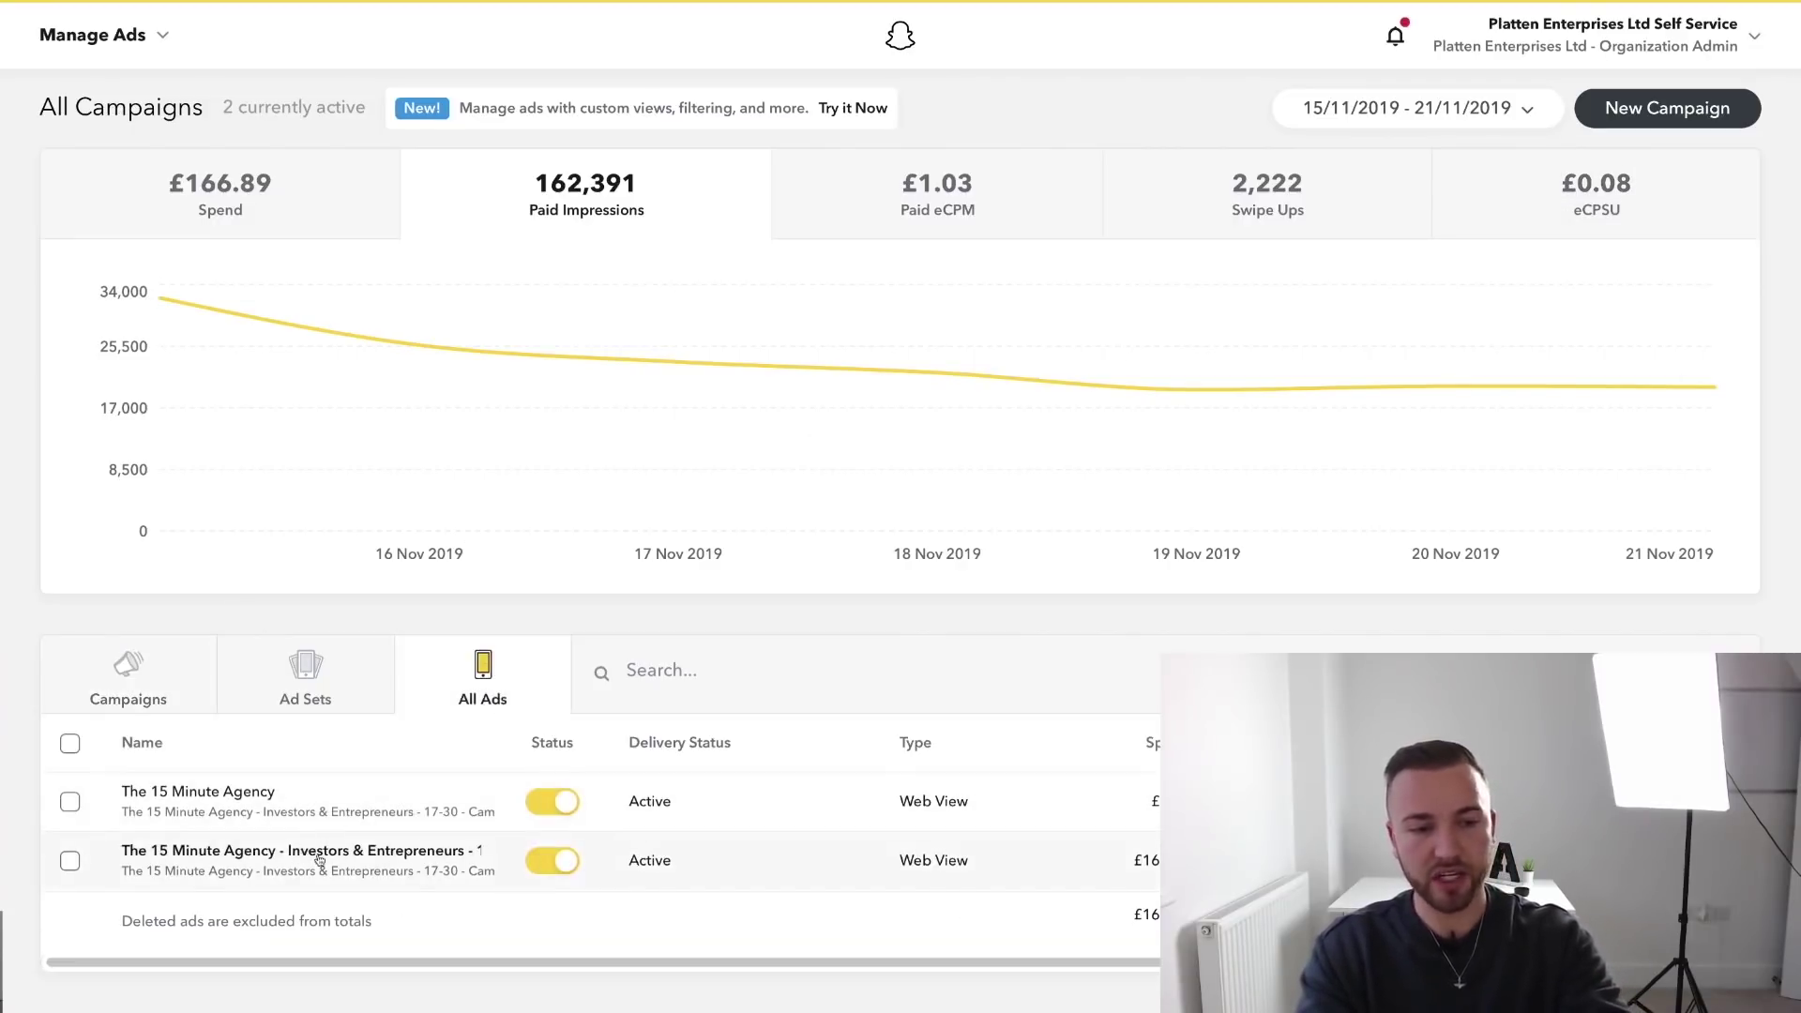